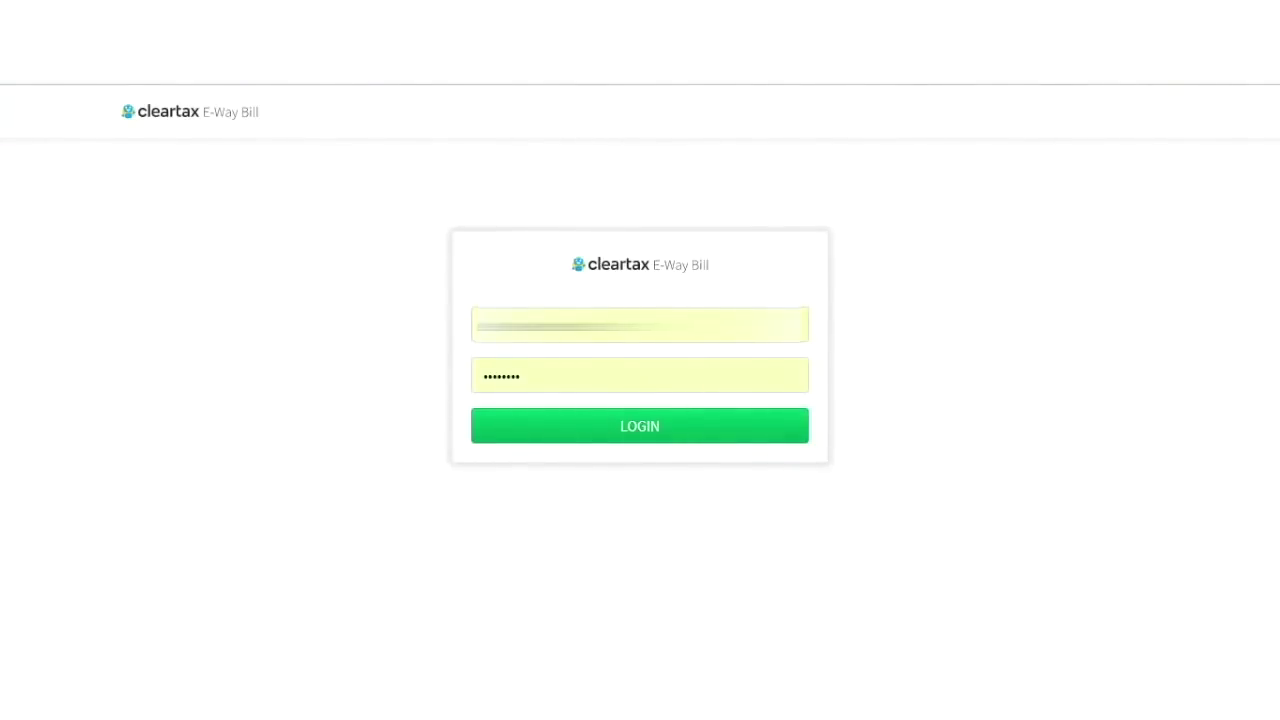
Sign in to ClearTax E-Way Bill with the account username and password.
{"action": "left_click", "coordinate": [631, 429]}
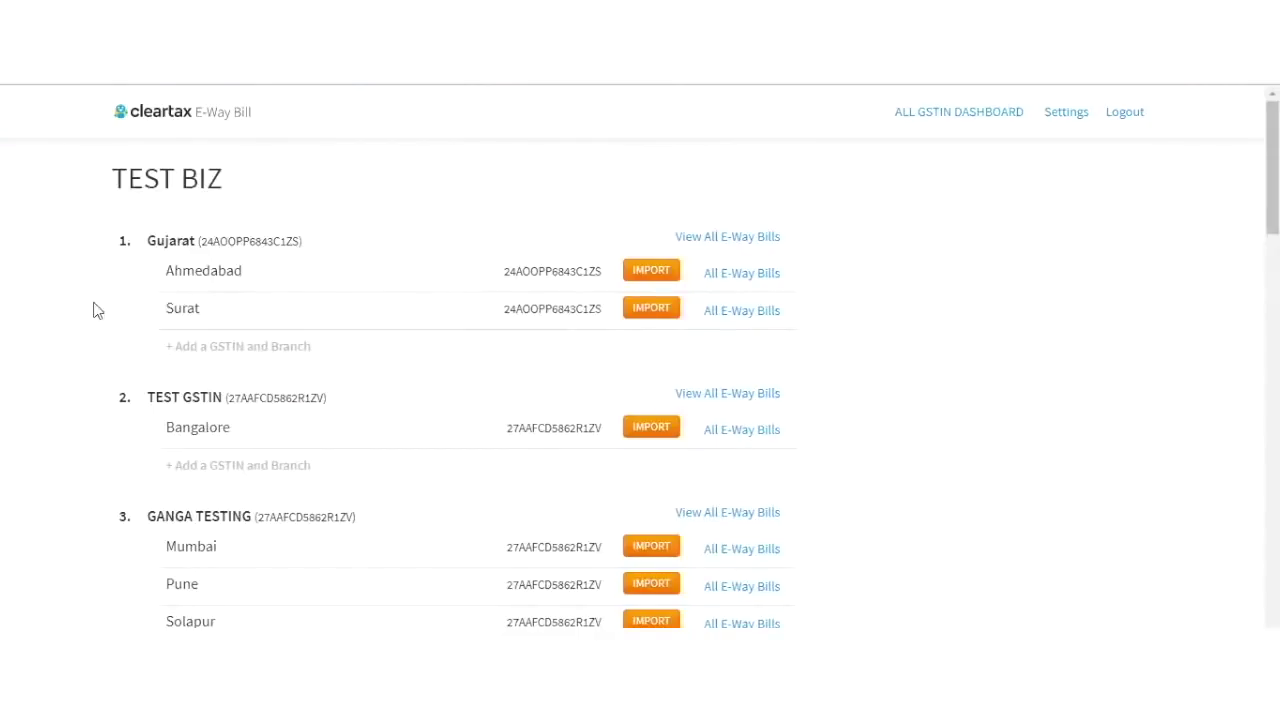
Look over the TEST BIZ GSTIN dashboard, then go to the business Settings page.
{"action": "scroll", "coordinate": [96, 310], "scroll_direction": "down", "scroll_amount": 2}
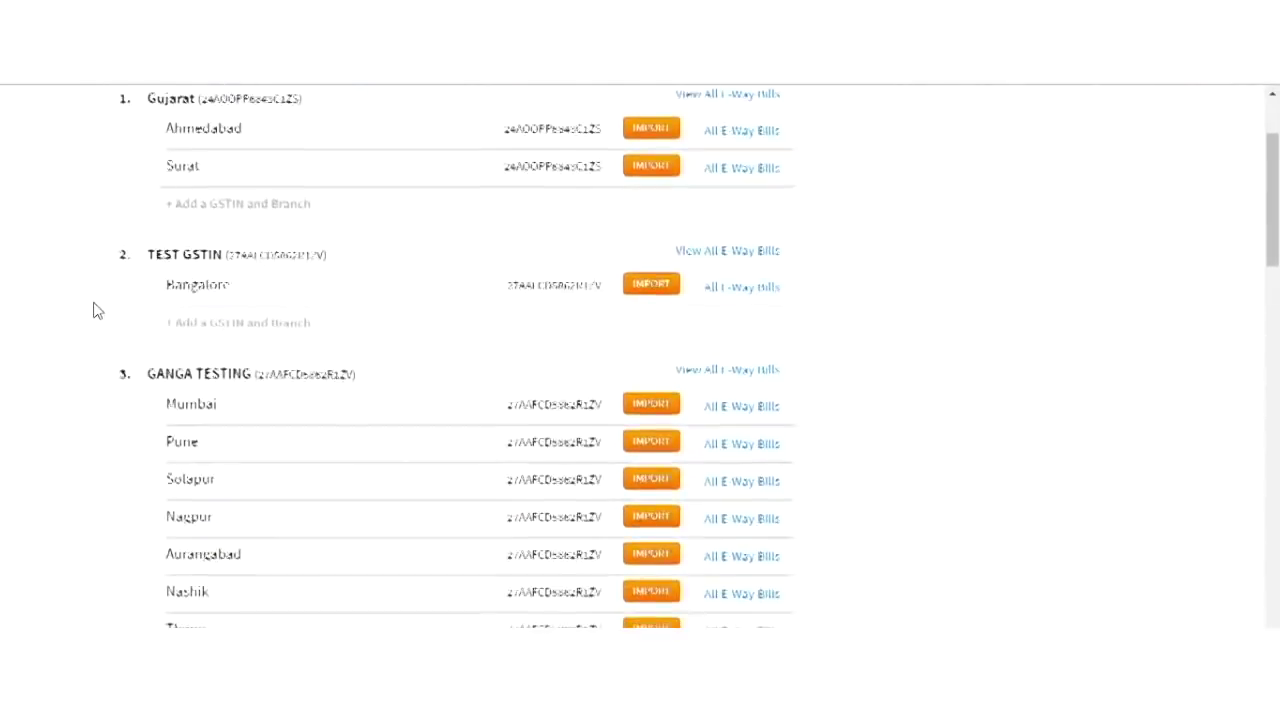
{"action": "scroll", "coordinate": [96, 310], "scroll_direction": "up", "scroll_amount": 3}
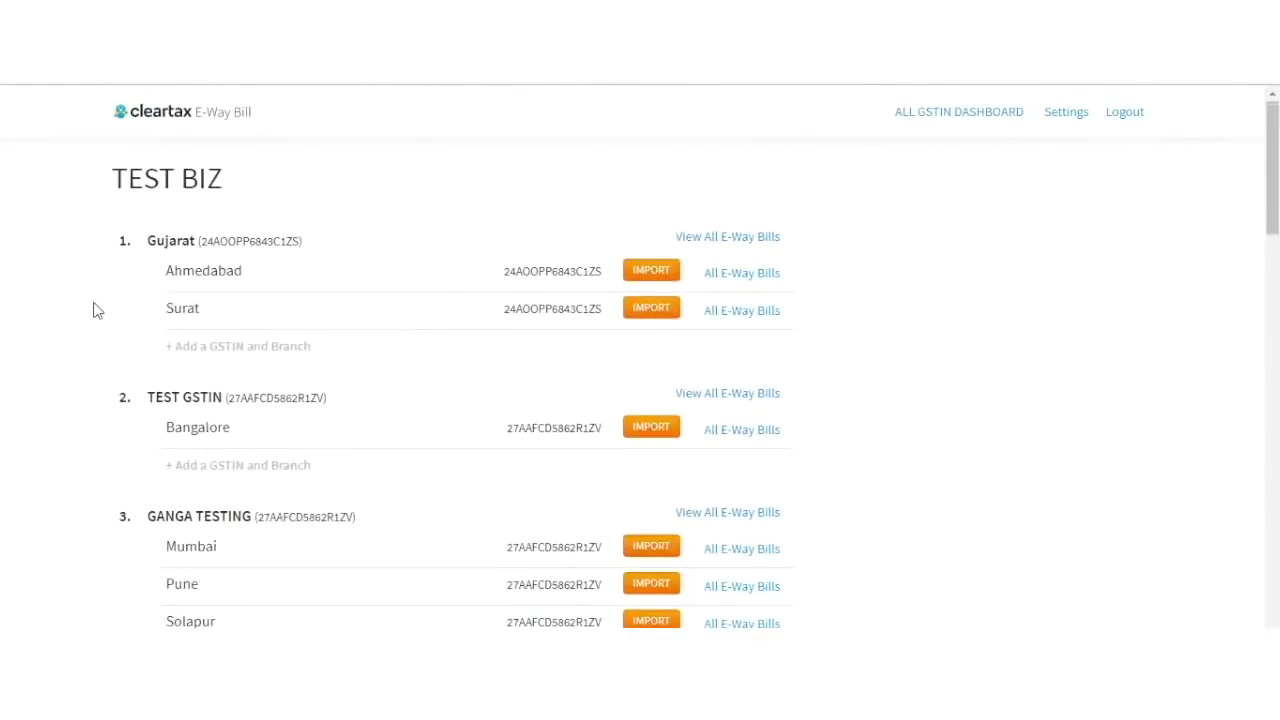
{"action": "scroll", "coordinate": [96, 310], "scroll_direction": "down", "scroll_amount": 1}
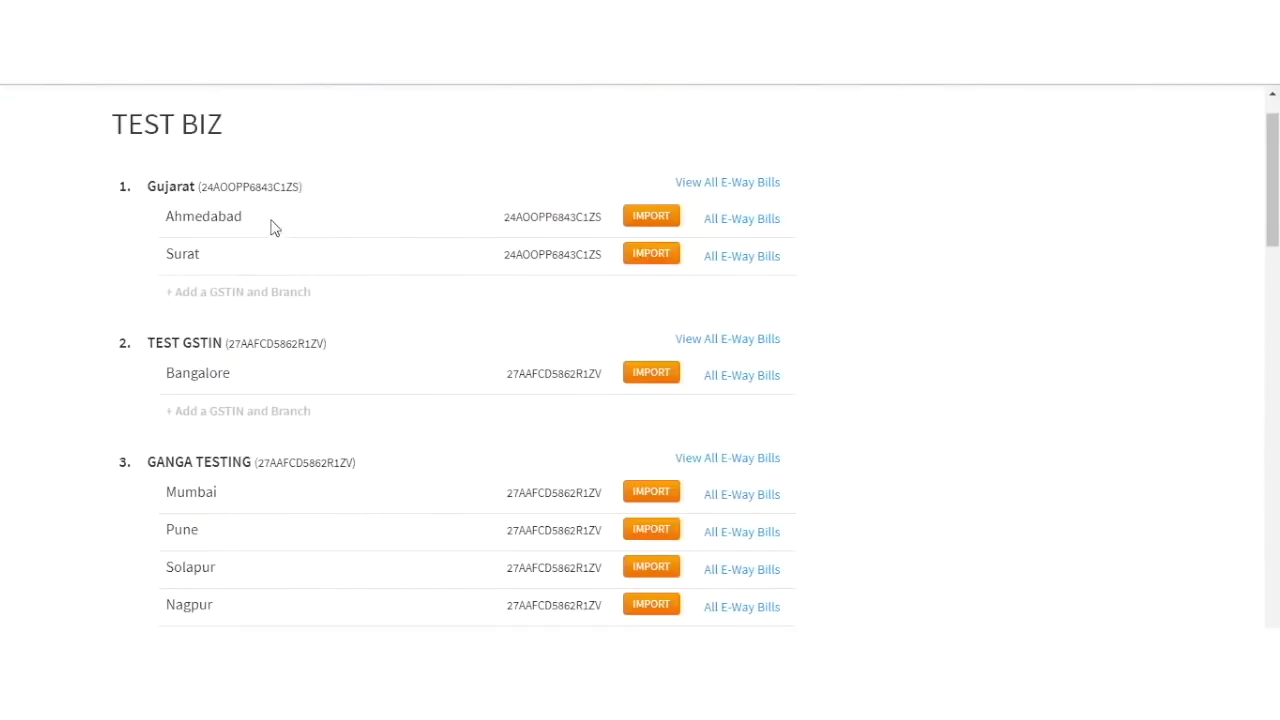
{"action": "scroll", "coordinate": [376, 228], "scroll_direction": "up", "scroll_amount": 1}
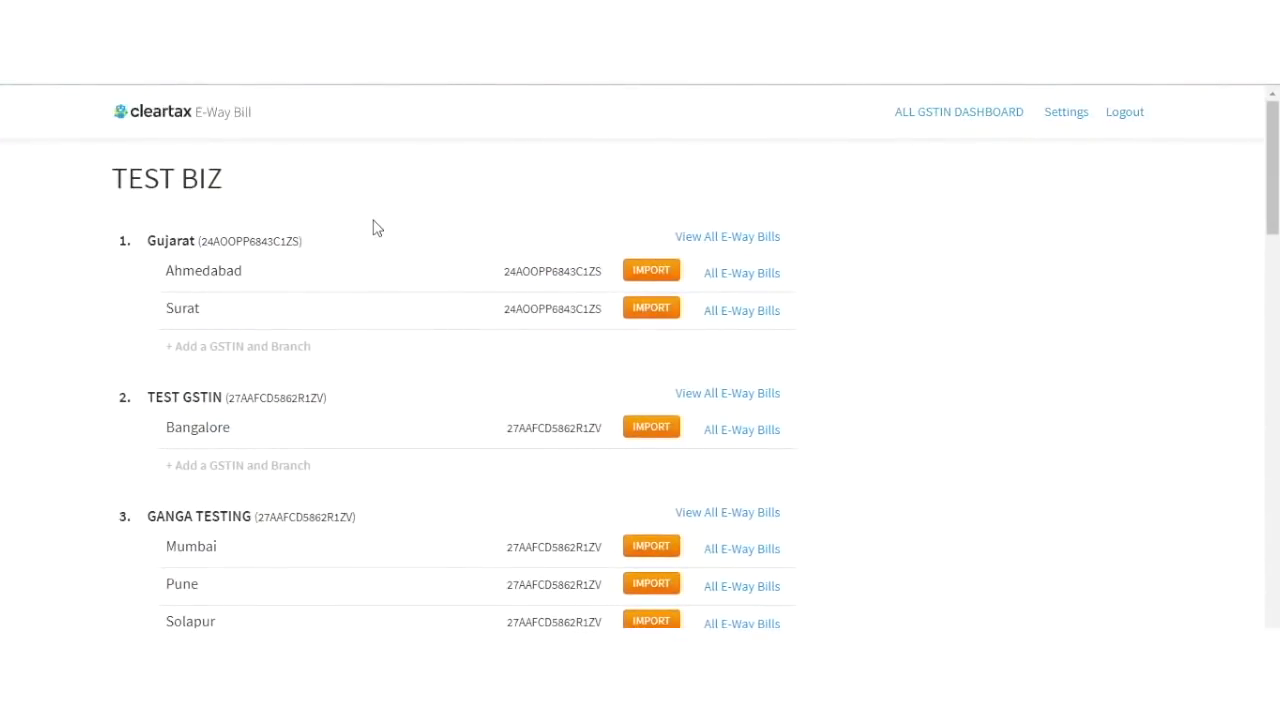
{"action": "left_click", "coordinate": [1064, 118]}
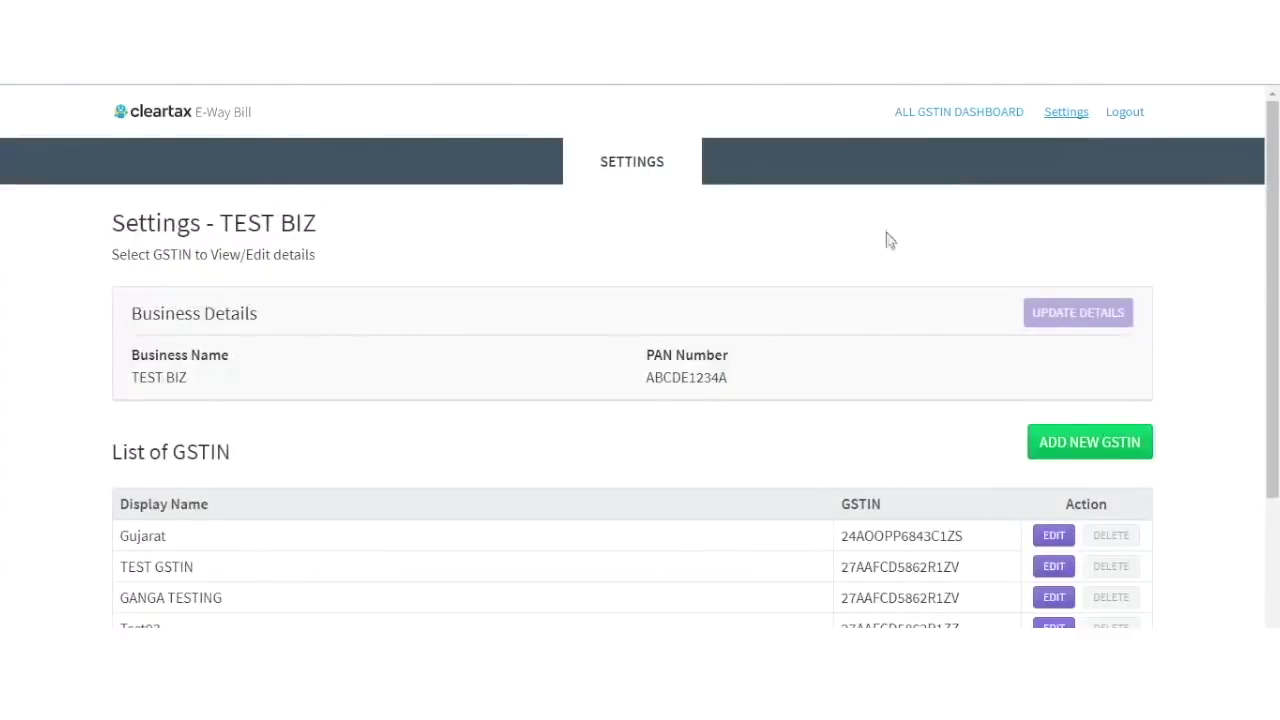
Add a new GSTIN by pasting its number and giving it the display name DEFMACRO.
{"action": "left_click", "coordinate": [1068, 448]}
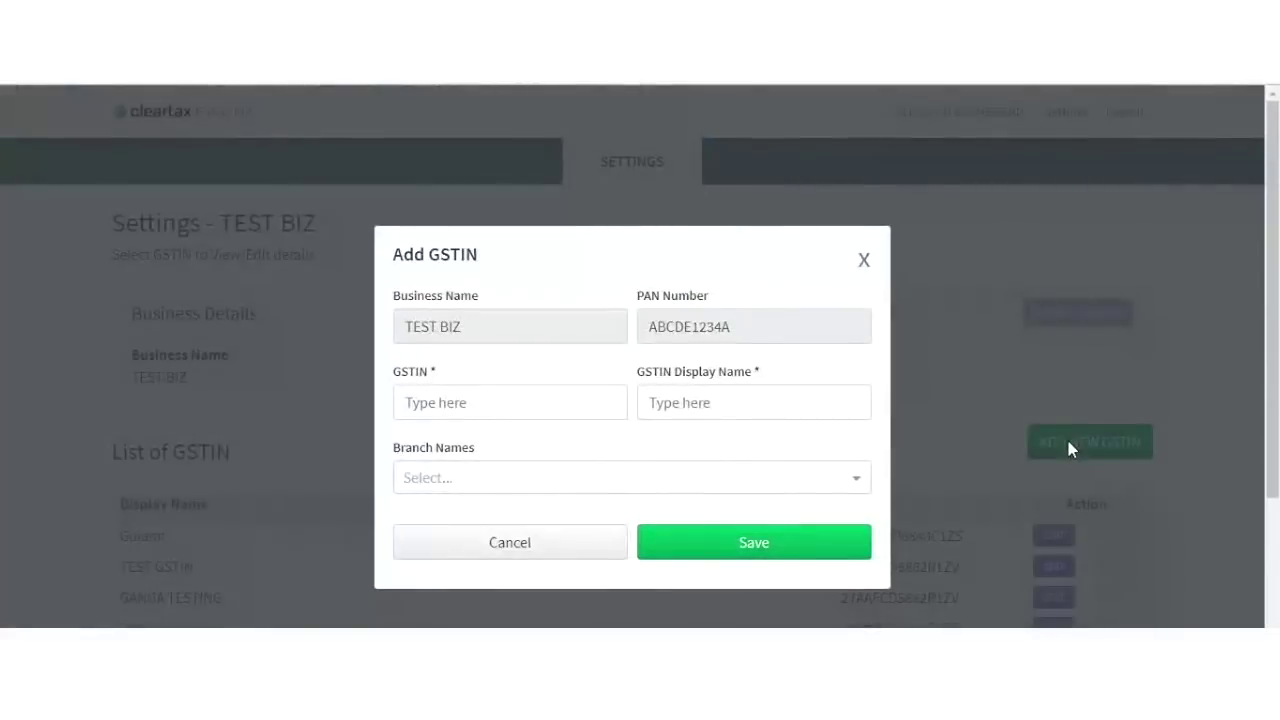
{"action": "left_click", "coordinate": [536, 408]}
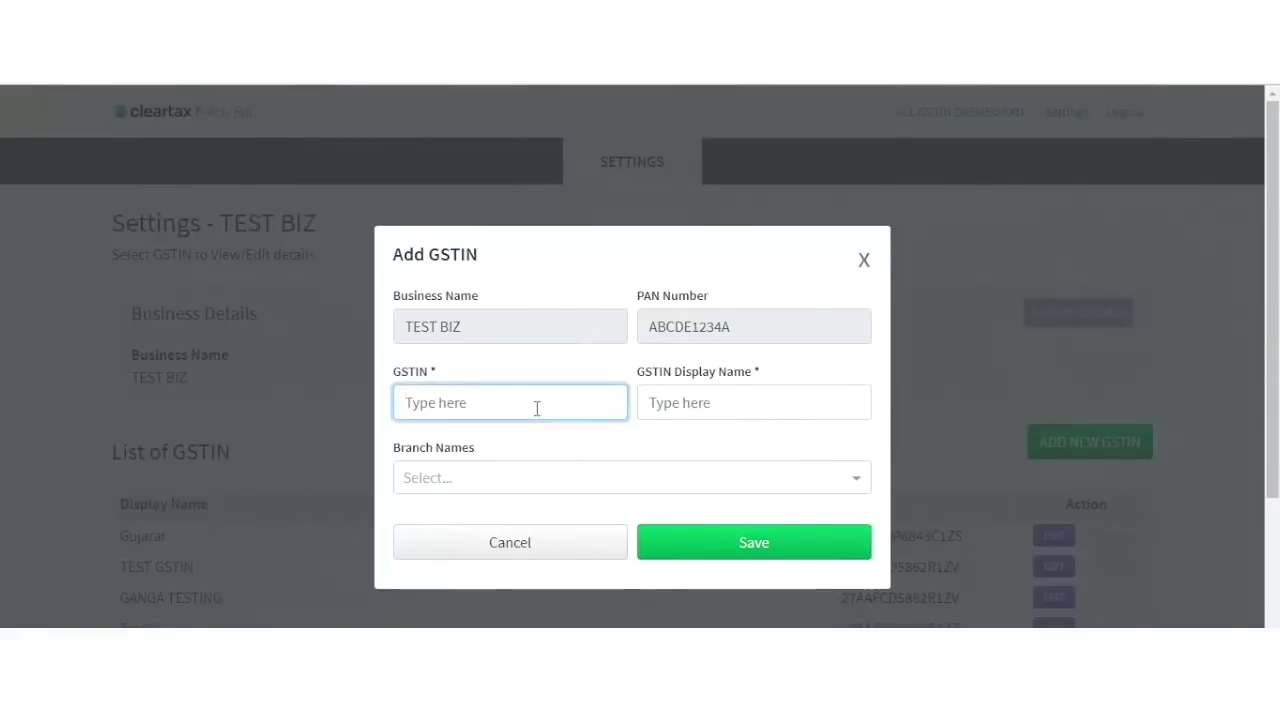
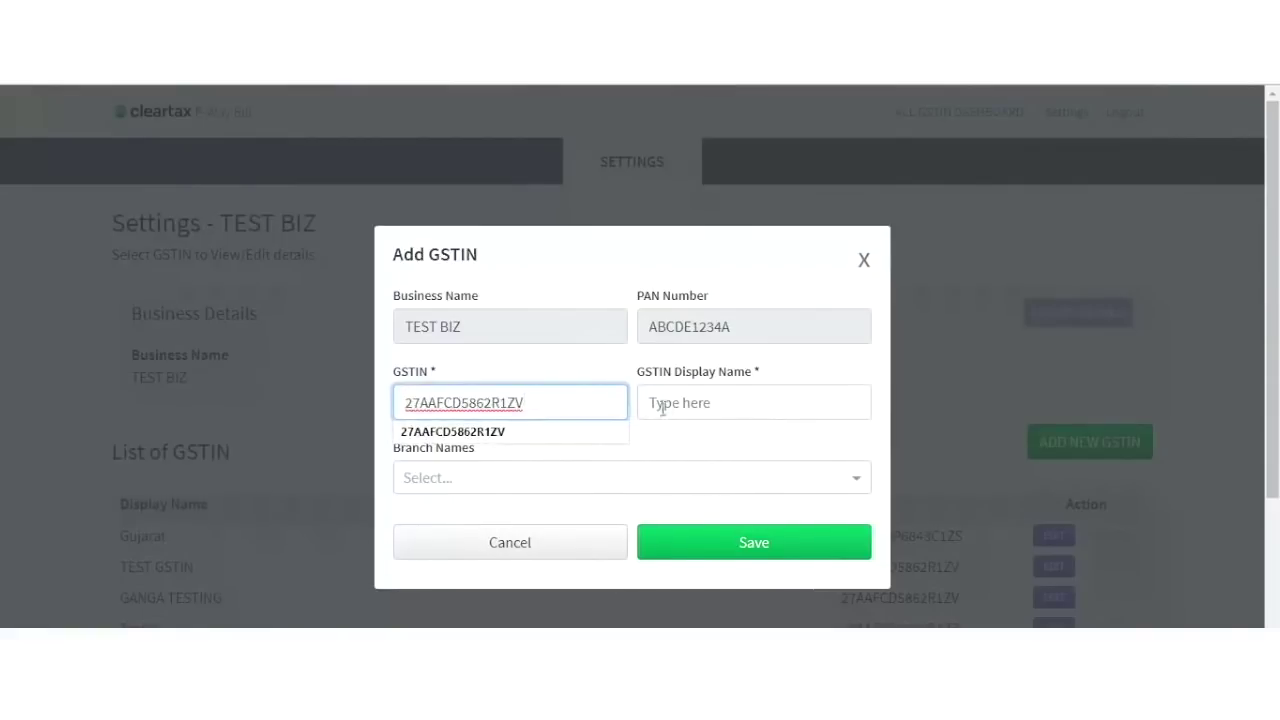
{"action": "left_click", "coordinate": [685, 402]}
{"action": "type", "text": "D"}
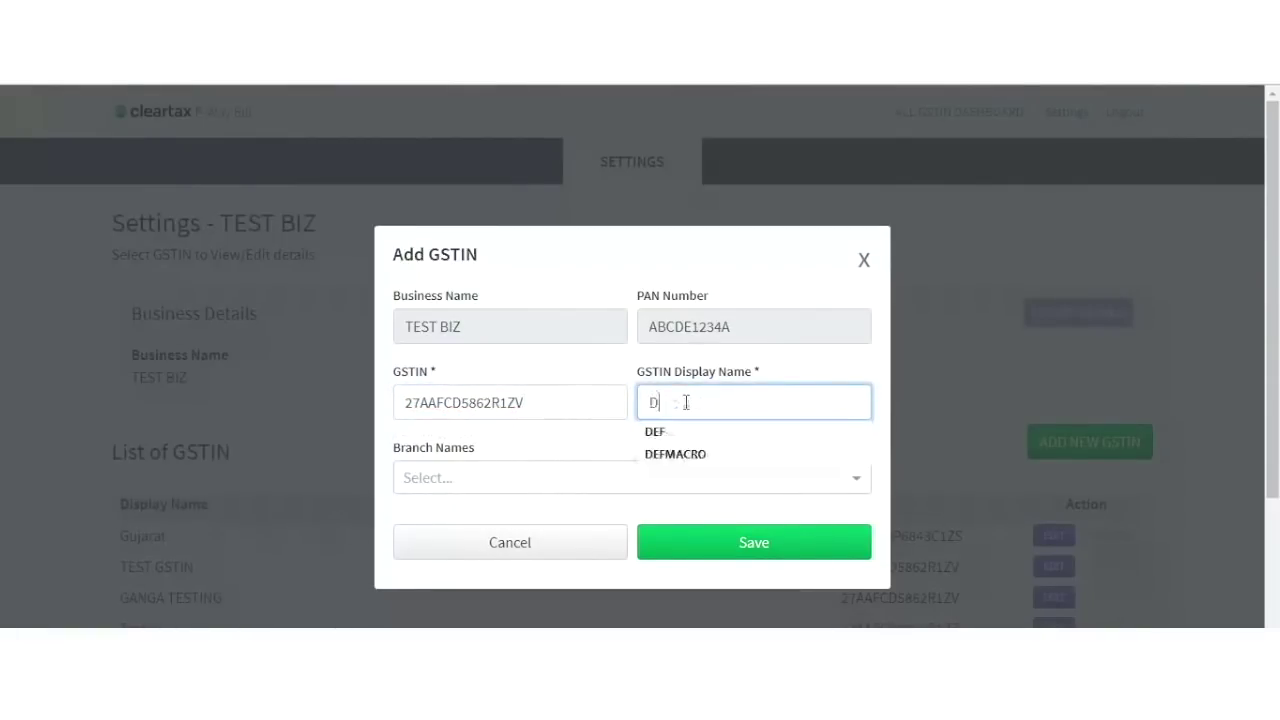
{"action": "type", "text": "EFMACRO LTD"}
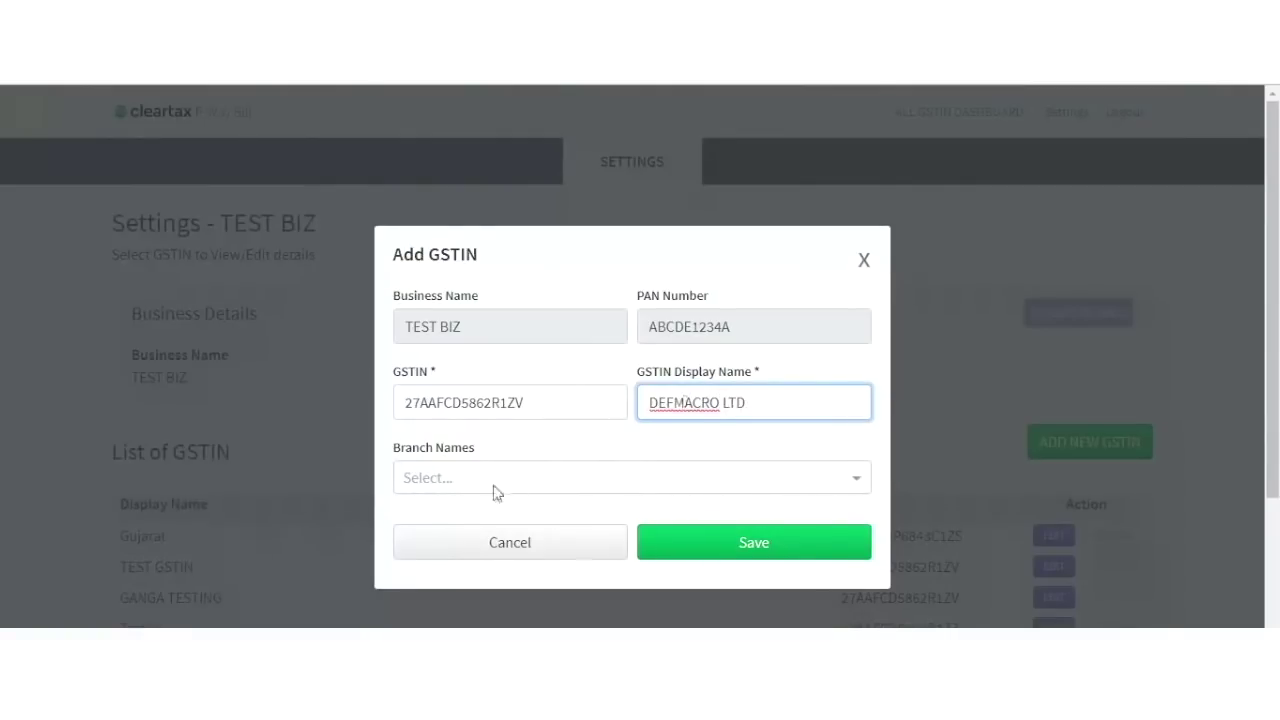
Create branch tags PUNE, MUMBAI and THANE for the new GSTIN and save it.
{"action": "left_click", "coordinate": [439, 478]}
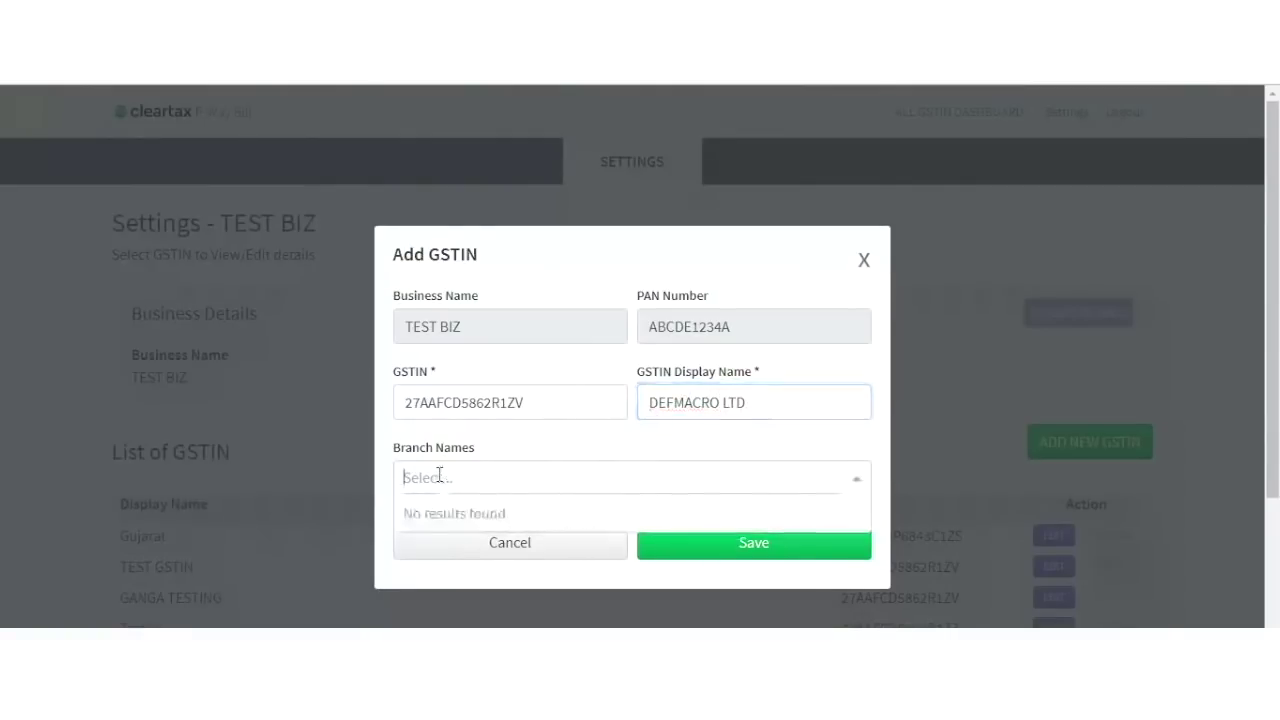
{"action": "type", "text": "PUNE"}
{"action": "key", "text": "Return"}
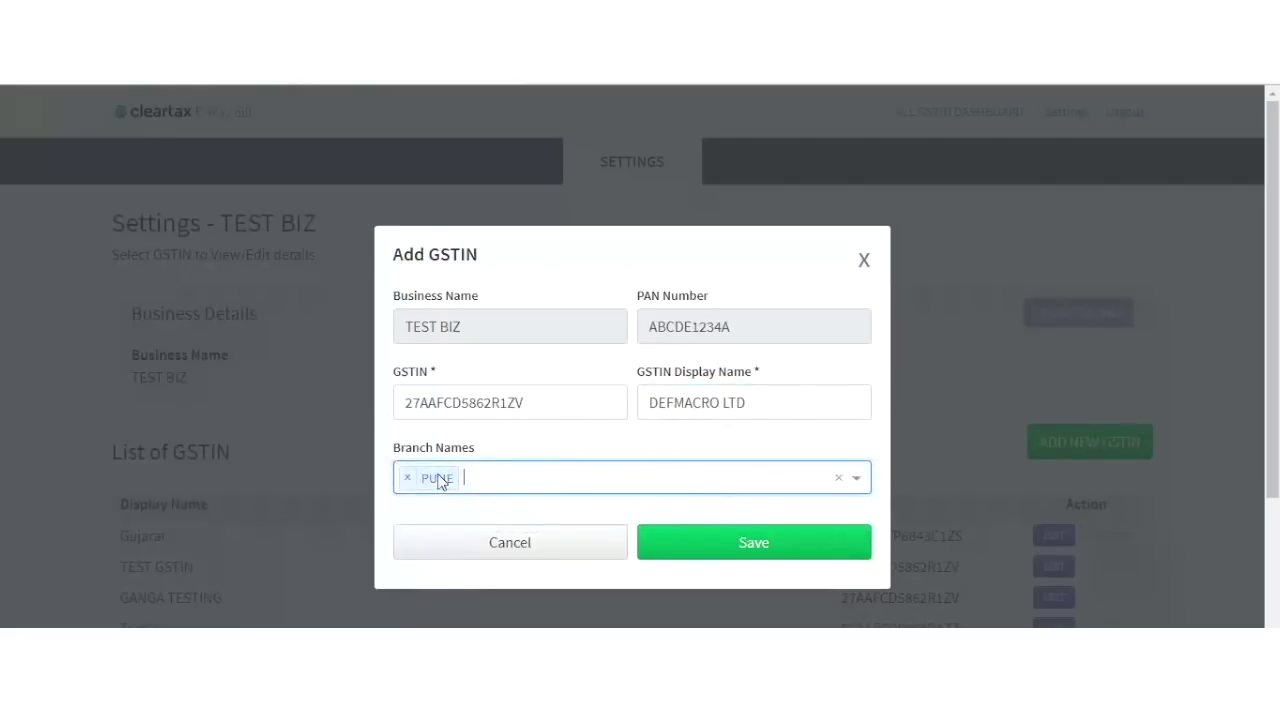
{"action": "type", "text": "MUMBAI"}
{"action": "key", "text": "Return"}
{"action": "type", "text": "THANE"}
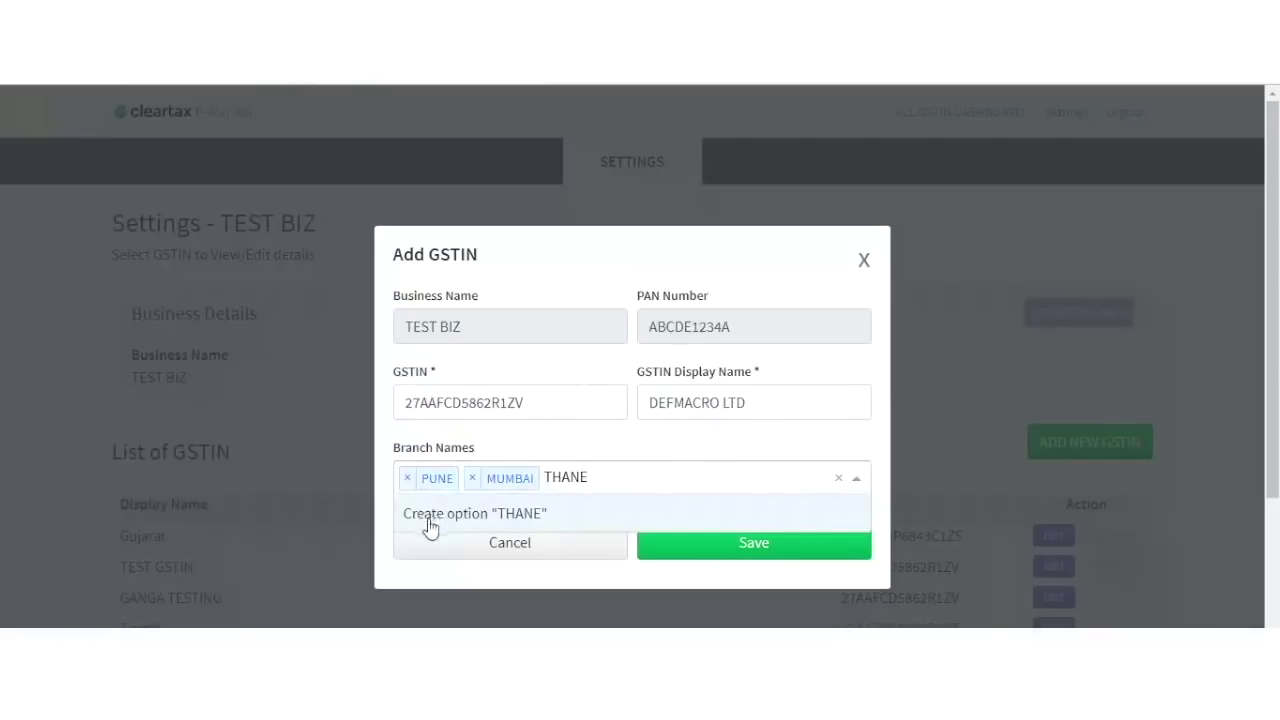
{"action": "left_click", "coordinate": [452, 514]}
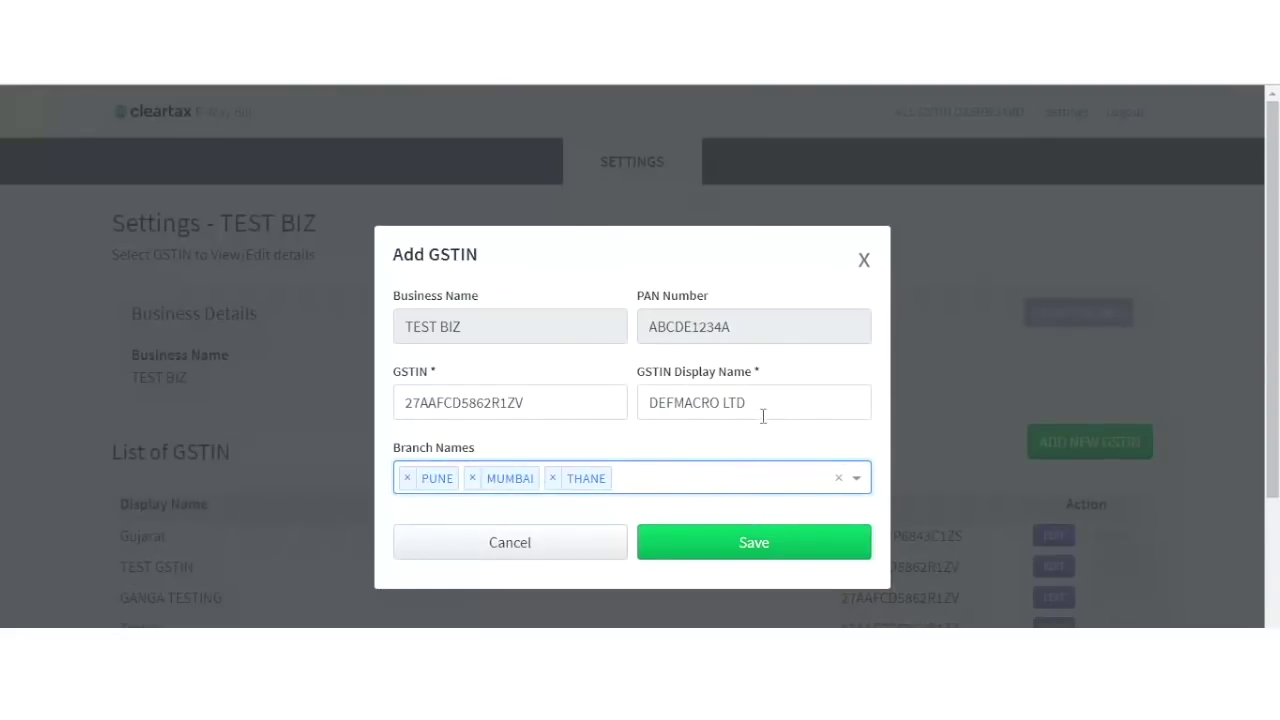
{"action": "left_click", "coordinate": [722, 545]}
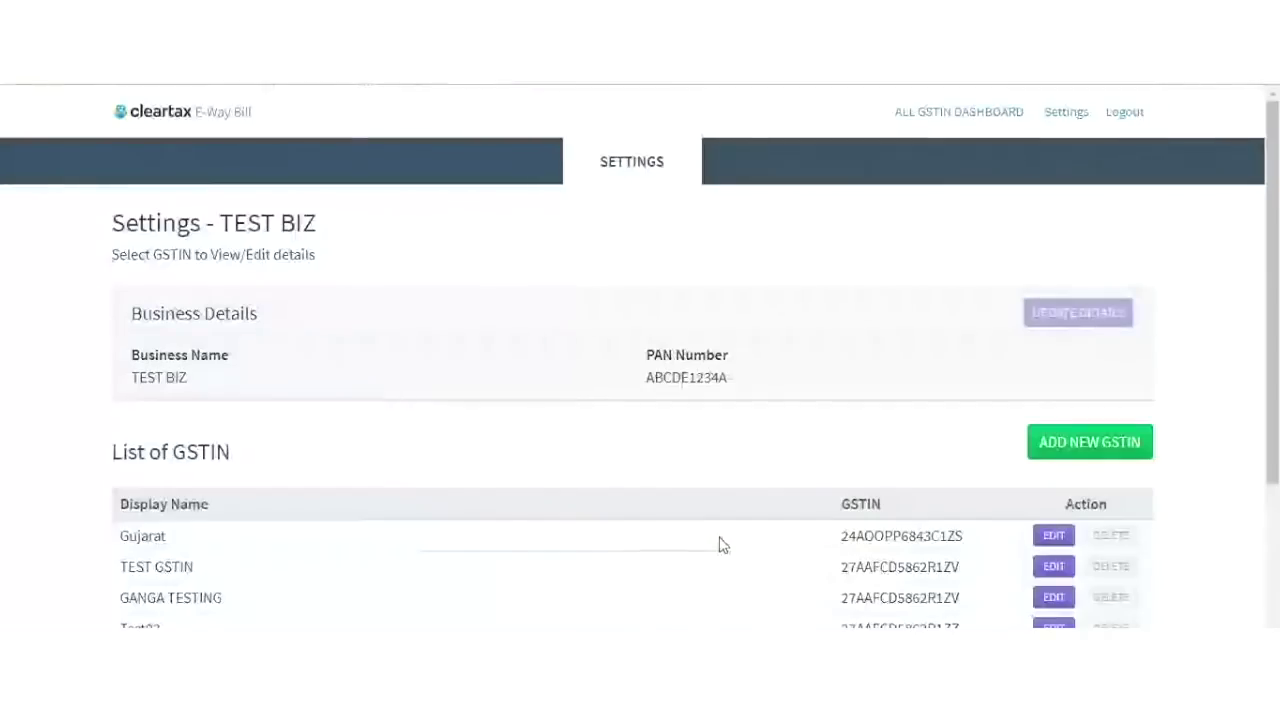
Edit the DEFMACRO LTD entry, inserting CORP before LTD in its display name, and save.
{"action": "scroll", "coordinate": [722, 545], "scroll_direction": "down", "scroll_amount": 5}
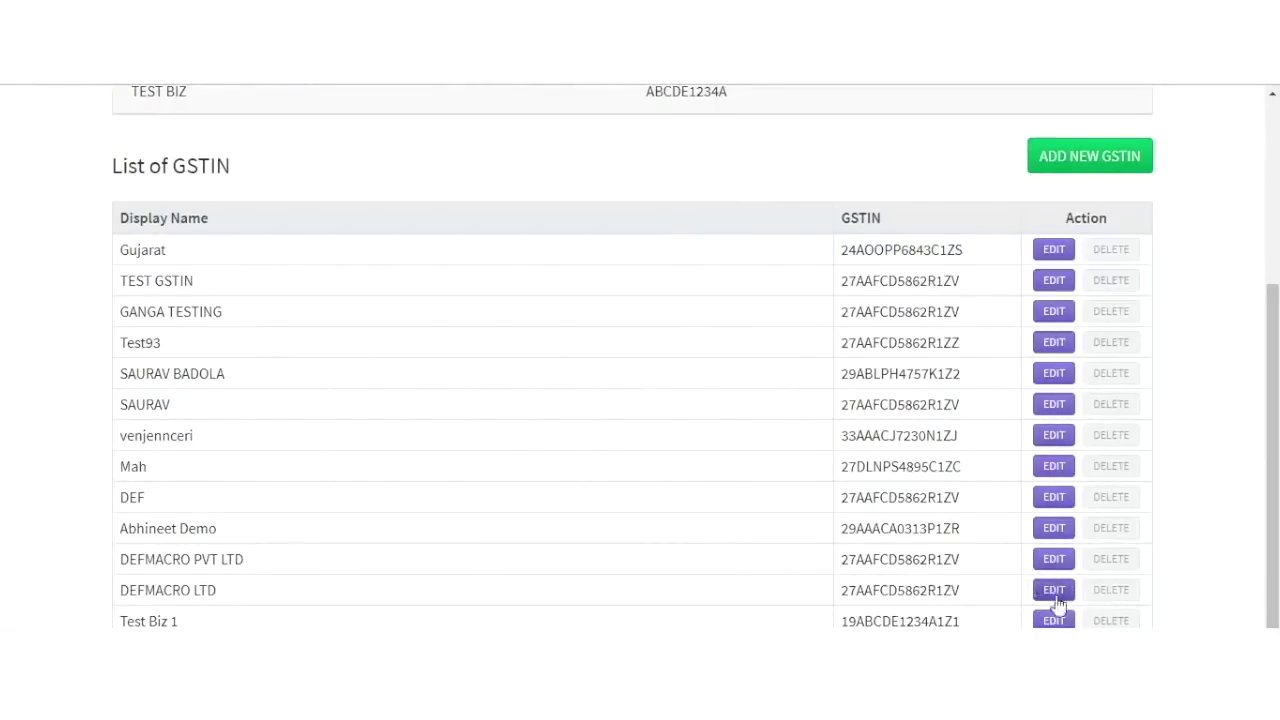
{"action": "scroll", "coordinate": [915, 516], "scroll_direction": "up", "scroll_amount": 3}
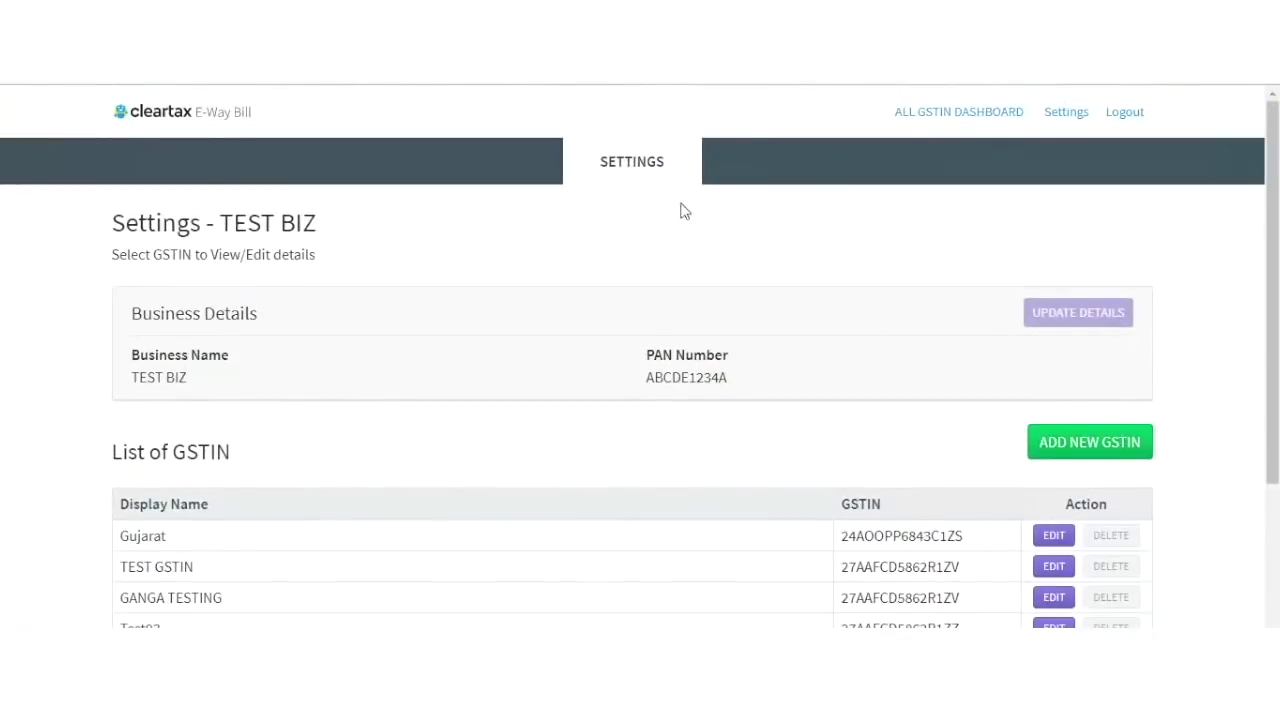
{"action": "scroll", "coordinate": [884, 380], "scroll_direction": "down", "scroll_amount": 3}
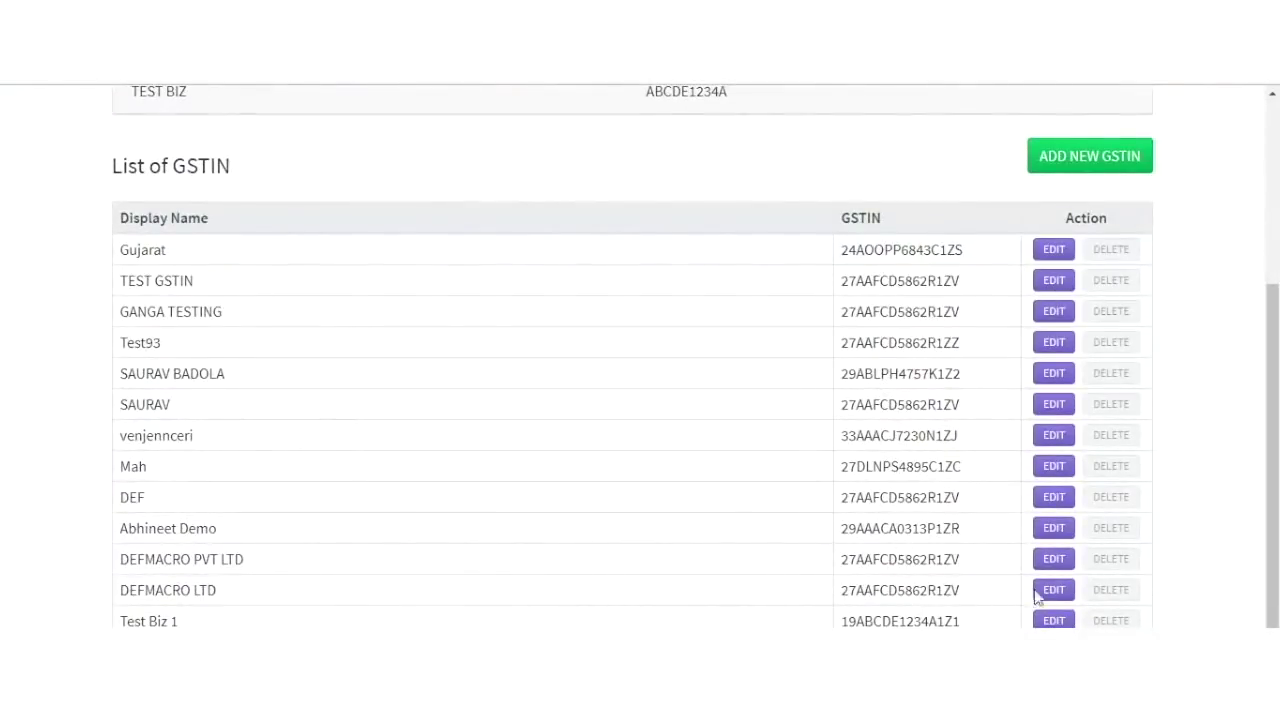
{"action": "left_click", "coordinate": [1052, 591]}
{"action": "left_click", "coordinate": [722, 401]}
{"action": "type", "text": "CORP LTD"}
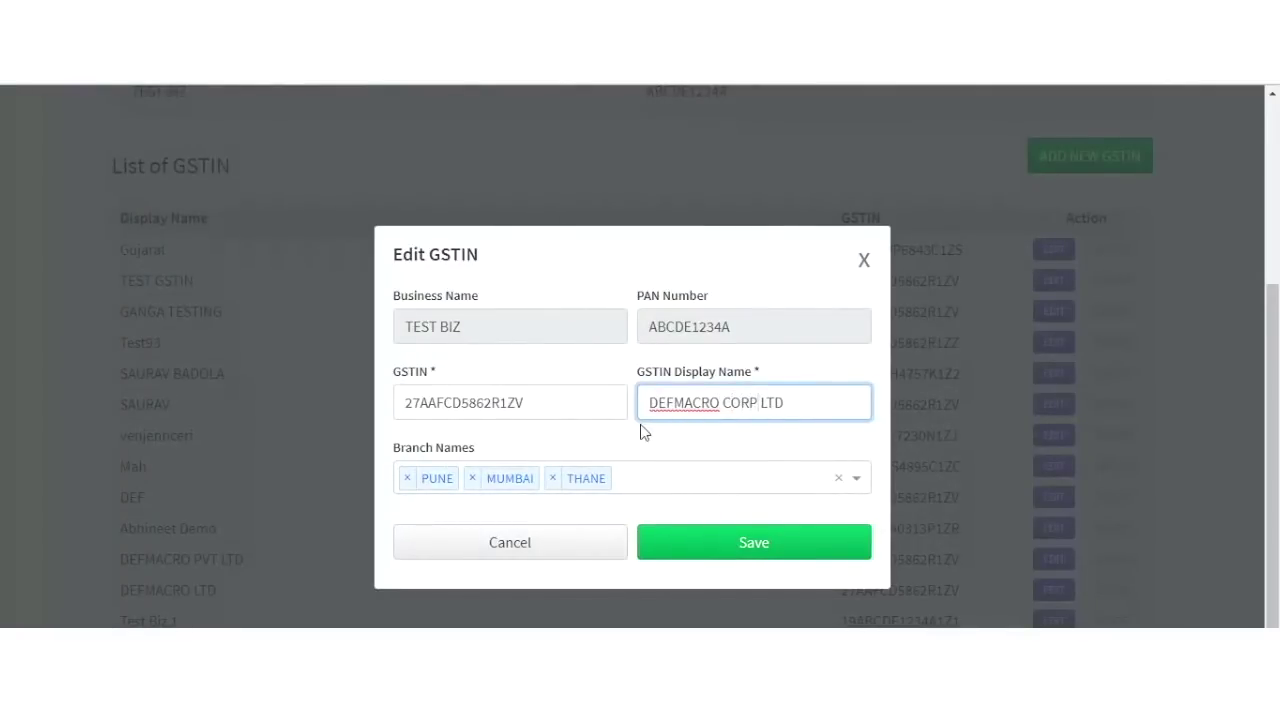
{"action": "left_click", "coordinate": [693, 542]}
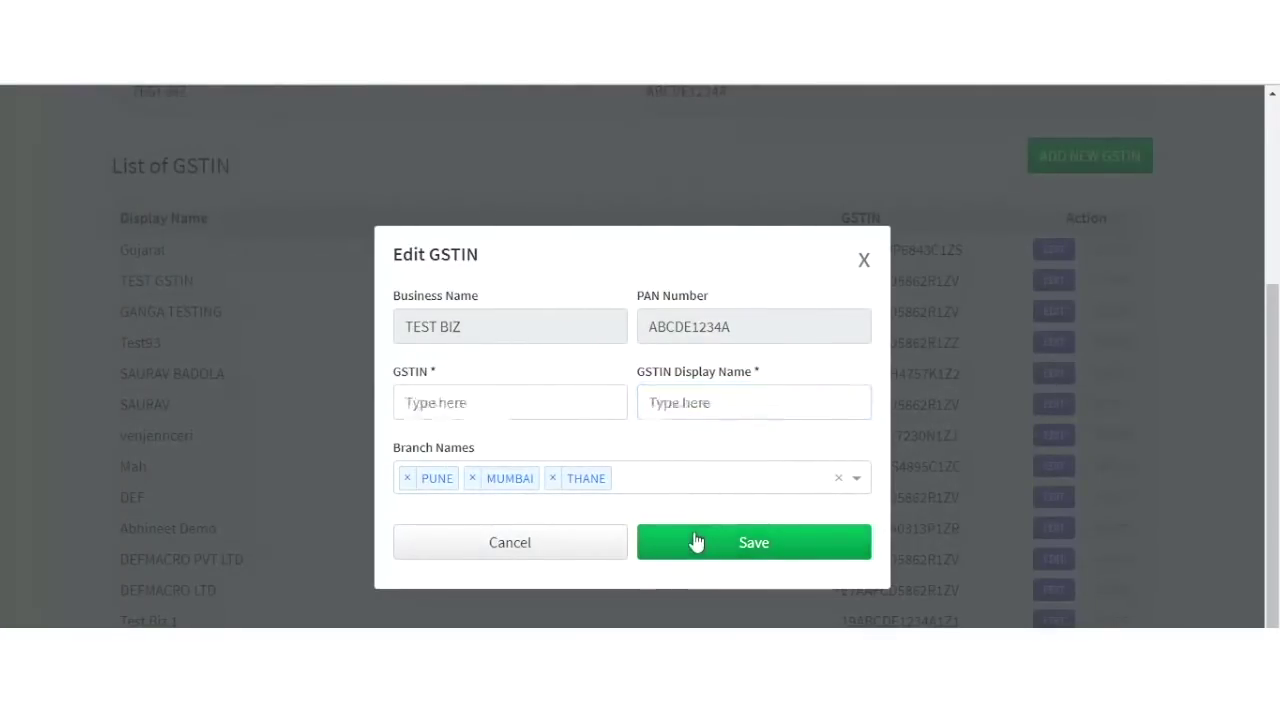
{"action": "scroll", "coordinate": [697, 540], "scroll_direction": "up", "scroll_amount": 3}
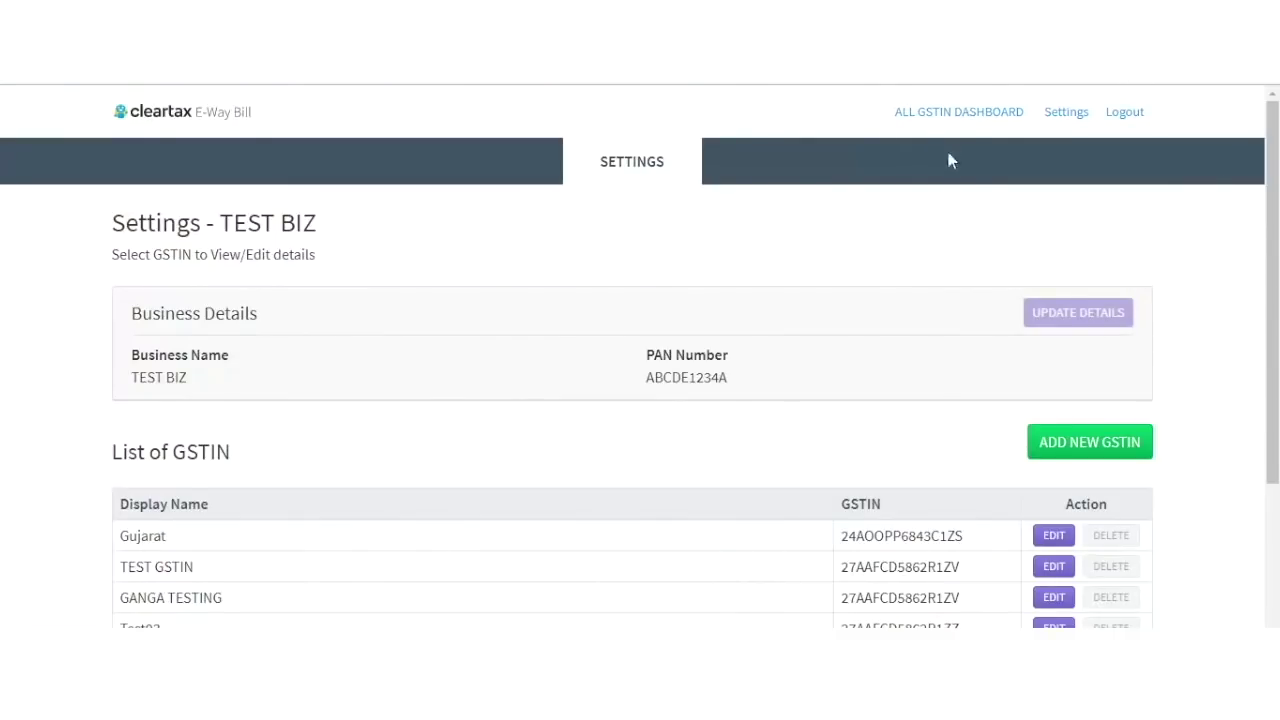
From the All GSTIN dashboard, start importing for entry 12 DEFMACRO CORP LTD's PUNE branch.
{"action": "left_click", "coordinate": [952, 114]}
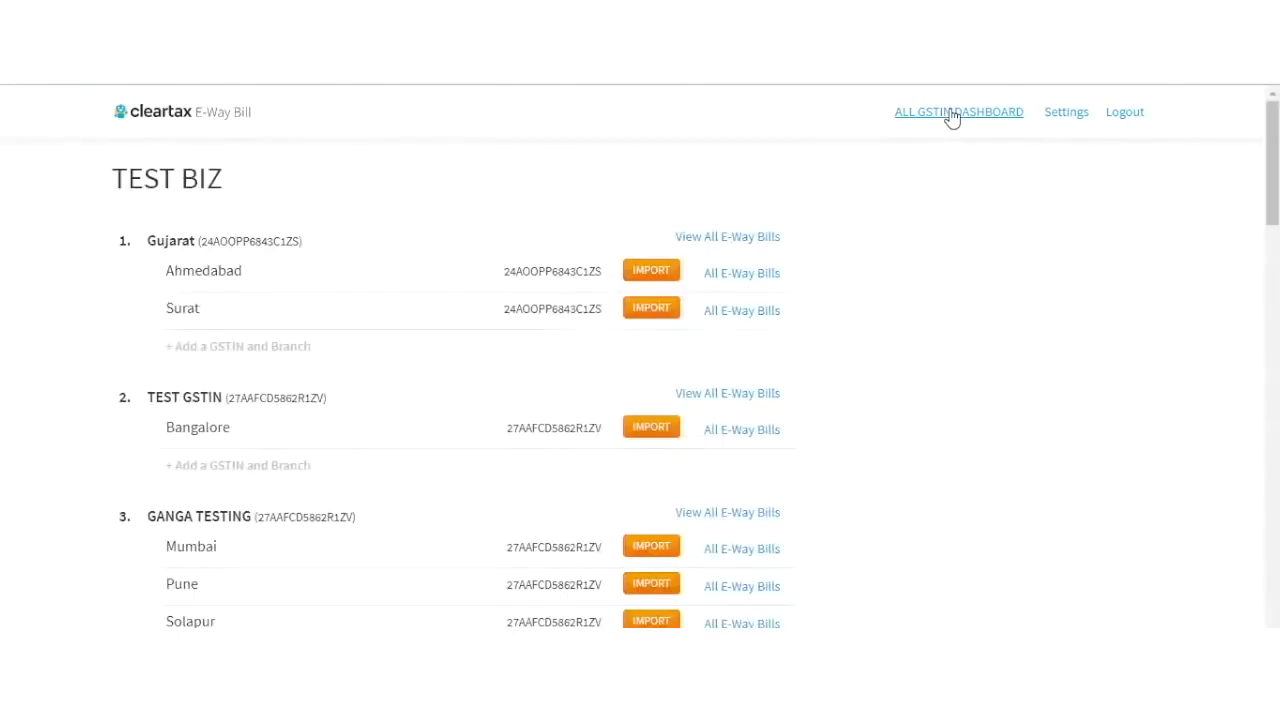
{"action": "scroll", "coordinate": [369, 243], "scroll_direction": "down", "scroll_amount": 15}
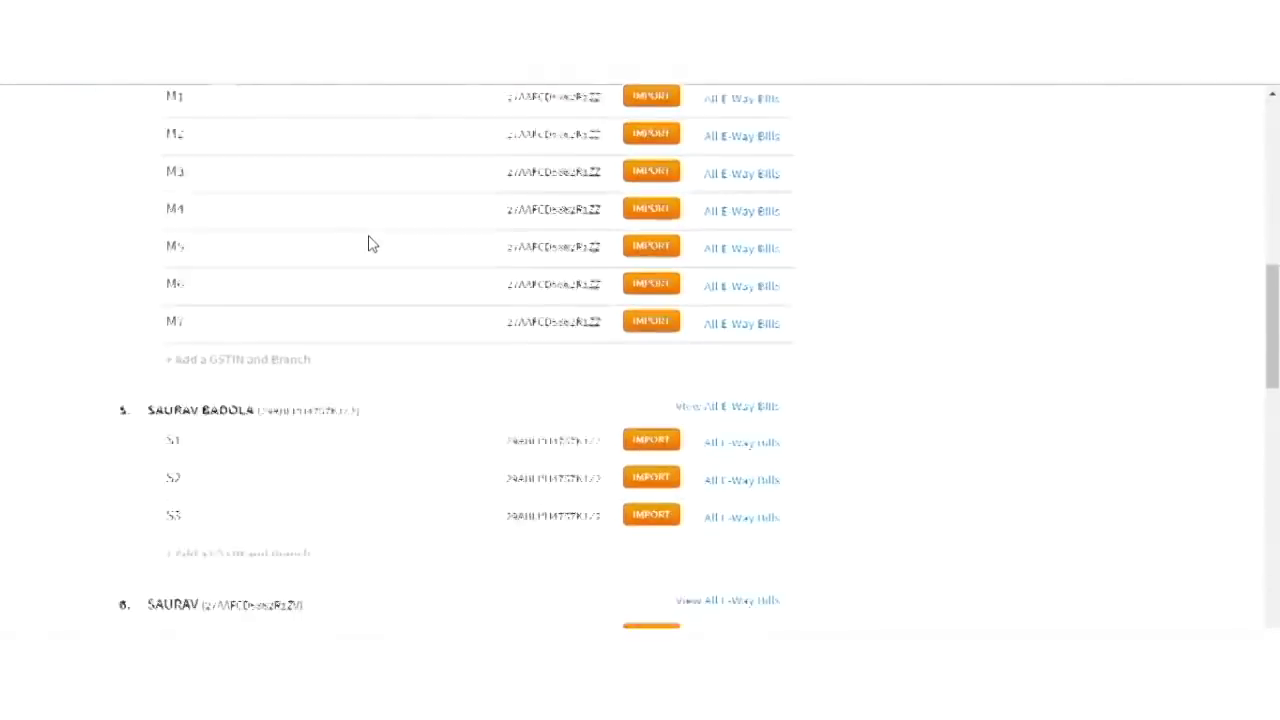
{"action": "scroll", "coordinate": [369, 243], "scroll_direction": "down", "scroll_amount": 12}
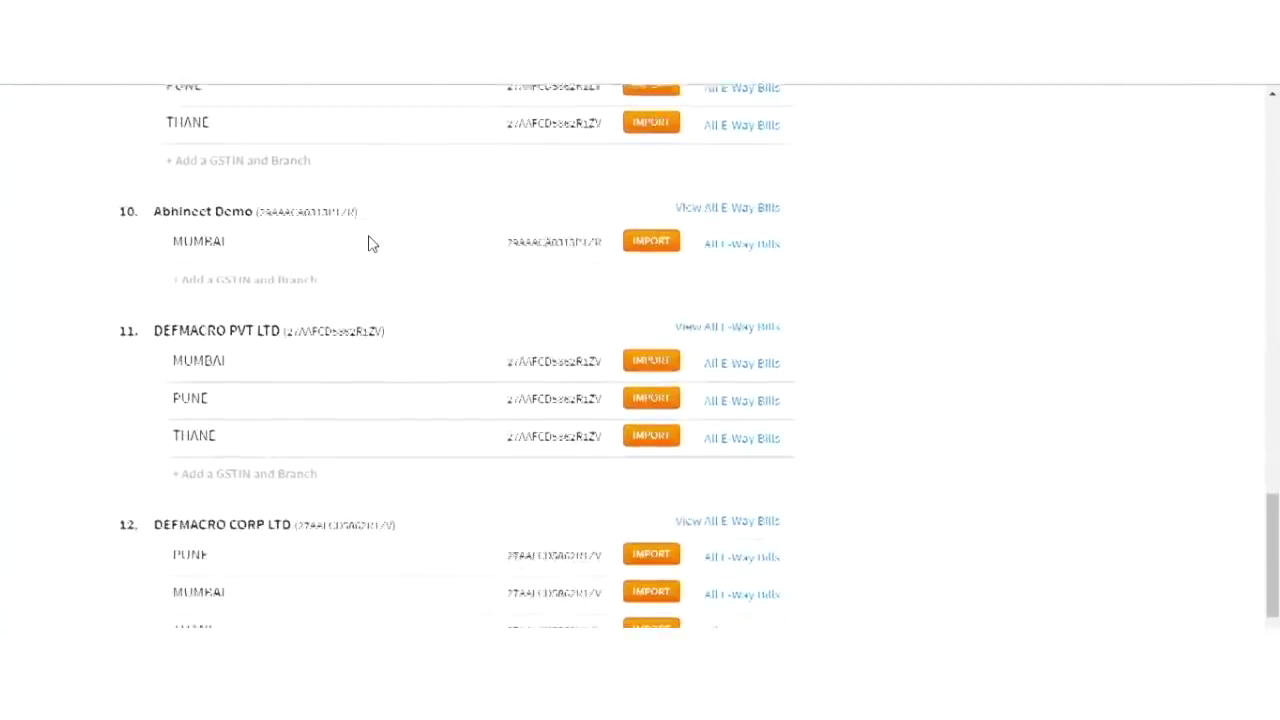
{"action": "left_click", "coordinate": [652, 362]}
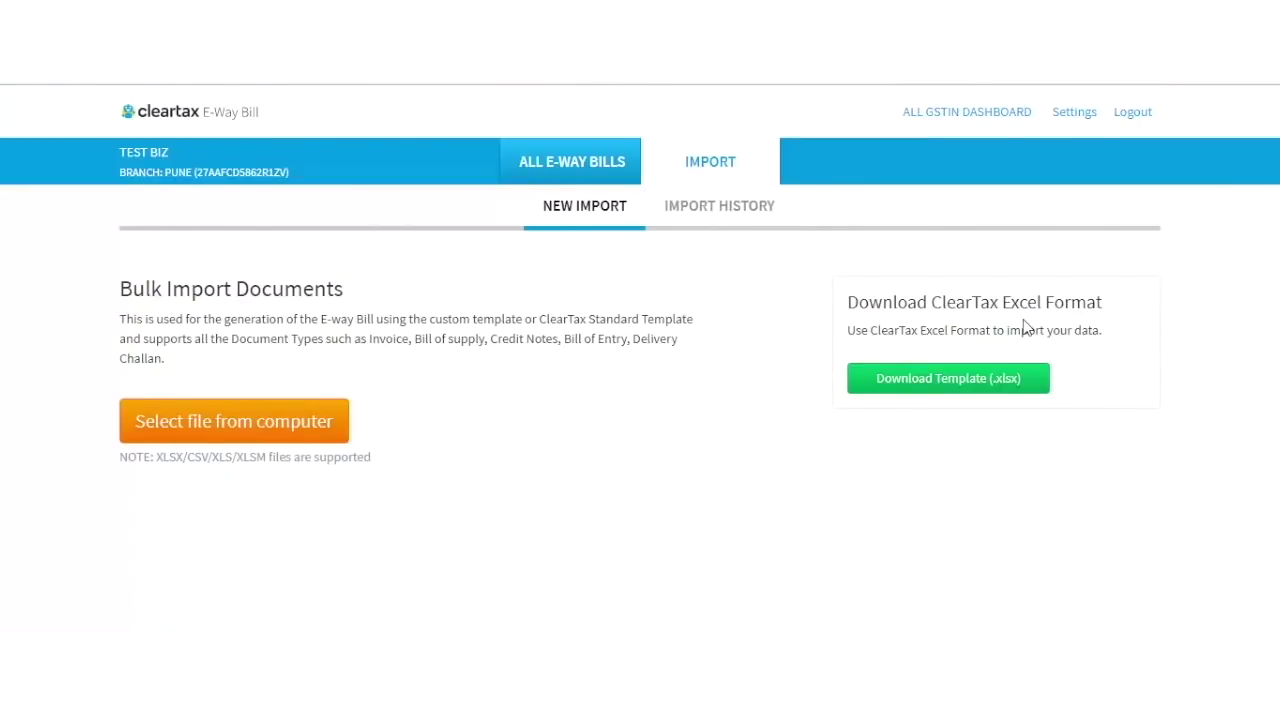
Download the Excel import template and save it as EWB_Template_v0.0 (1).
{"action": "left_click", "coordinate": [909, 384]}
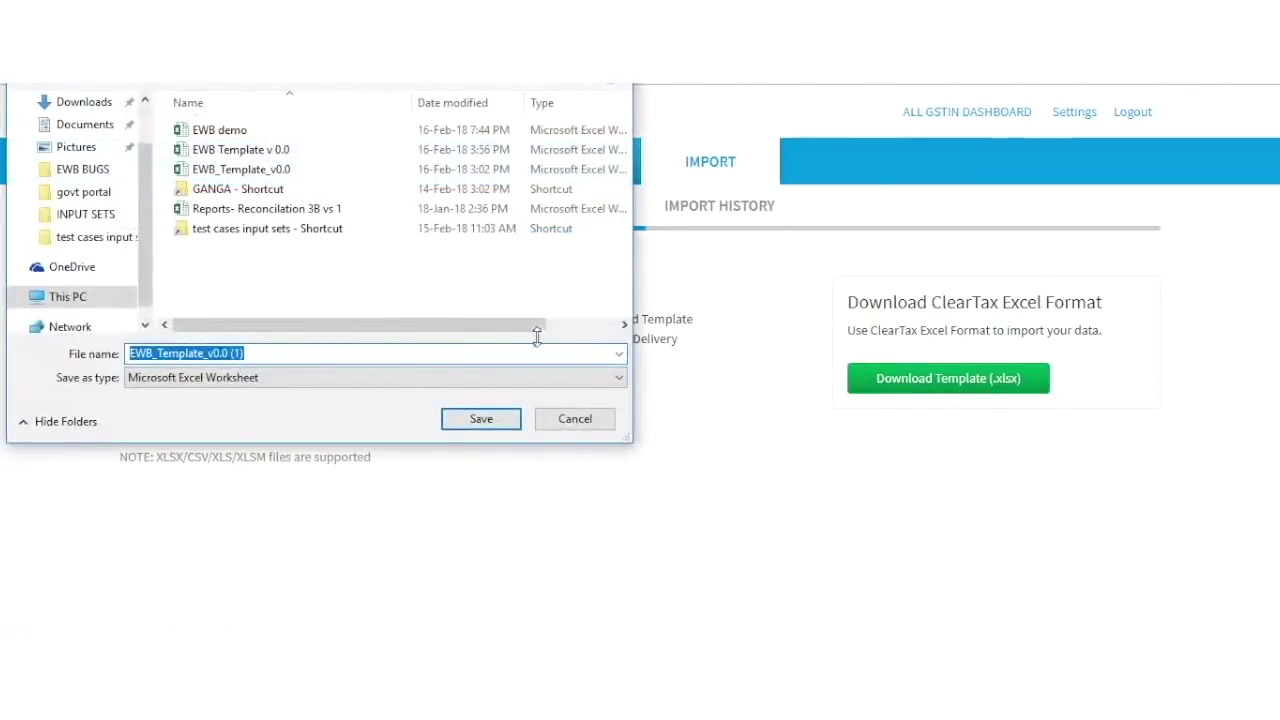
{"action": "left_click", "coordinate": [503, 418]}
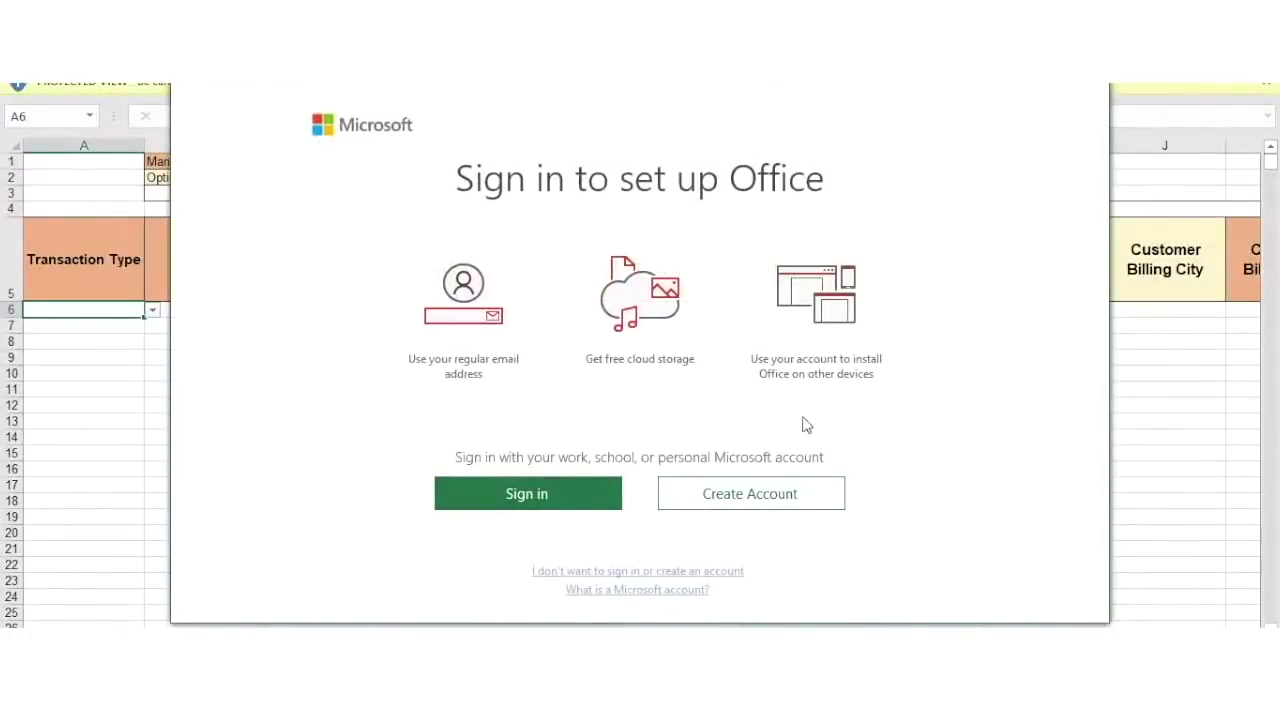
{"action": "left_click", "coordinate": [1093, 89]}
{"action": "scroll", "coordinate": [845, 335], "scroll_direction": "right", "scroll_amount": 7}
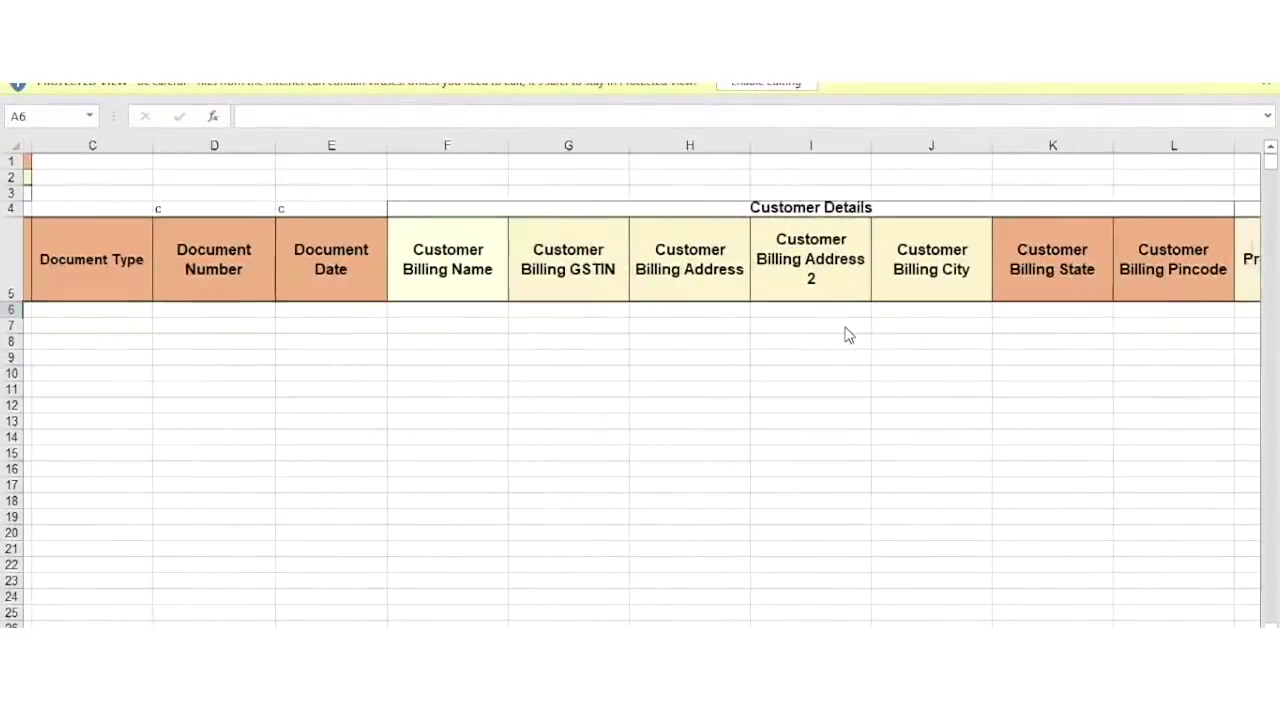
{"action": "scroll", "coordinate": [845, 335], "scroll_direction": "right", "scroll_amount": 4}
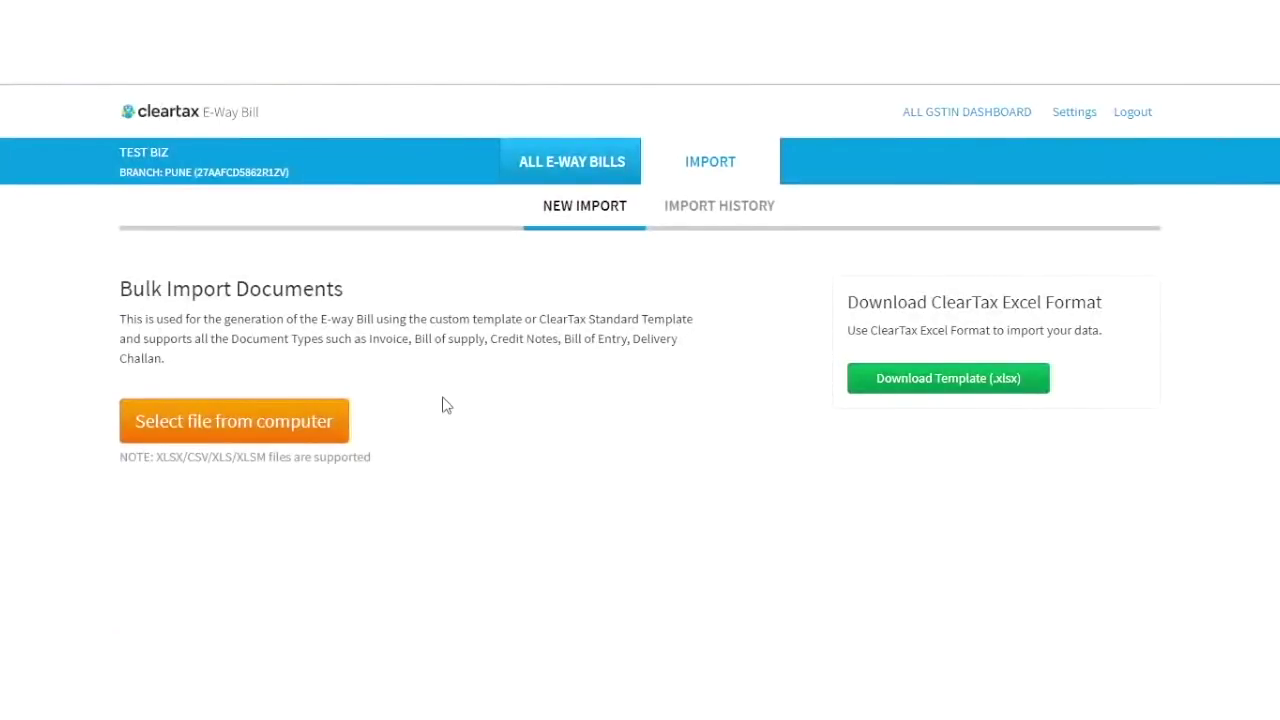
Upload the EWB demo workbook from the Desktop for bulk import.
{"action": "left_click", "coordinate": [307, 428]}
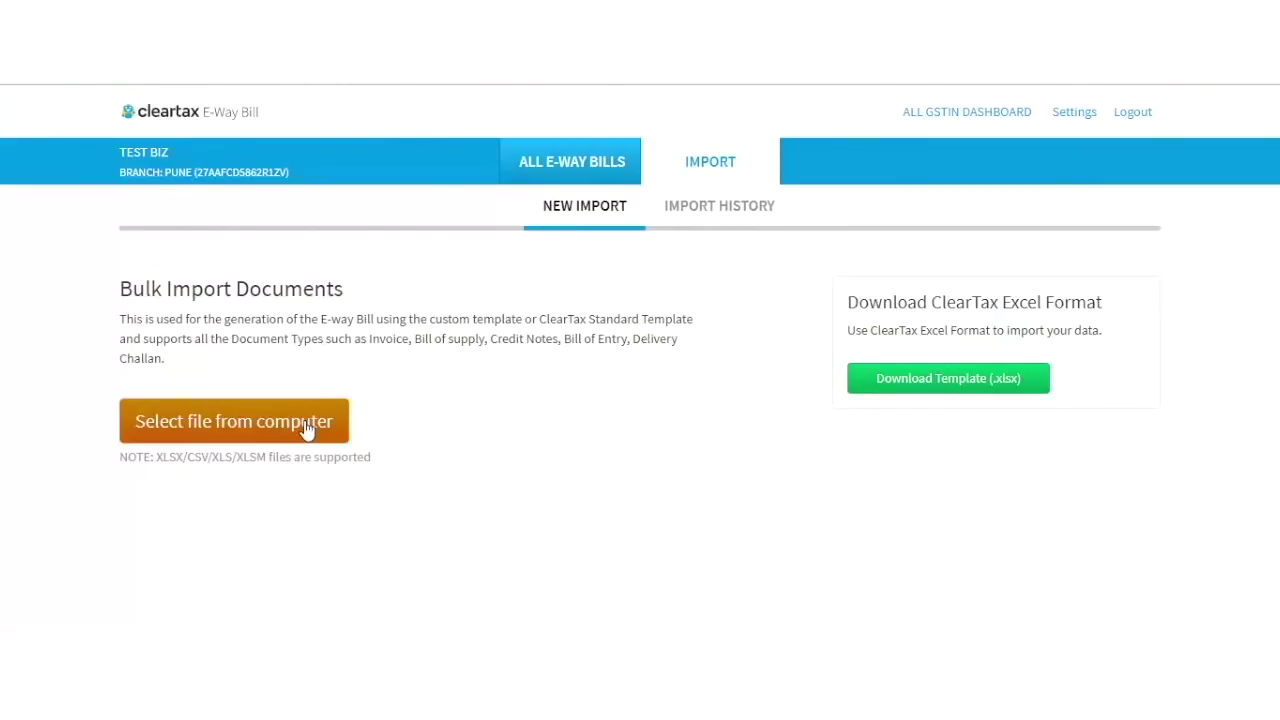
{"action": "left_click", "coordinate": [227, 418]}
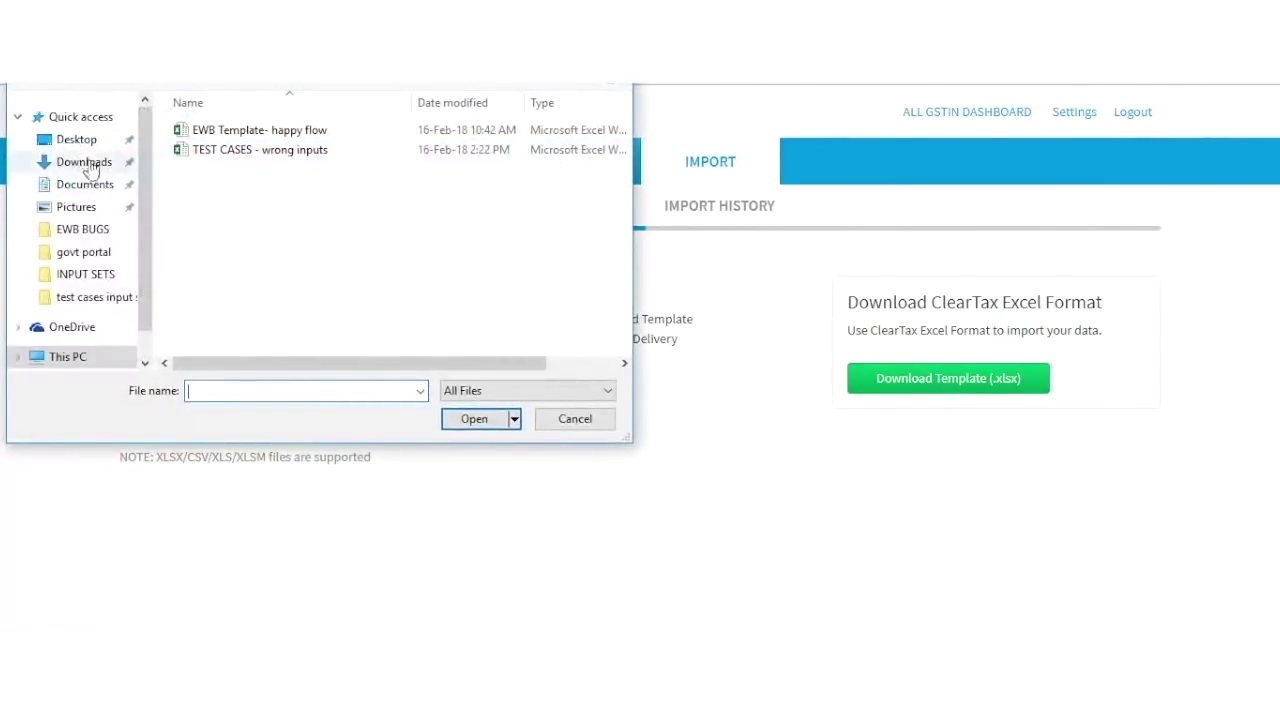
{"action": "left_click", "coordinate": [80, 140]}
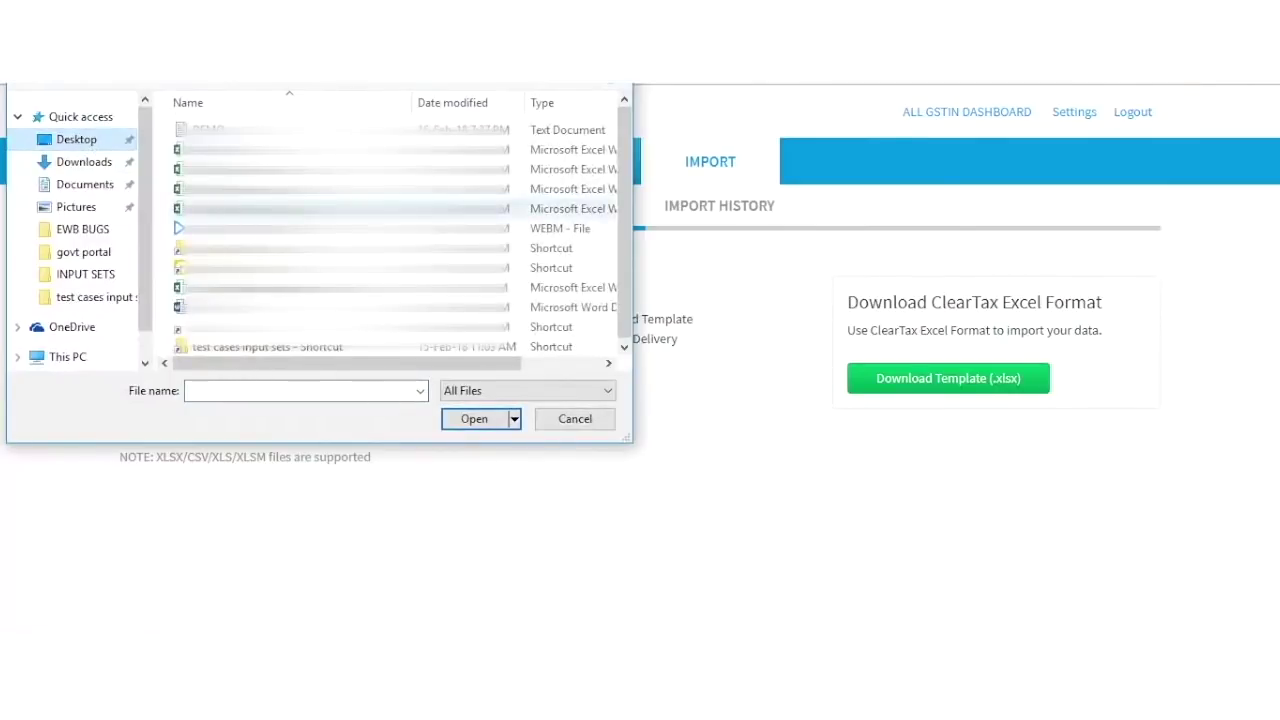
{"action": "left_click", "coordinate": [340, 147]}
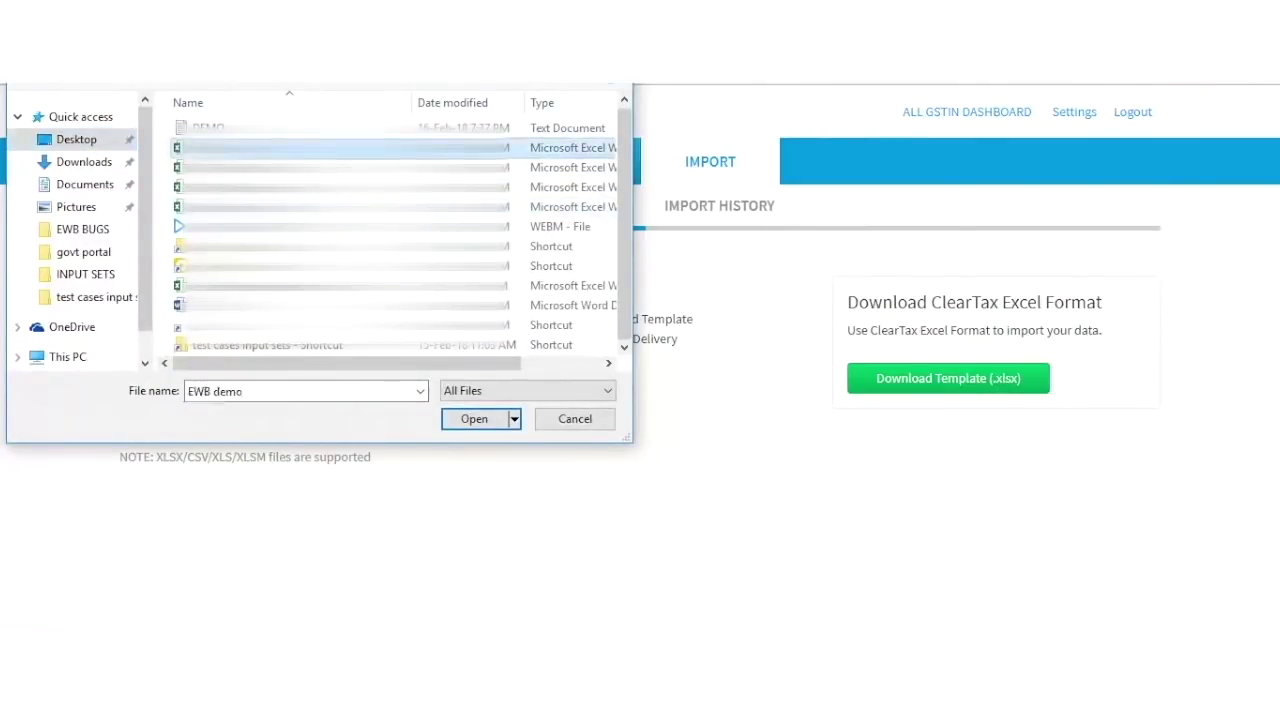
{"action": "left_click", "coordinate": [473, 426]}
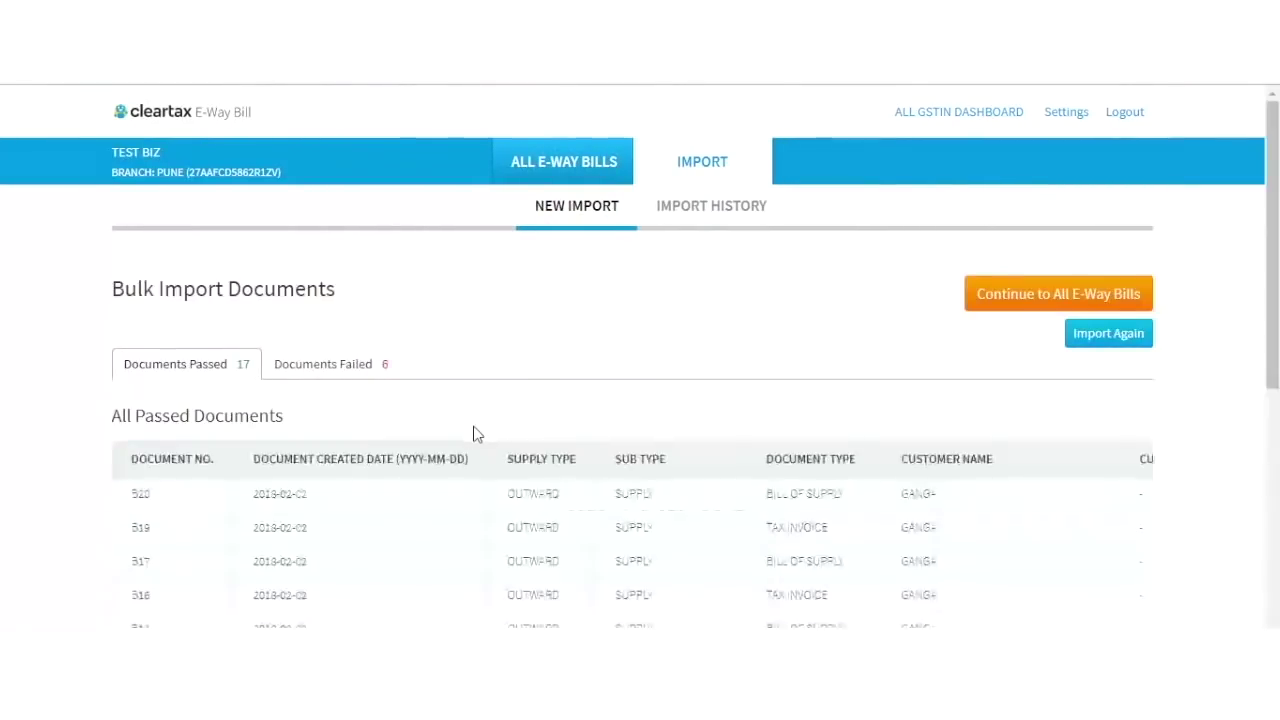
Review the 17 passed documents table, then switch to the 6 failed documents.
{"action": "scroll", "coordinate": [570, 472], "scroll_direction": "down", "scroll_amount": 2}
{"action": "scroll", "coordinate": [570, 472], "scroll_direction": "down", "scroll_amount": 1}
{"action": "scroll", "coordinate": [570, 472], "scroll_direction": "right", "scroll_amount": 5}
{"action": "scroll", "coordinate": [570, 472], "scroll_direction": "right", "scroll_amount": 10}
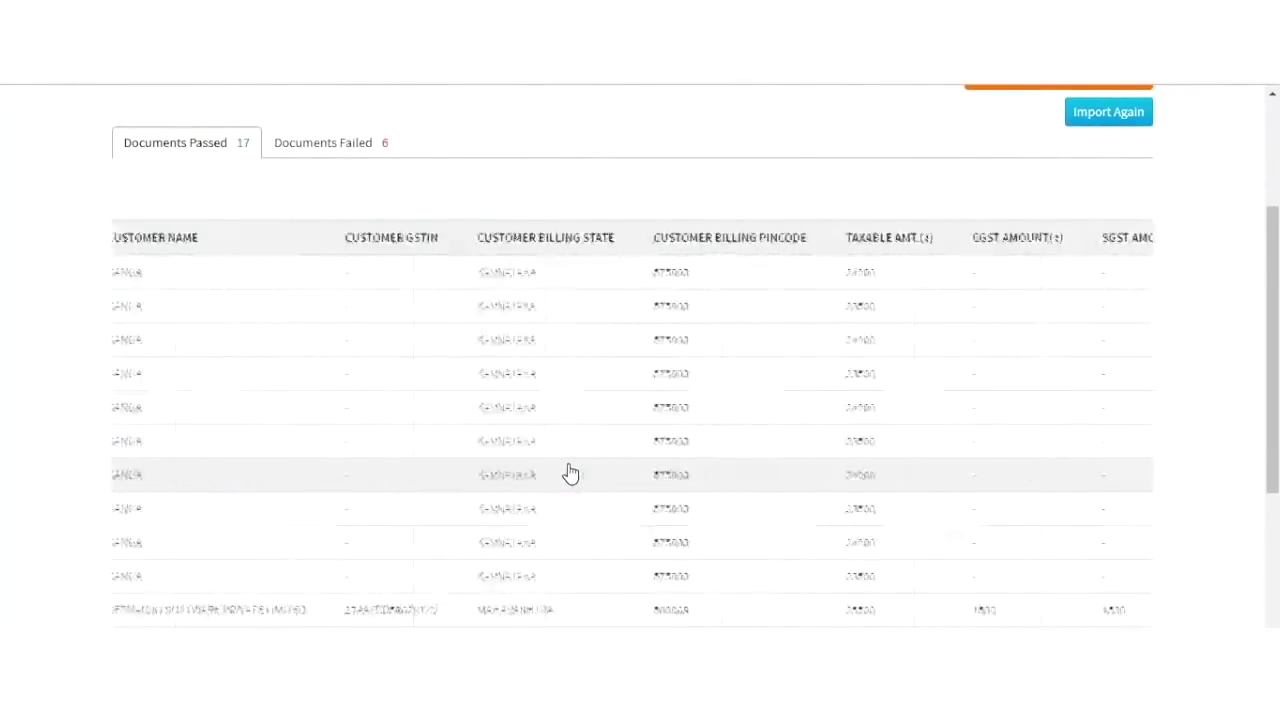
{"action": "scroll", "coordinate": [570, 472], "scroll_direction": "left", "scroll_amount": 10}
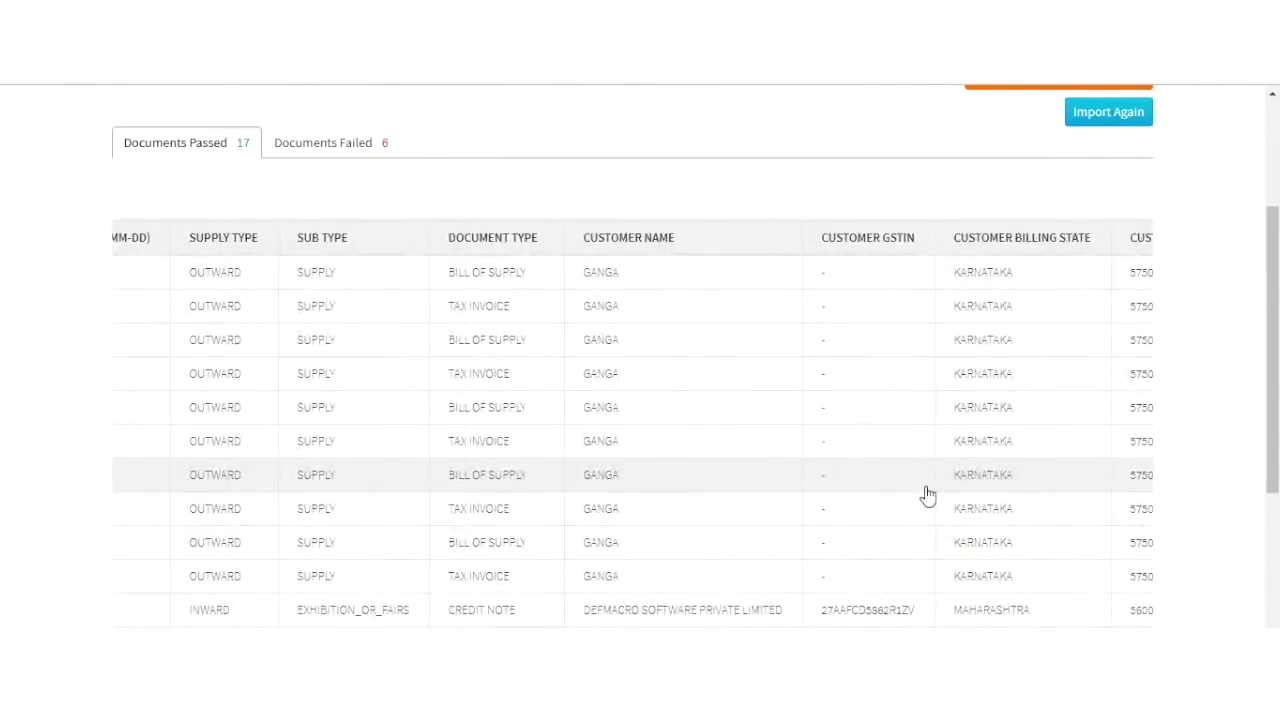
{"action": "scroll", "coordinate": [923, 495], "scroll_direction": "left", "scroll_amount": 4}
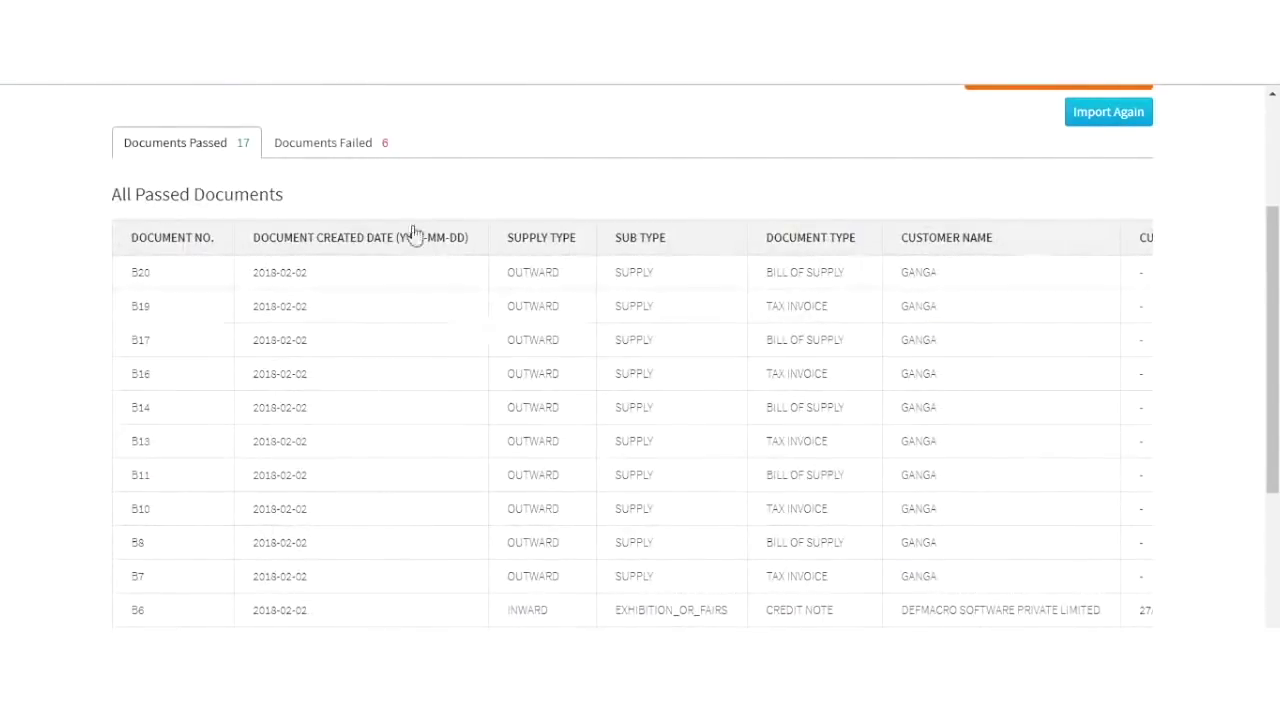
{"action": "left_click", "coordinate": [352, 150]}
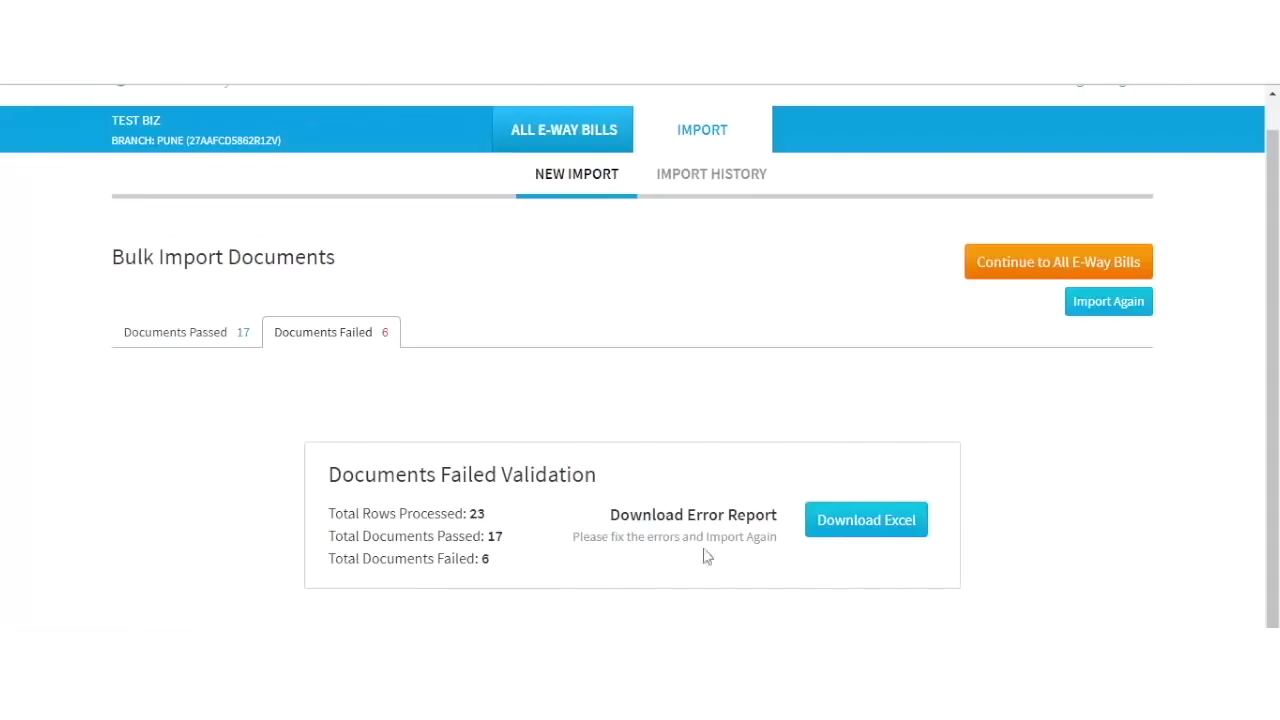
Download the failed documents' error report as Excel.
{"action": "left_click", "coordinate": [843, 528]}
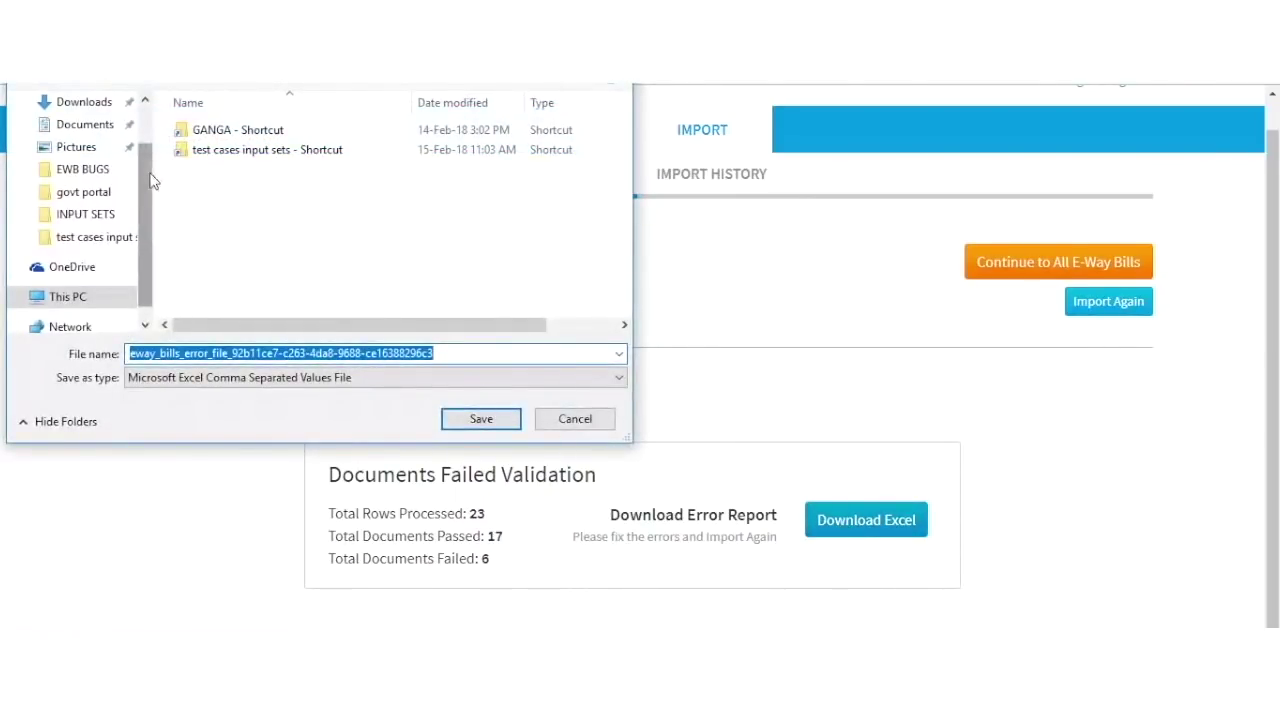
Save the eway_bills_error_file CSV, dismiss the sign-in prompt and widen column B.
{"action": "left_click", "coordinate": [481, 418]}
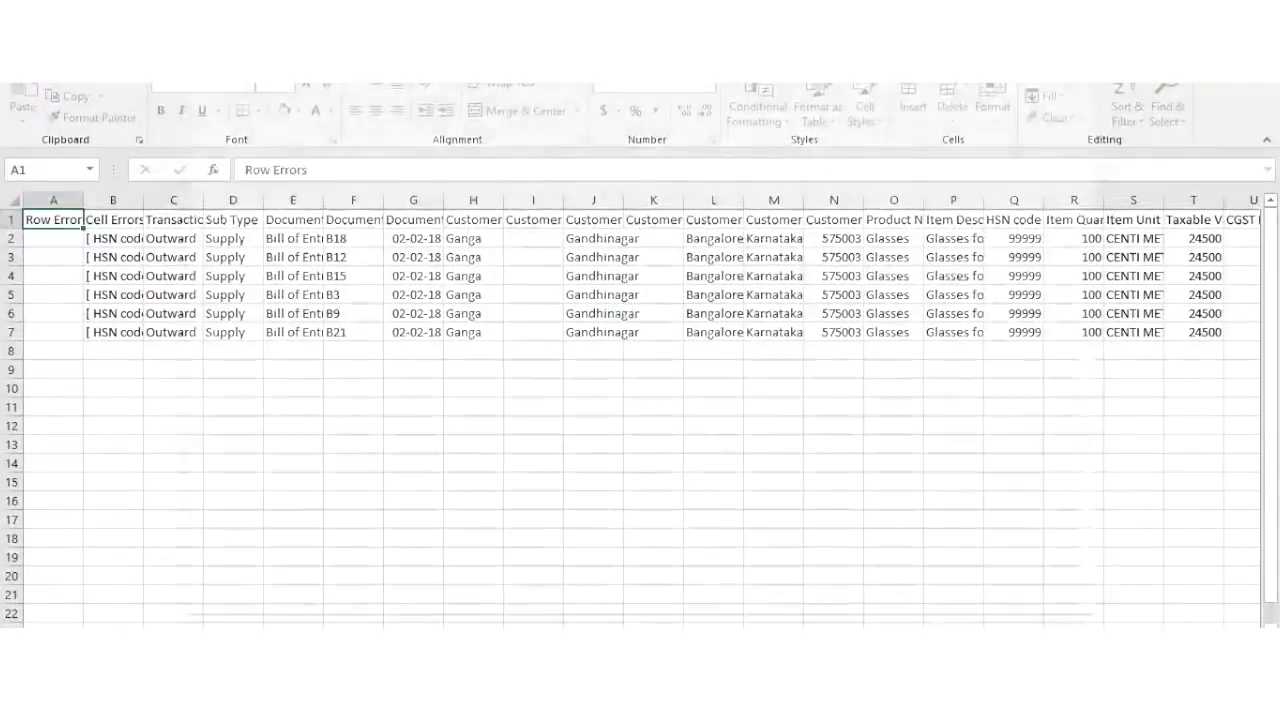
{"action": "left_click", "coordinate": [1090, 90]}
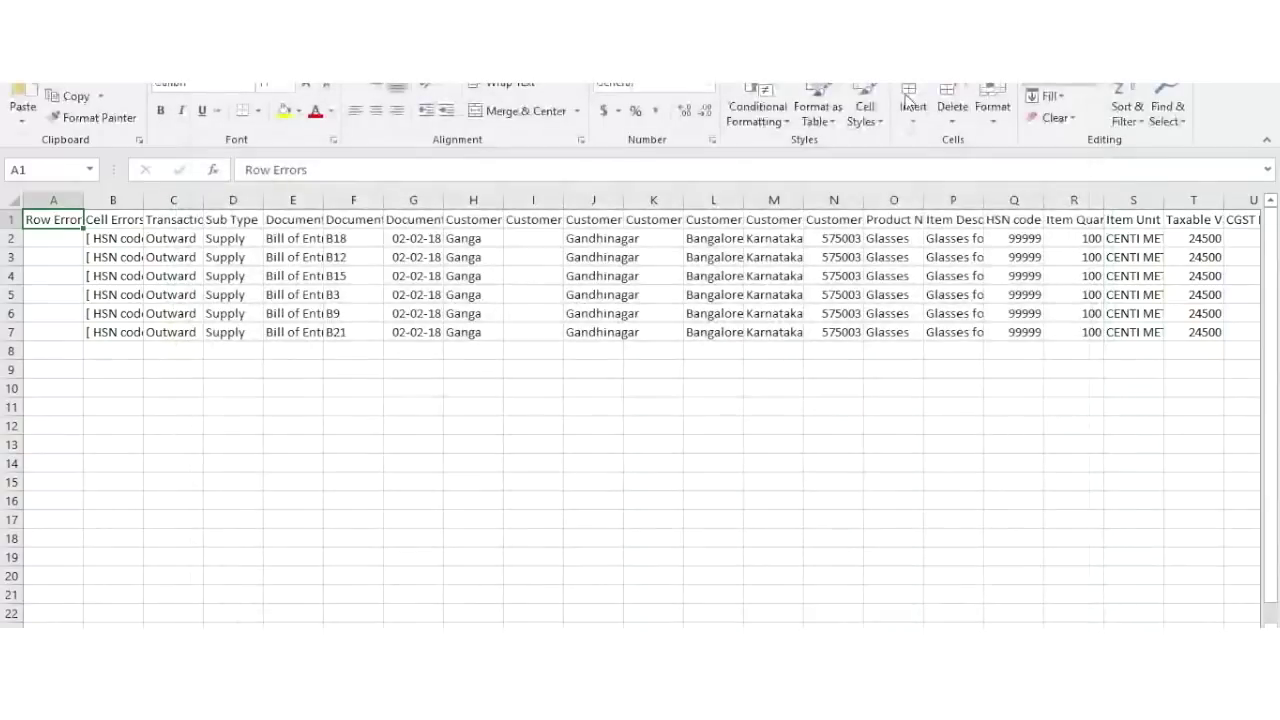
{"action": "left_click_drag", "start_coordinate": [144, 230], "coordinate": [350, 251]}
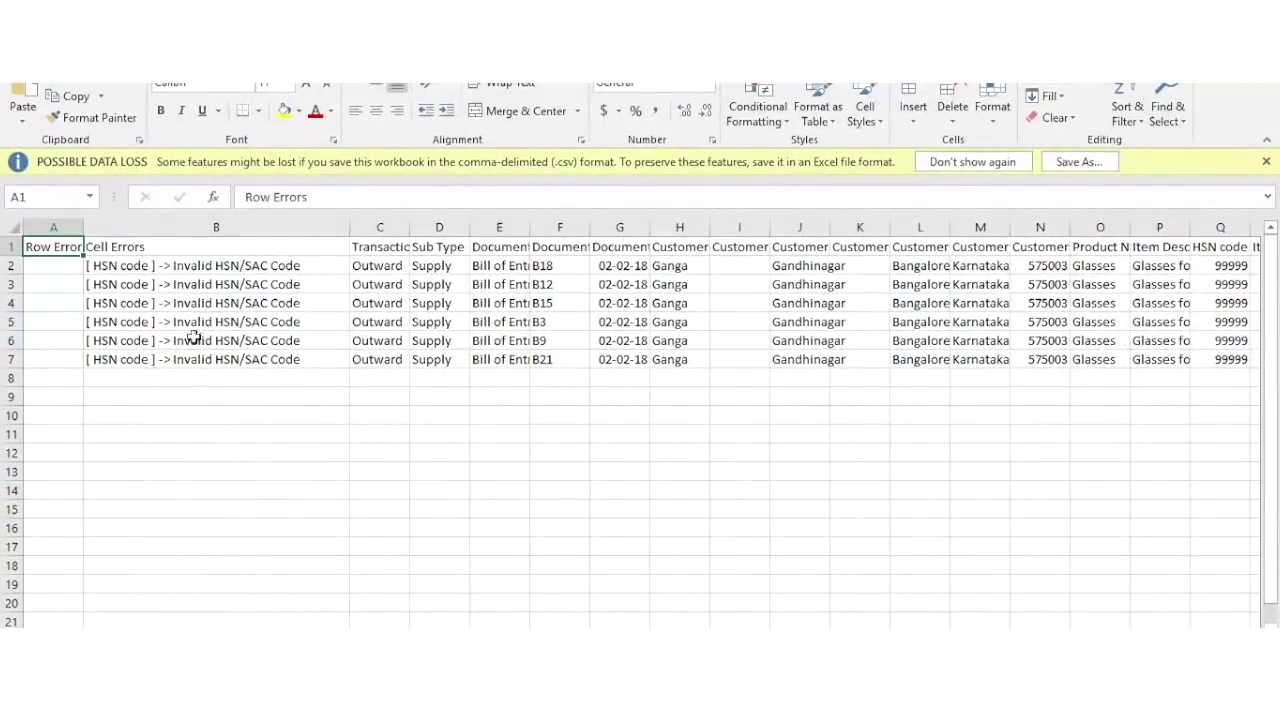
{"action": "scroll", "coordinate": [654, 330], "scroll_direction": "right", "scroll_amount": 3}
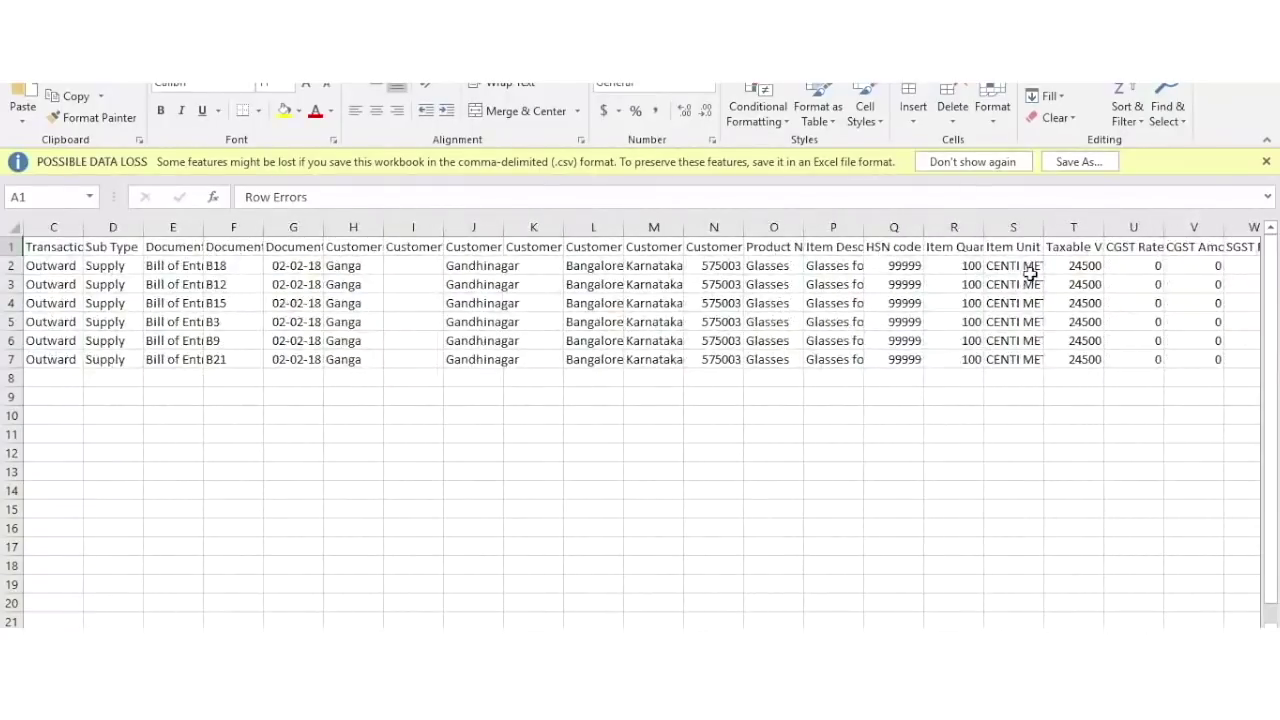
Replace the 99999 HSN code with 2103 in Q2 and copy it down through Q7.
{"action": "left_click", "coordinate": [899, 264]}
{"action": "type", "text": "21"}
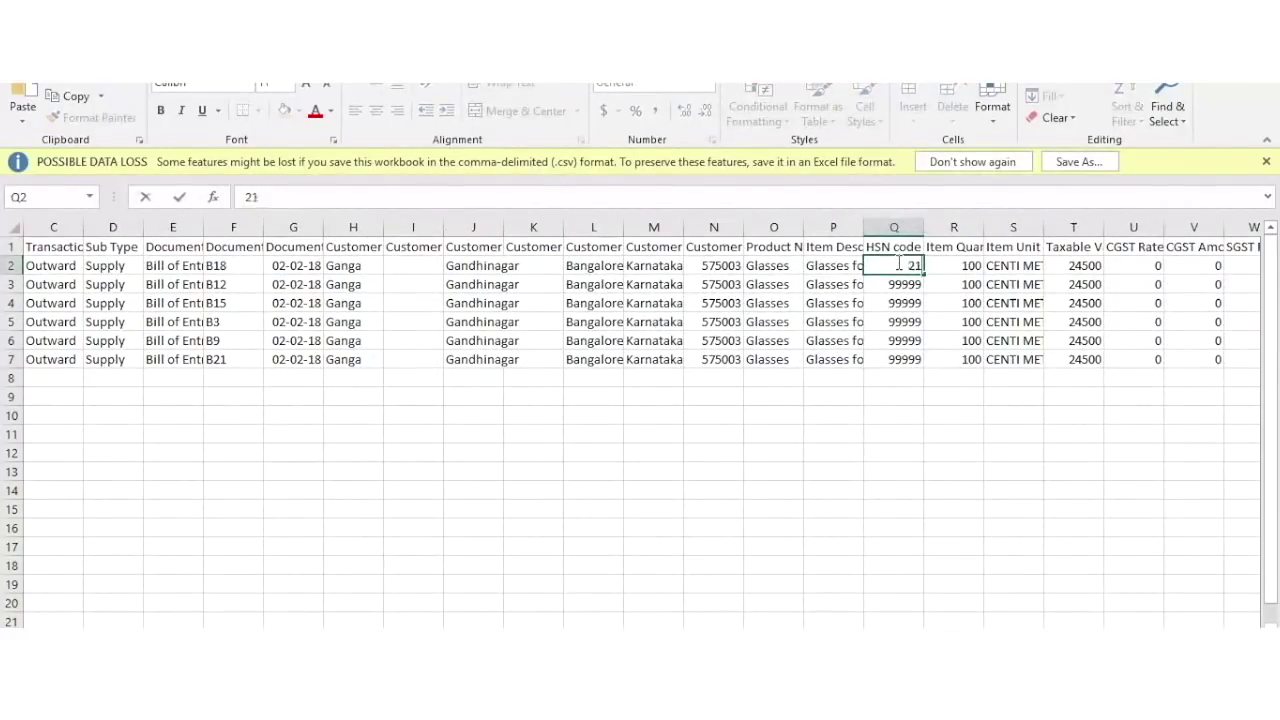
{"action": "type", "text": "03"}
{"action": "key", "text": "Return"}
{"action": "left_click", "coordinate": [899, 264]}
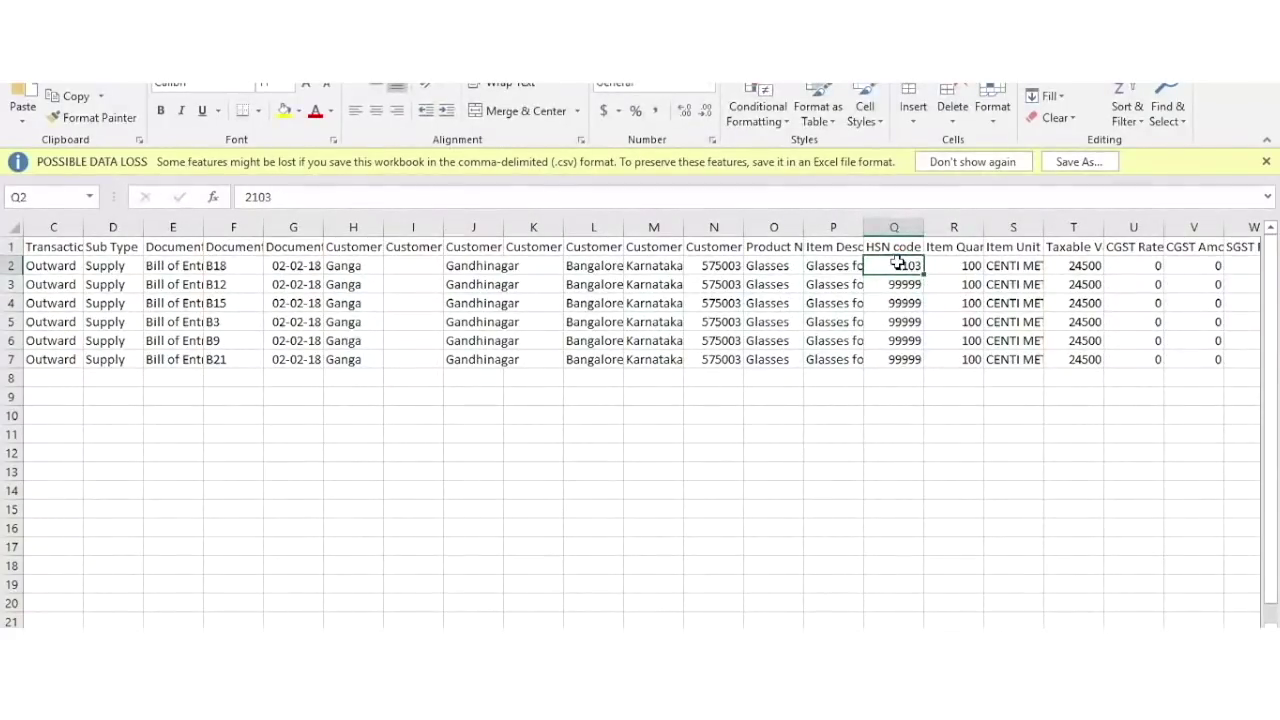
{"action": "left_click_drag", "start_coordinate": [899, 264], "coordinate": [903, 362]}
{"action": "key", "text": "ctrl+v"}
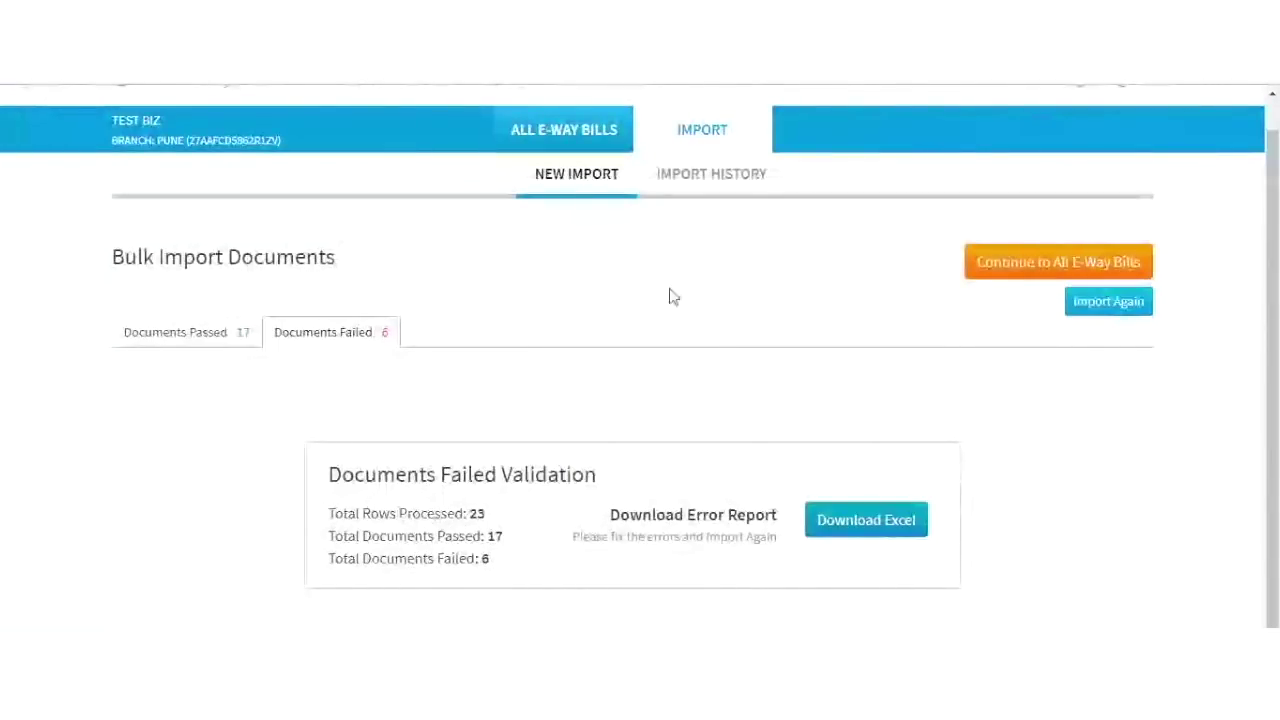
{"action": "left_click", "coordinate": [1089, 305]}
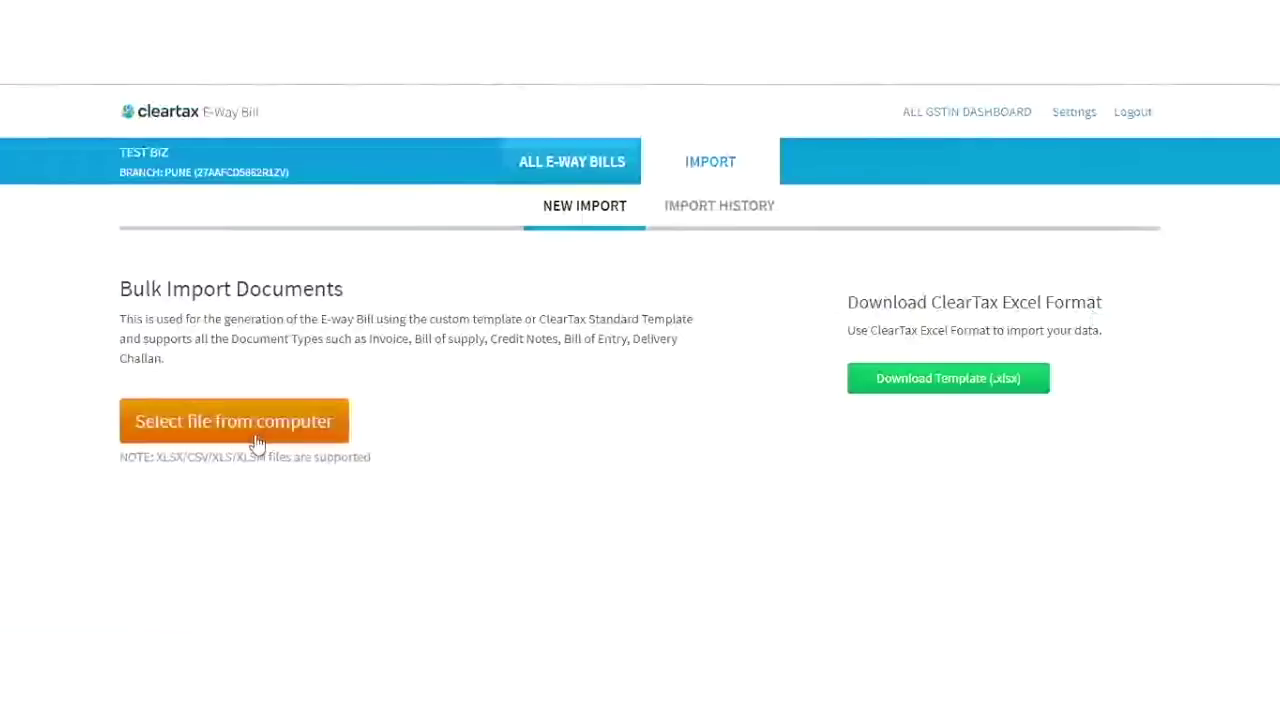
Re-upload the corrected error CSV (6 passed, 0 failed) and view the Pune import history.
{"action": "left_click", "coordinate": [250, 438]}
{"action": "left_click", "coordinate": [300, 149]}
{"action": "left_click", "coordinate": [462, 420]}
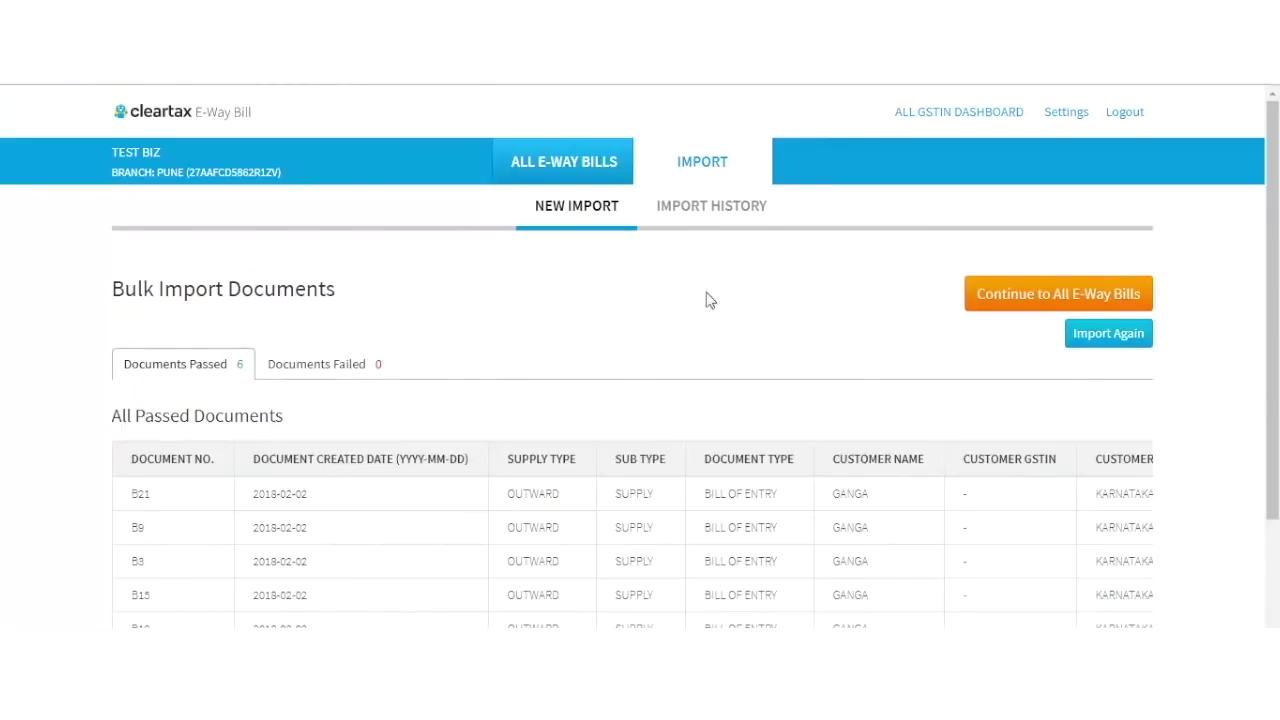
{"action": "left_click", "coordinate": [727, 213]}
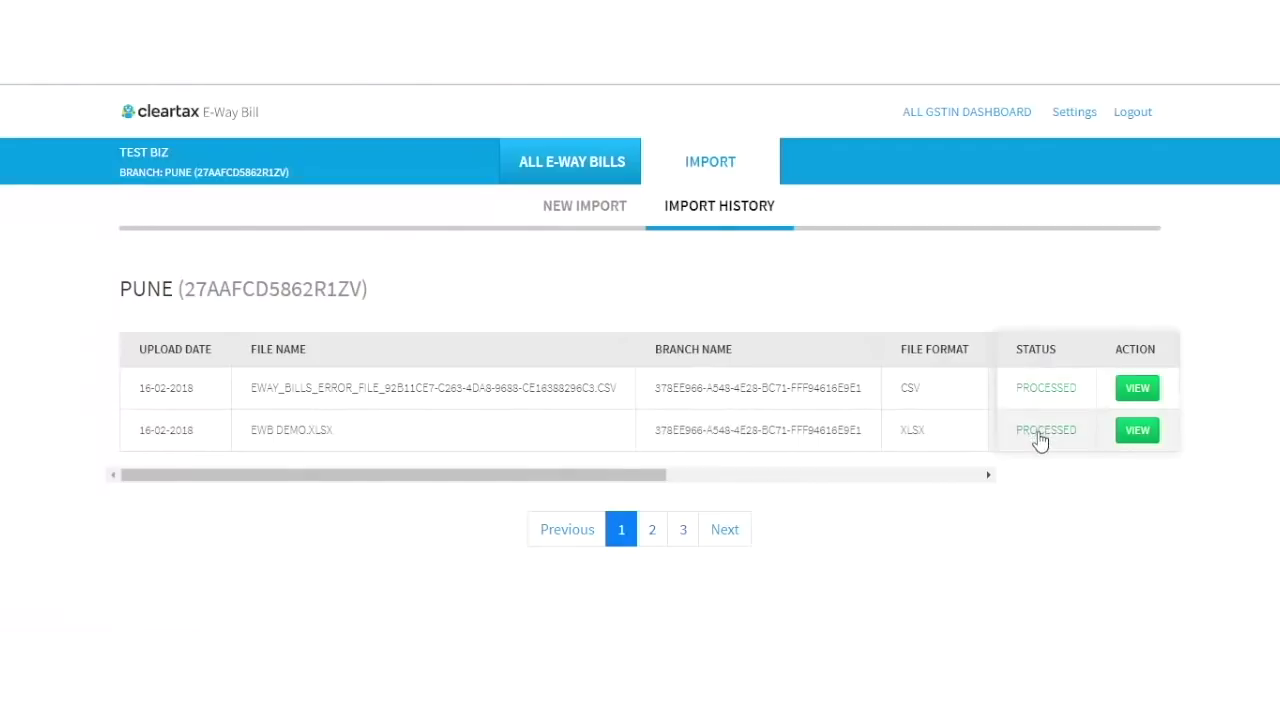
Check the six passed documents' details, then continue to the PUNE All E-Way Bills list.
{"action": "scroll", "coordinate": [986, 400], "scroll_direction": "right", "scroll_amount": 5}
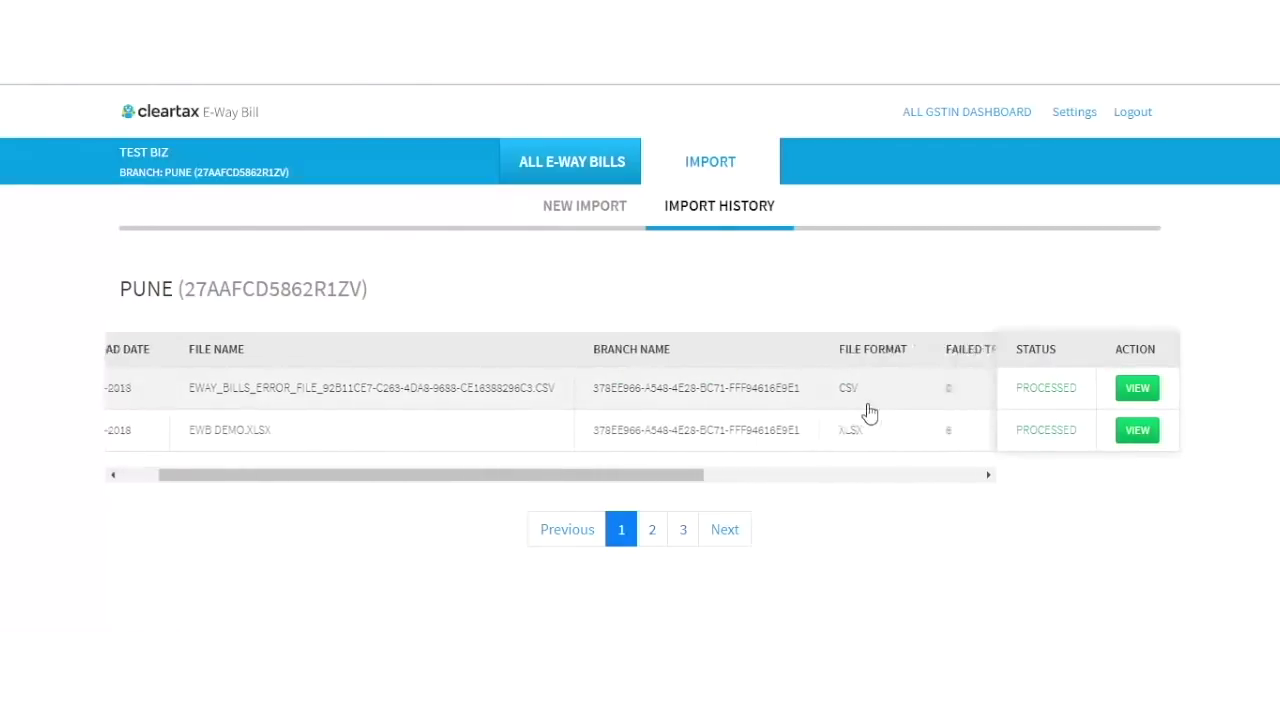
{"action": "scroll", "coordinate": [869, 412], "scroll_direction": "right", "scroll_amount": 4}
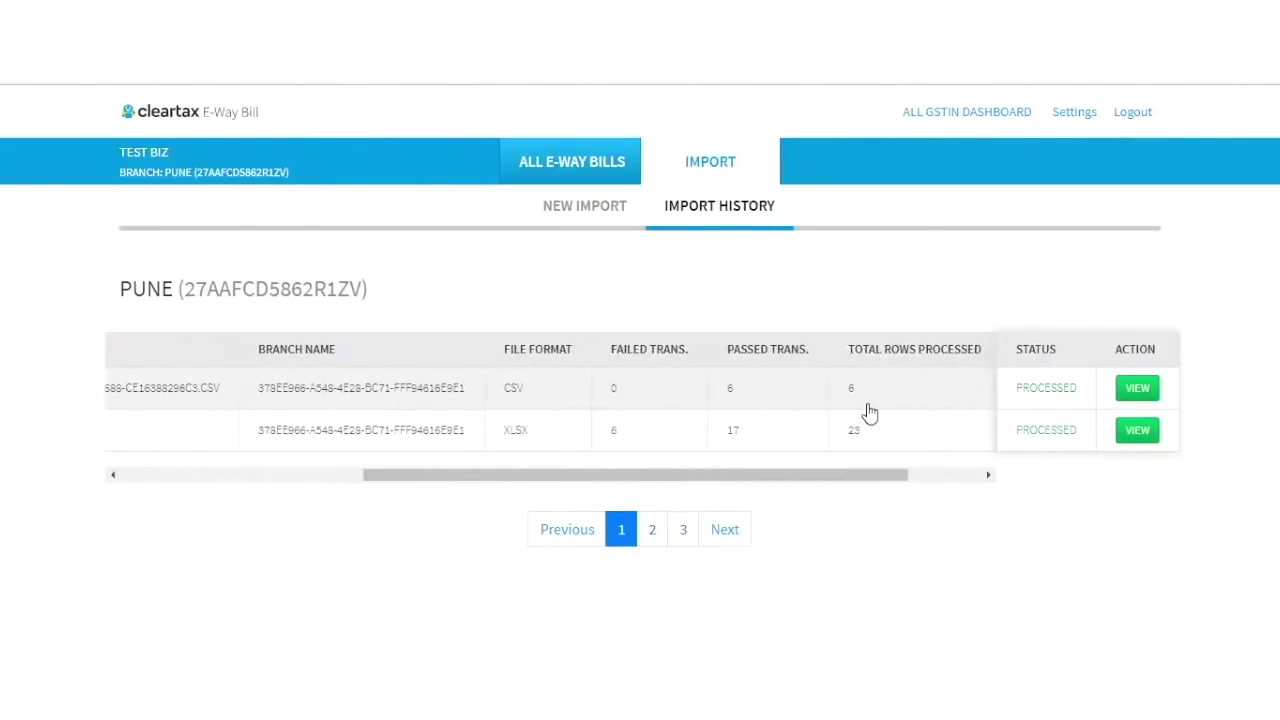
{"action": "scroll", "coordinate": [869, 412], "scroll_direction": "right", "scroll_amount": 3}
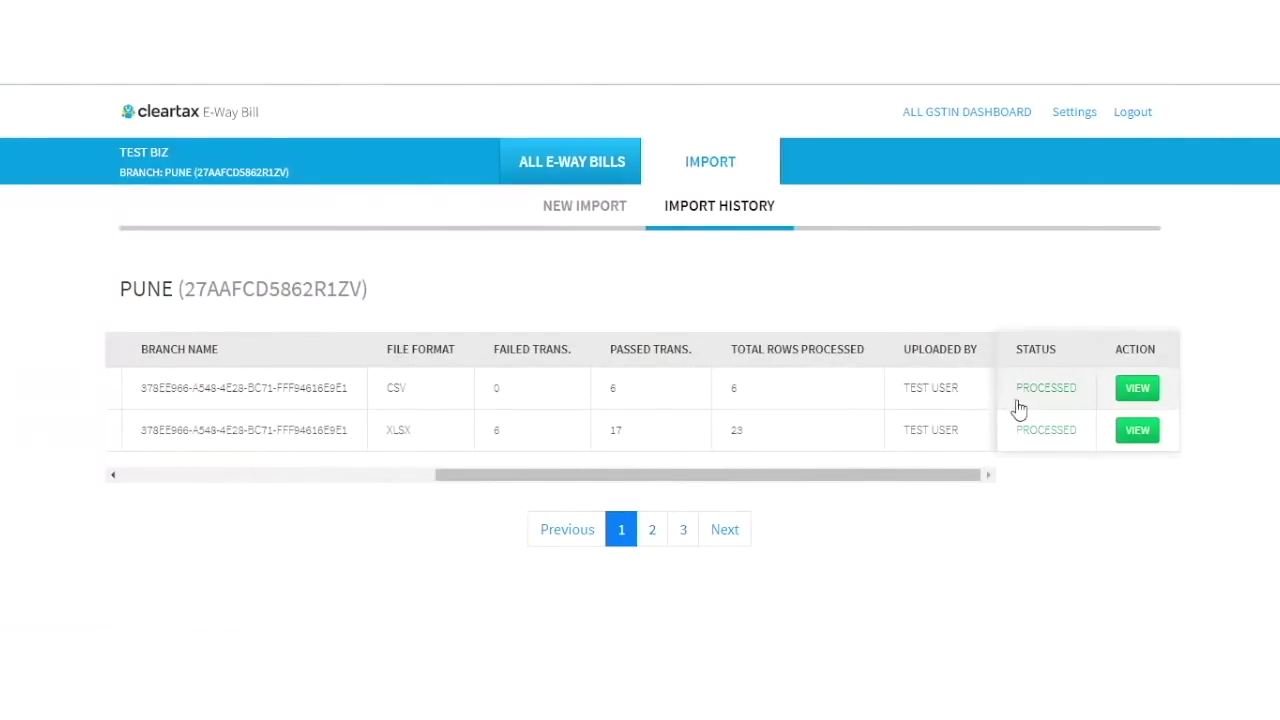
{"action": "left_click", "coordinate": [1147, 401]}
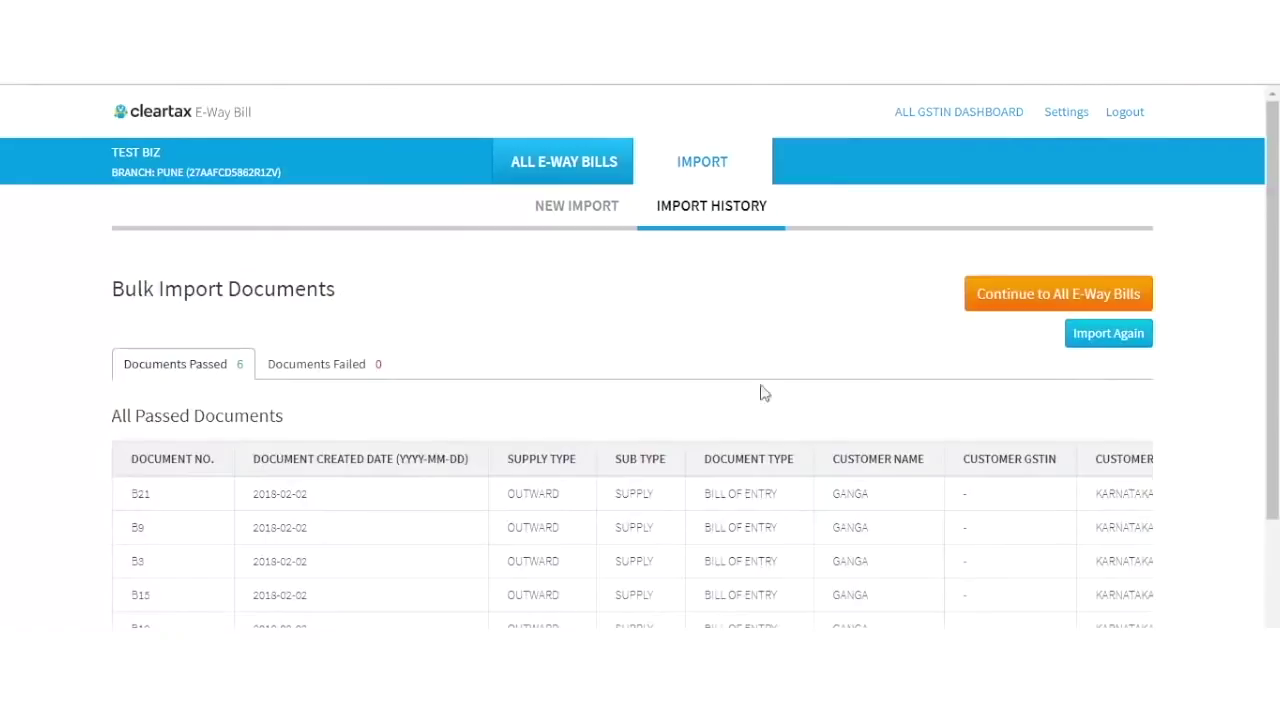
{"action": "scroll", "coordinate": [725, 403], "scroll_direction": "down", "scroll_amount": 2}
{"action": "scroll", "coordinate": [725, 403], "scroll_direction": "down", "scroll_amount": 3}
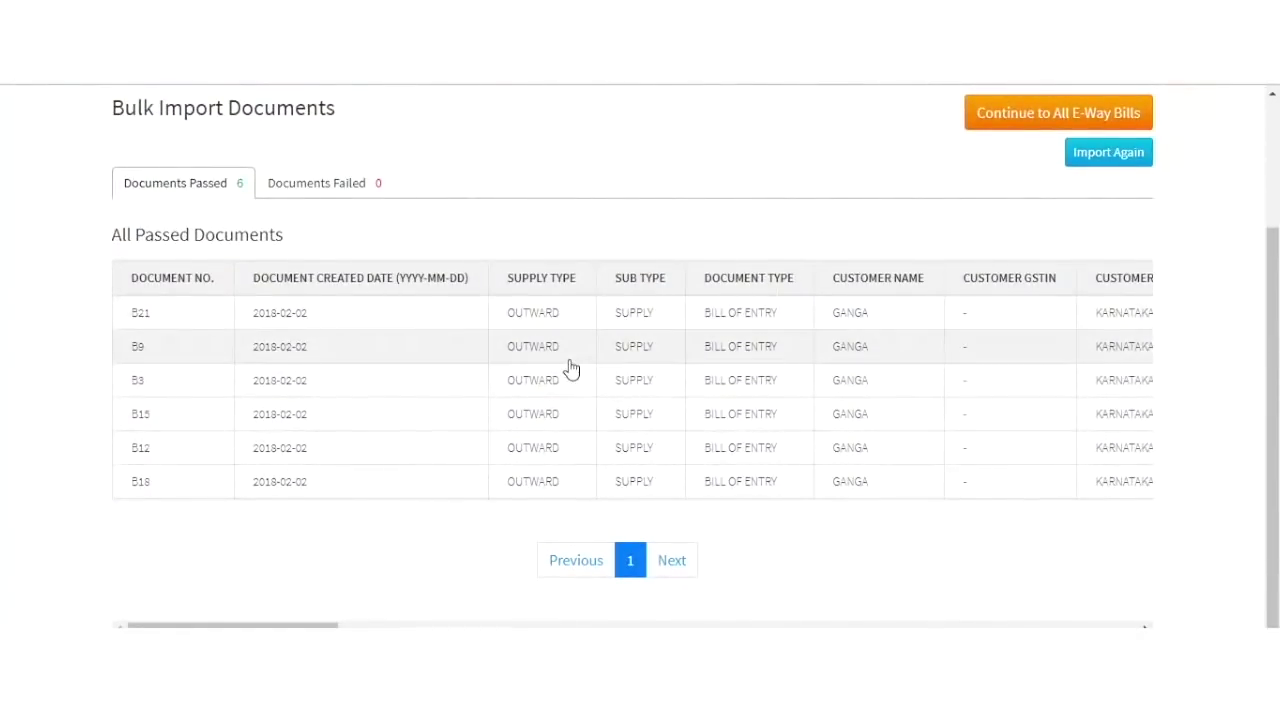
{"action": "scroll", "coordinate": [570, 368], "scroll_direction": "up", "scroll_amount": 3}
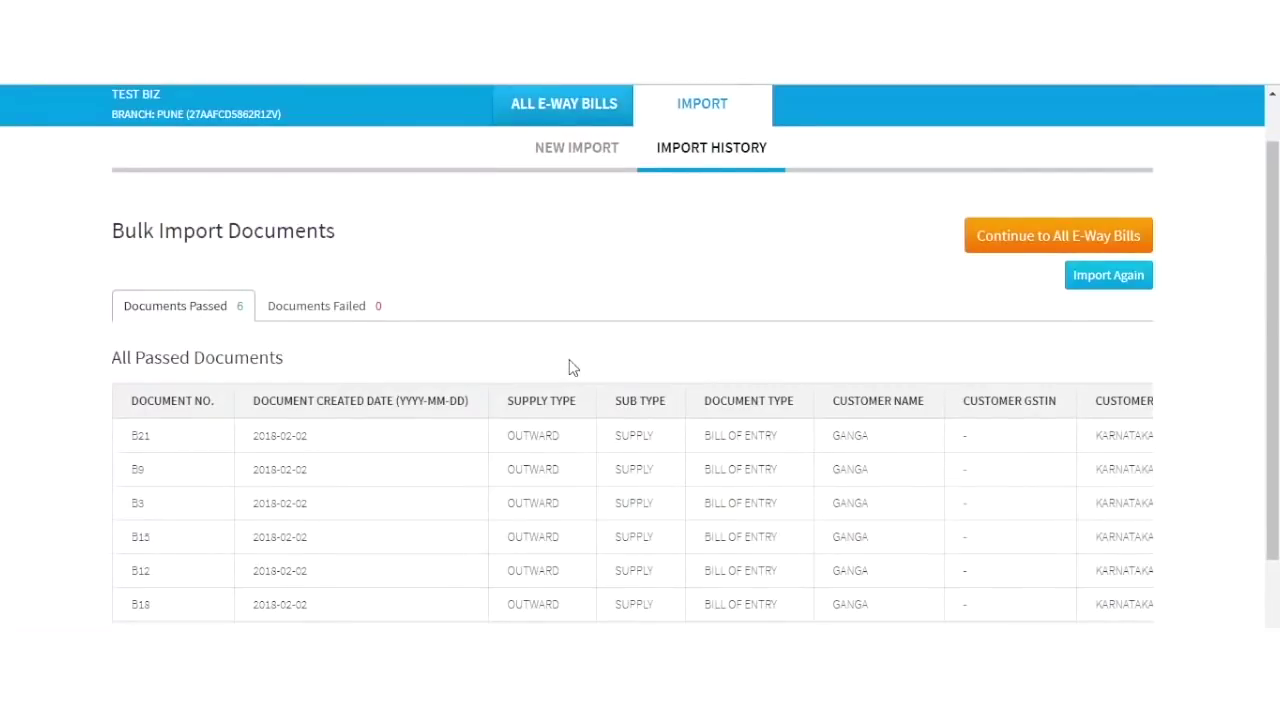
{"action": "scroll", "coordinate": [748, 279], "scroll_direction": "up", "scroll_amount": 1}
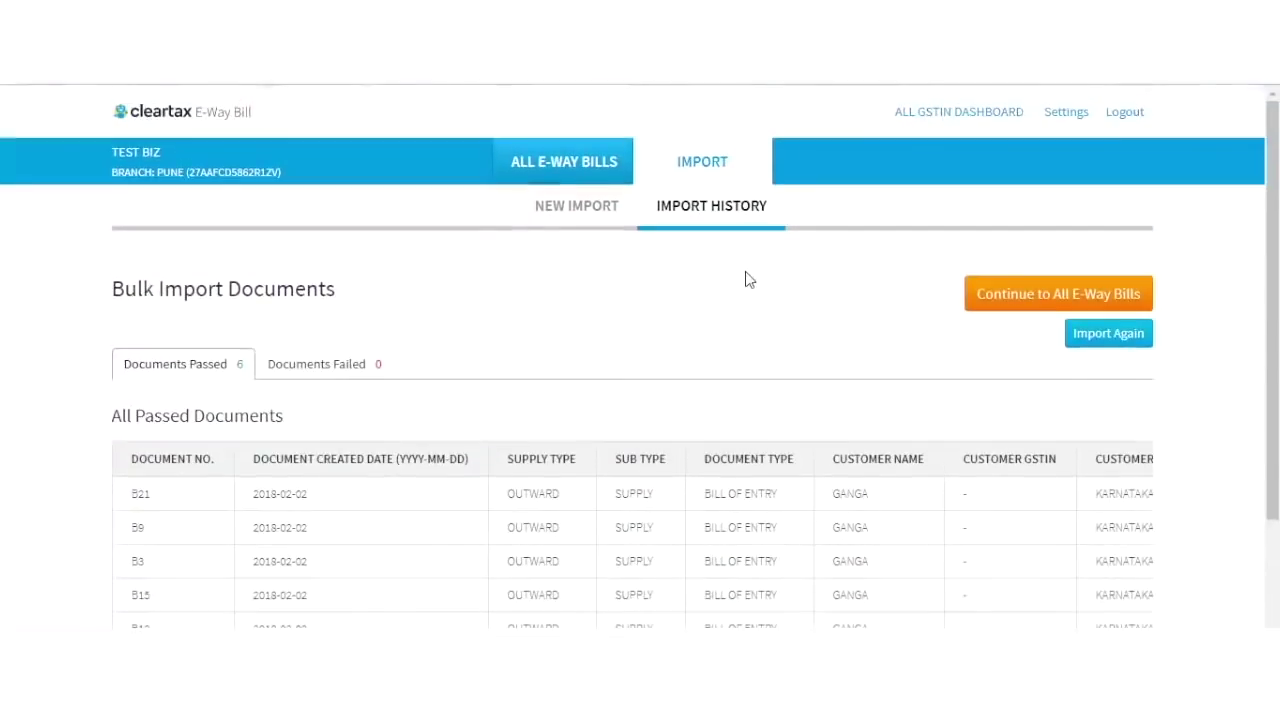
{"action": "left_click", "coordinate": [1036, 303]}
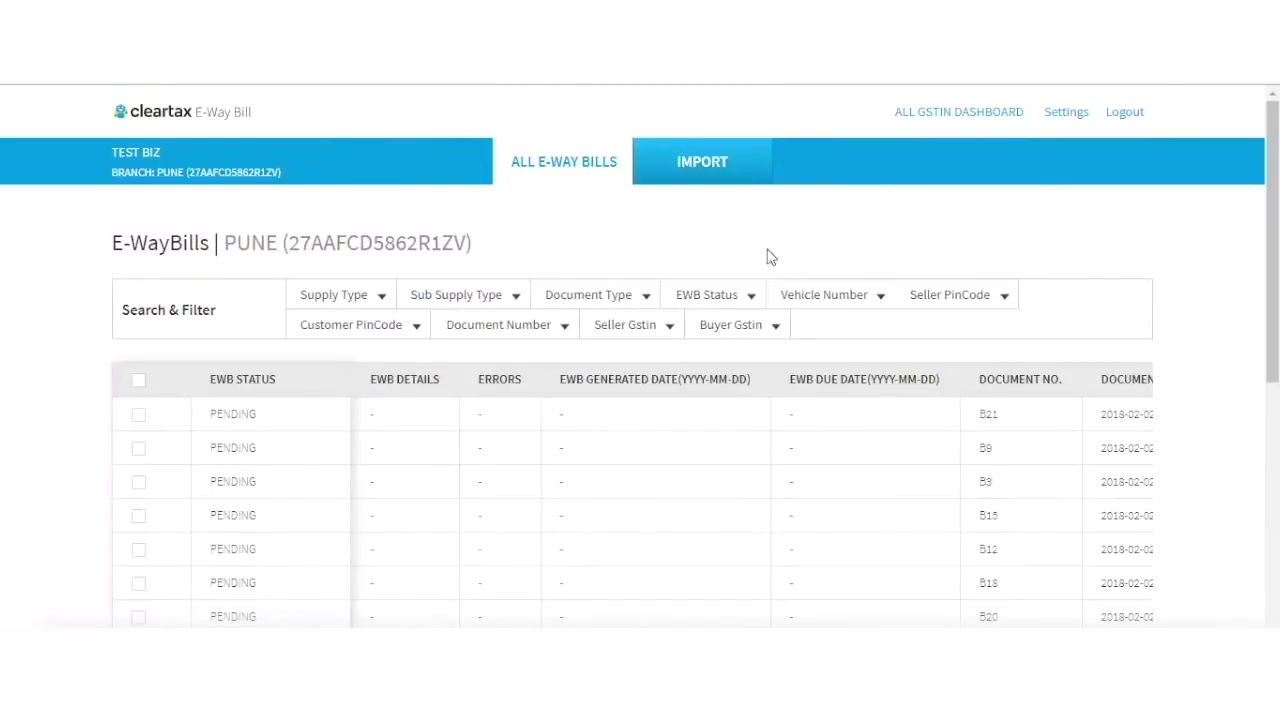
{"action": "scroll", "coordinate": [53, 369], "scroll_direction": "down", "scroll_amount": 6}
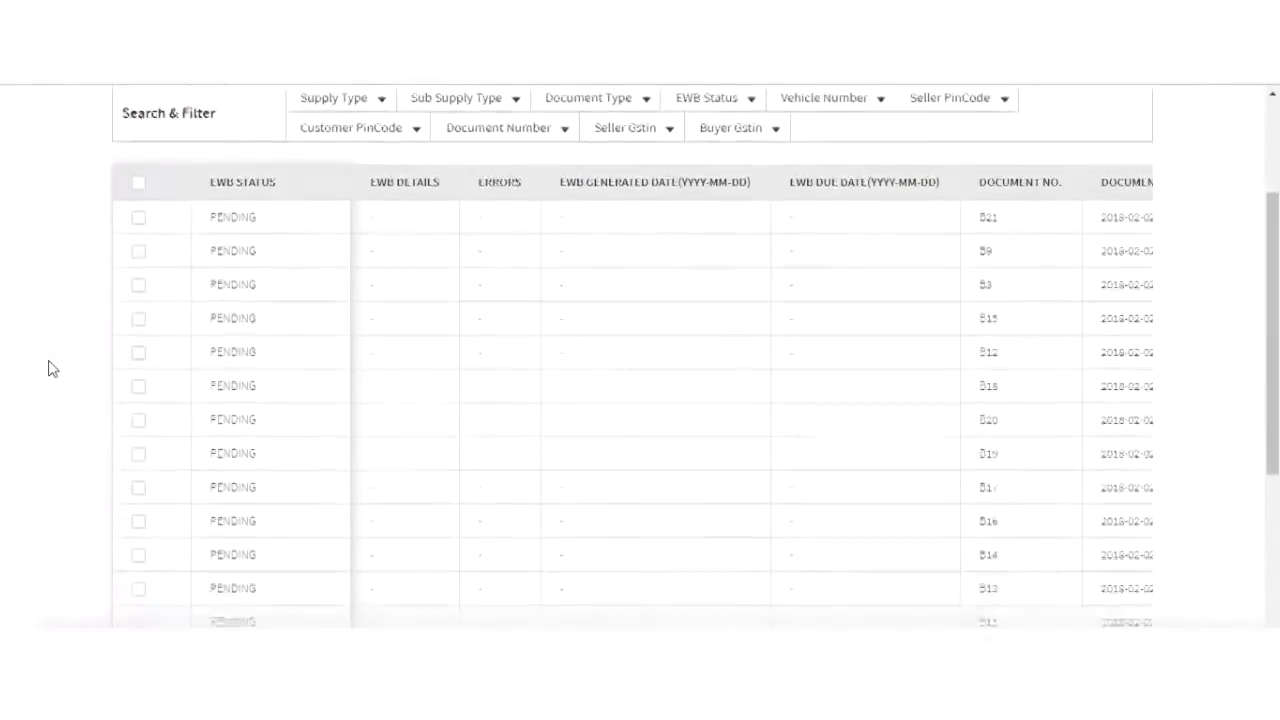
{"action": "scroll", "coordinate": [53, 369], "scroll_direction": "up", "scroll_amount": 6}
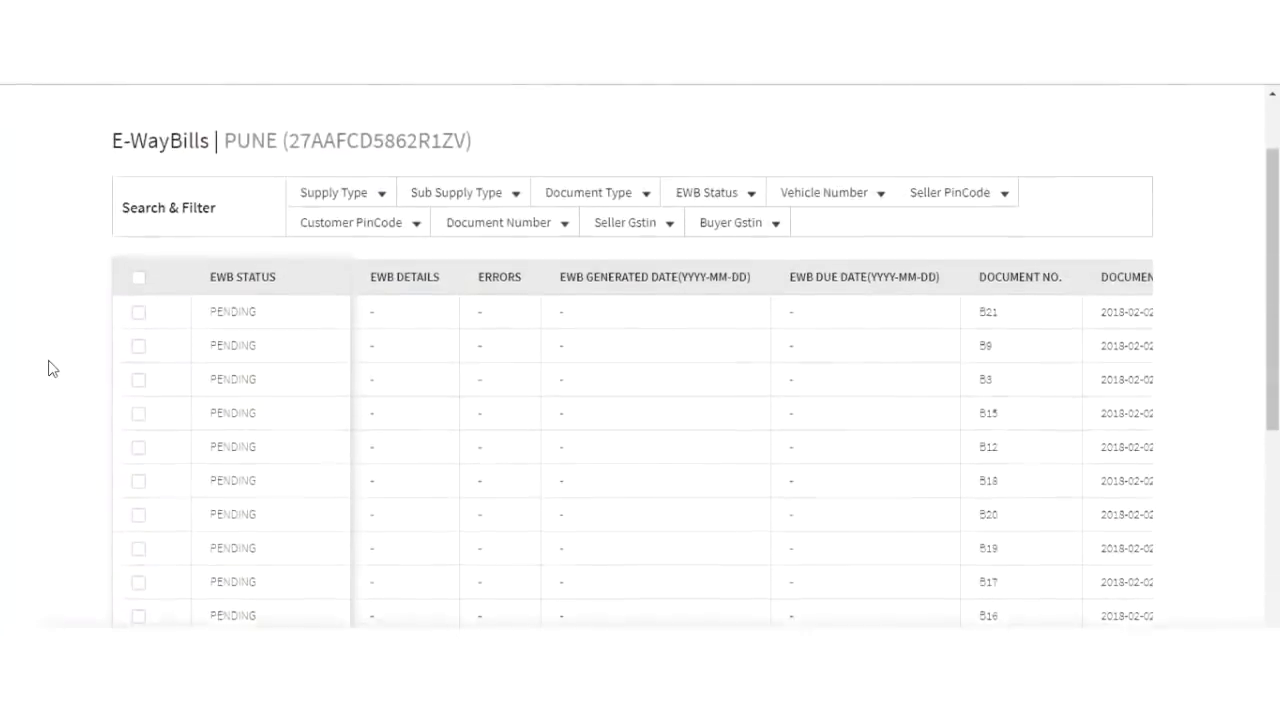
{"action": "scroll", "coordinate": [570, 488], "scroll_direction": "right", "scroll_amount": 2}
{"action": "scroll", "coordinate": [570, 488], "scroll_direction": "right", "scroll_amount": 5}
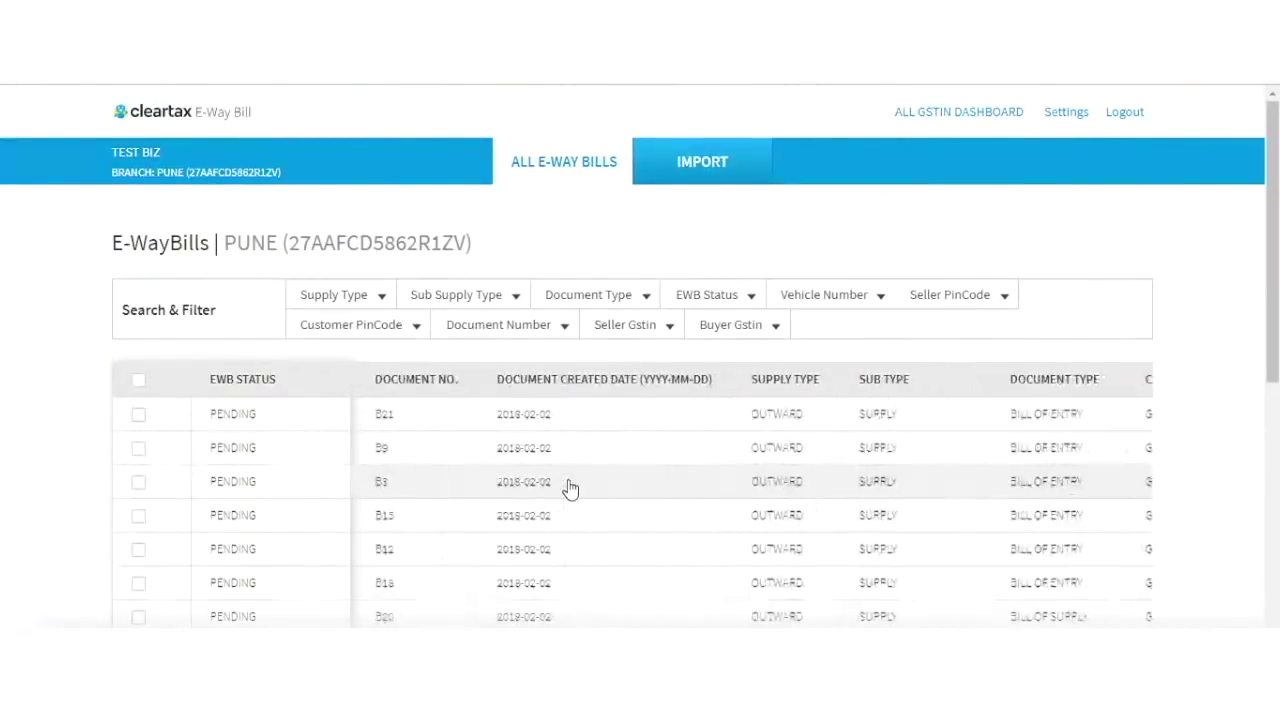
{"action": "scroll", "coordinate": [570, 488], "scroll_direction": "right", "scroll_amount": 3}
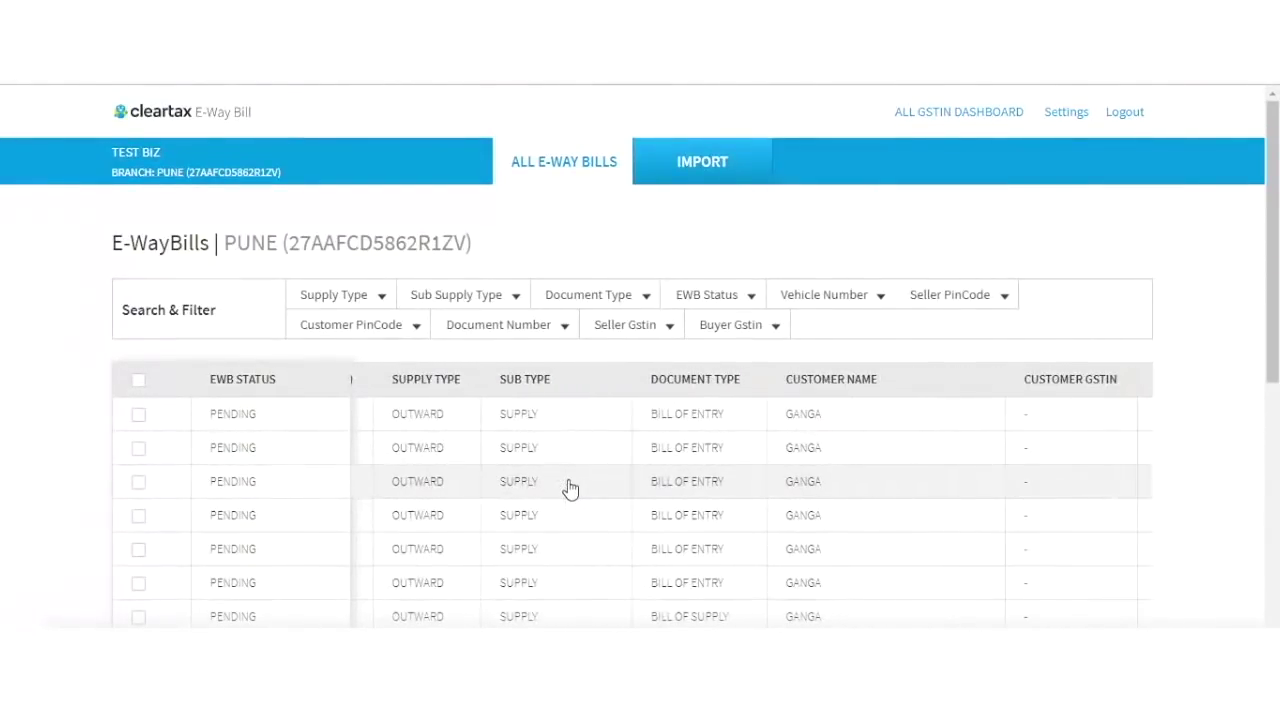
{"action": "scroll", "coordinate": [570, 488], "scroll_direction": "down", "scroll_amount": 2}
{"action": "scroll", "coordinate": [570, 488], "scroll_direction": "right", "scroll_amount": 10}
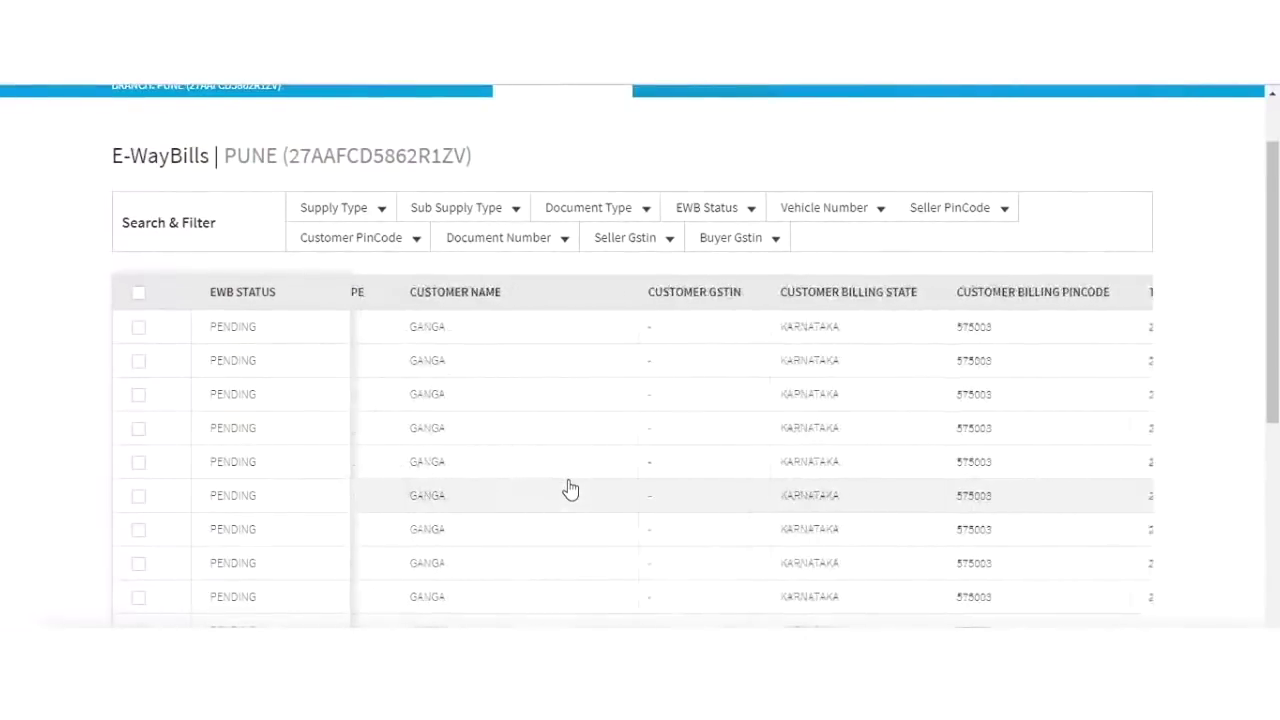
{"action": "scroll", "coordinate": [570, 488], "scroll_direction": "right", "scroll_amount": 15}
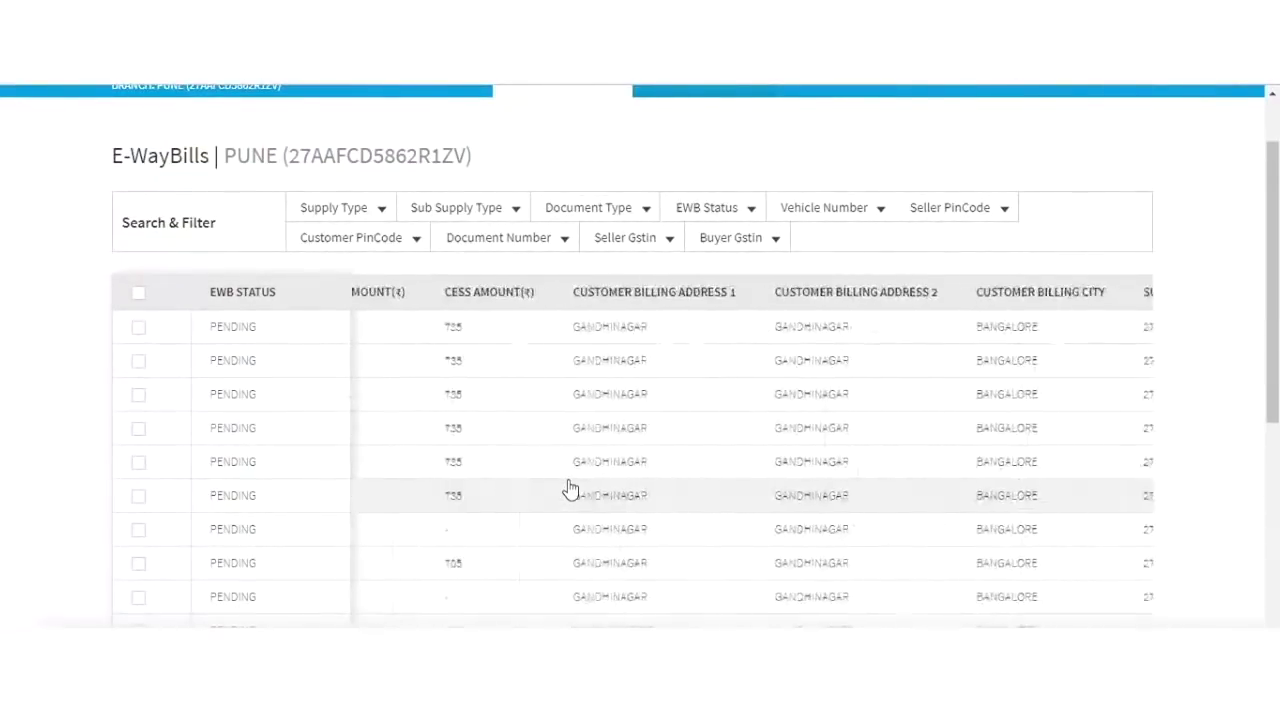
{"action": "scroll", "coordinate": [570, 488], "scroll_direction": "right", "scroll_amount": 12}
{"action": "scroll", "coordinate": [570, 488], "scroll_direction": "left", "scroll_amount": 15}
{"action": "scroll", "coordinate": [570, 488], "scroll_direction": "right", "scroll_amount": 15}
{"action": "scroll", "coordinate": [570, 488], "scroll_direction": "right", "scroll_amount": 6}
{"action": "scroll", "coordinate": [570, 488], "scroll_direction": "down", "scroll_amount": 5}
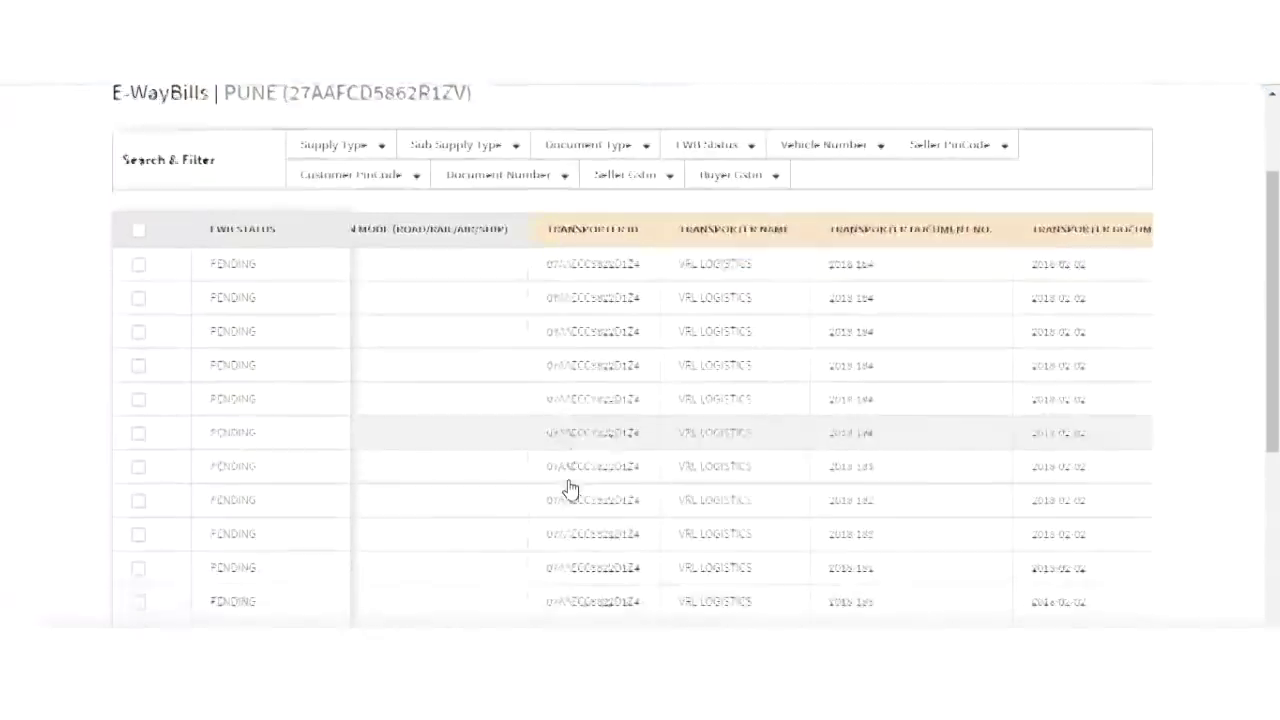
{"action": "scroll", "coordinate": [570, 488], "scroll_direction": "down", "scroll_amount": 3}
{"action": "scroll", "coordinate": [570, 488], "scroll_direction": "left", "scroll_amount": 5}
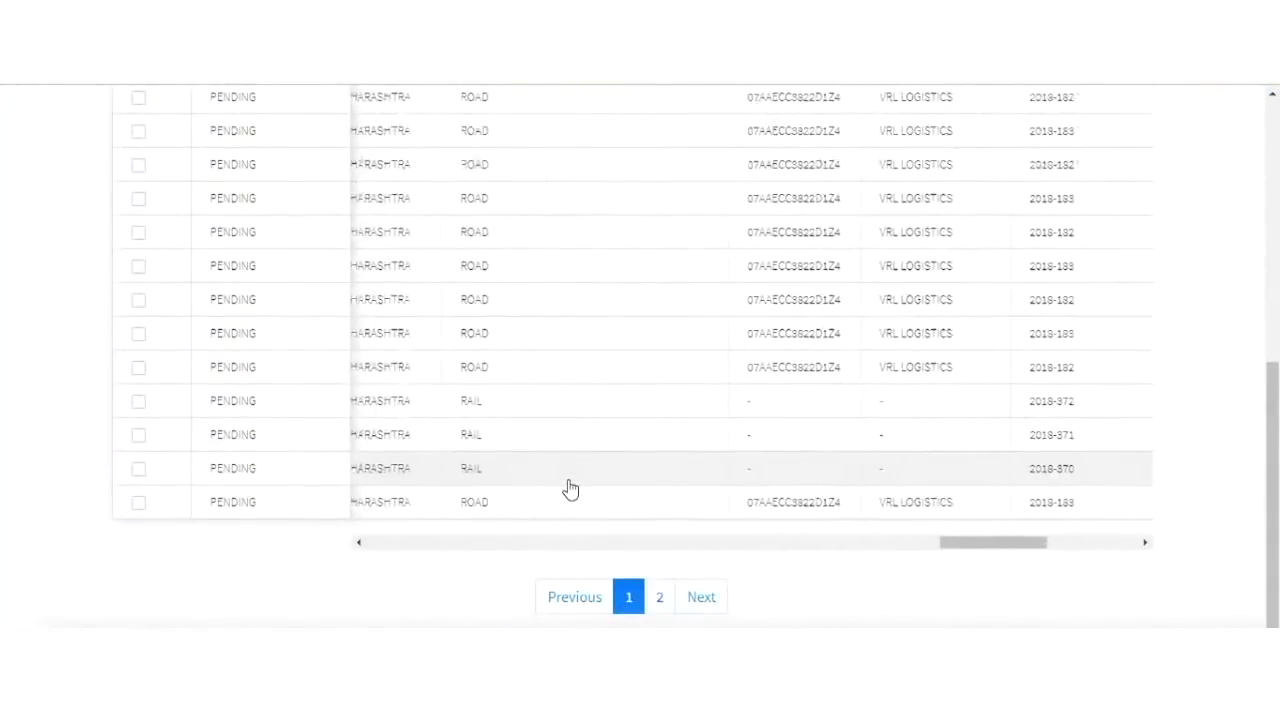
{"action": "scroll", "coordinate": [570, 488], "scroll_direction": "right", "scroll_amount": 3}
{"action": "scroll", "coordinate": [570, 488], "scroll_direction": "up", "scroll_amount": 1}
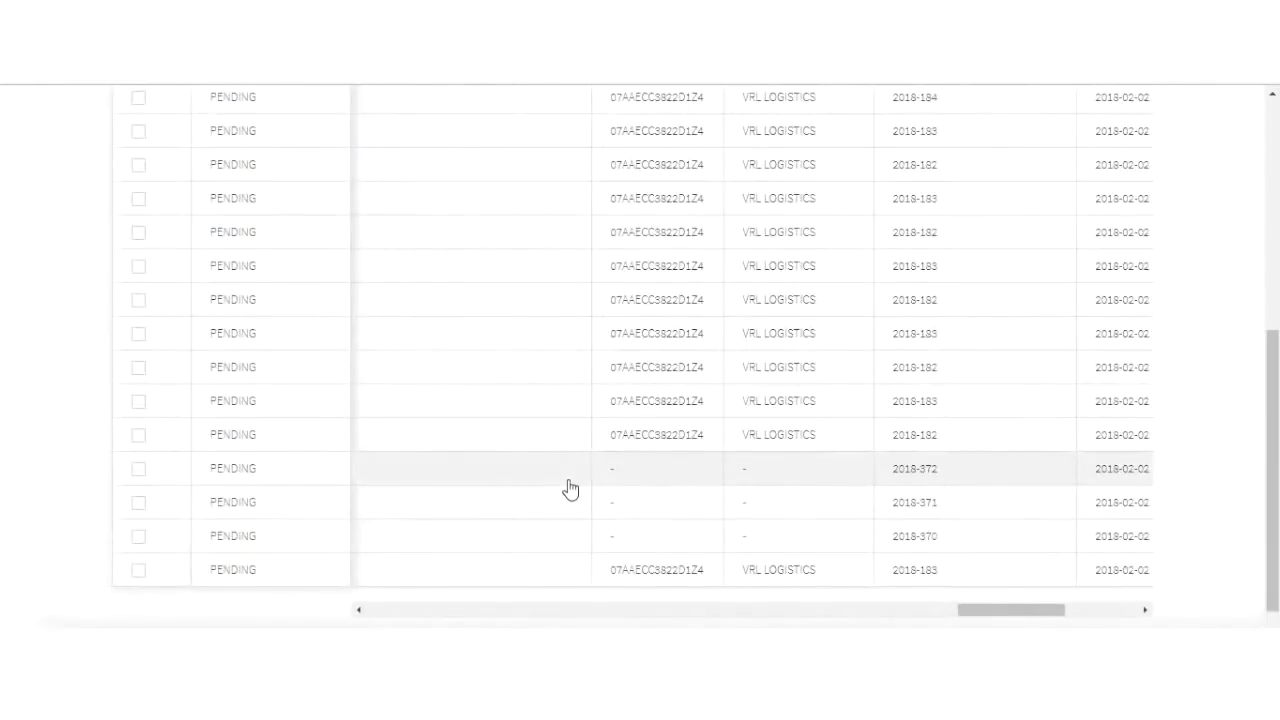
{"action": "scroll", "coordinate": [570, 488], "scroll_direction": "right", "scroll_amount": 2}
{"action": "scroll", "coordinate": [570, 488], "scroll_direction": "left", "scroll_amount": 6}
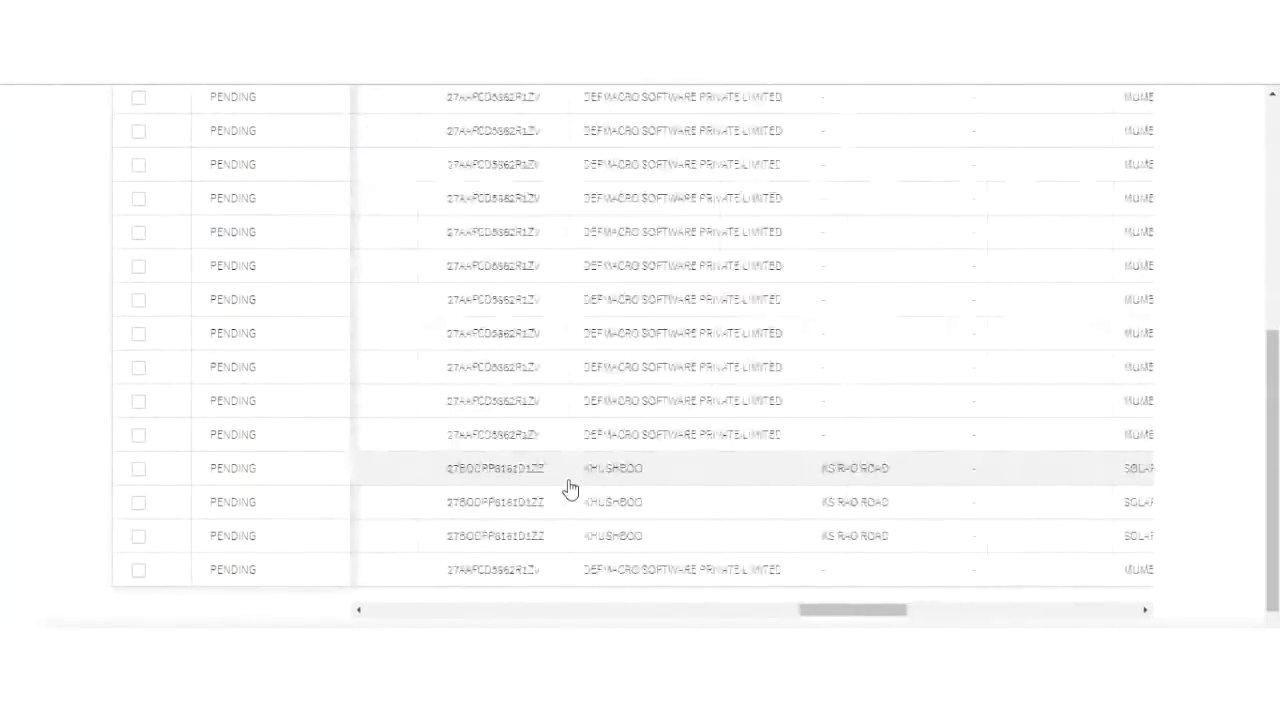
{"action": "scroll", "coordinate": [570, 488], "scroll_direction": "left", "scroll_amount": 5}
{"action": "scroll", "coordinate": [570, 488], "scroll_direction": "up", "scroll_amount": 5}
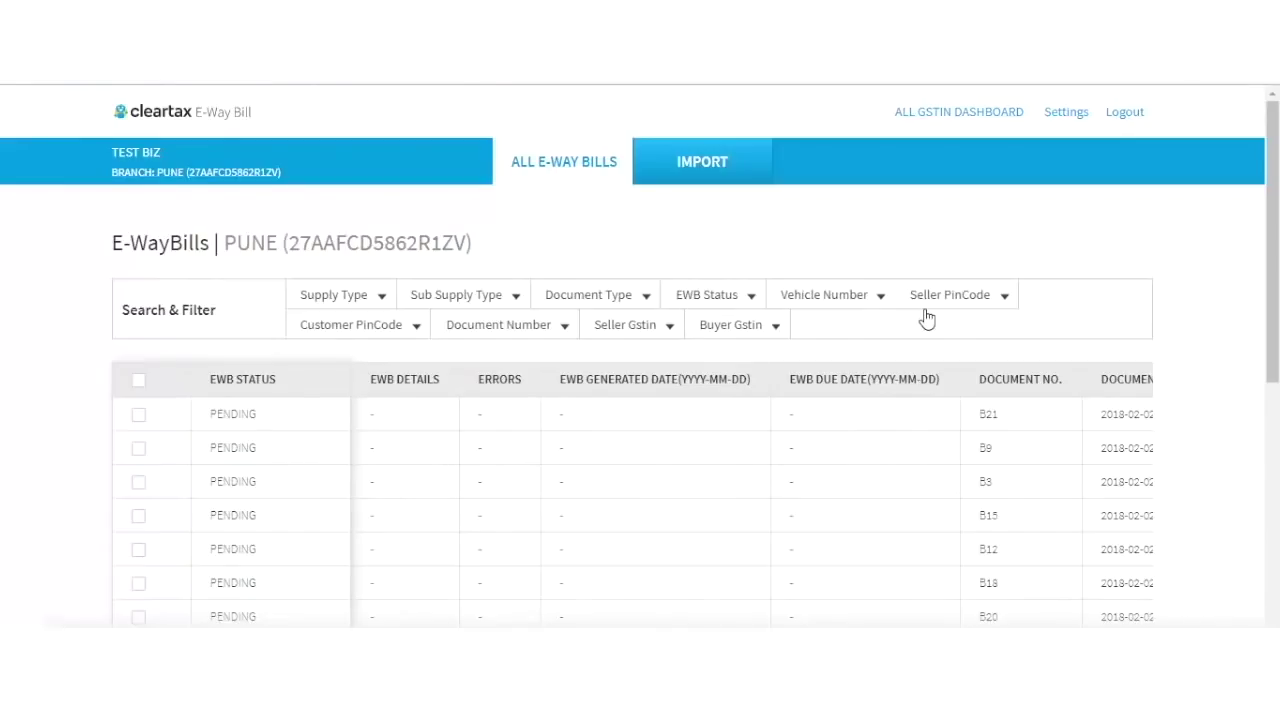
Filter the PUNE list by Document Type BILL OF ENTRY so a BOE chip appears.
{"action": "left_click", "coordinate": [513, 298]}
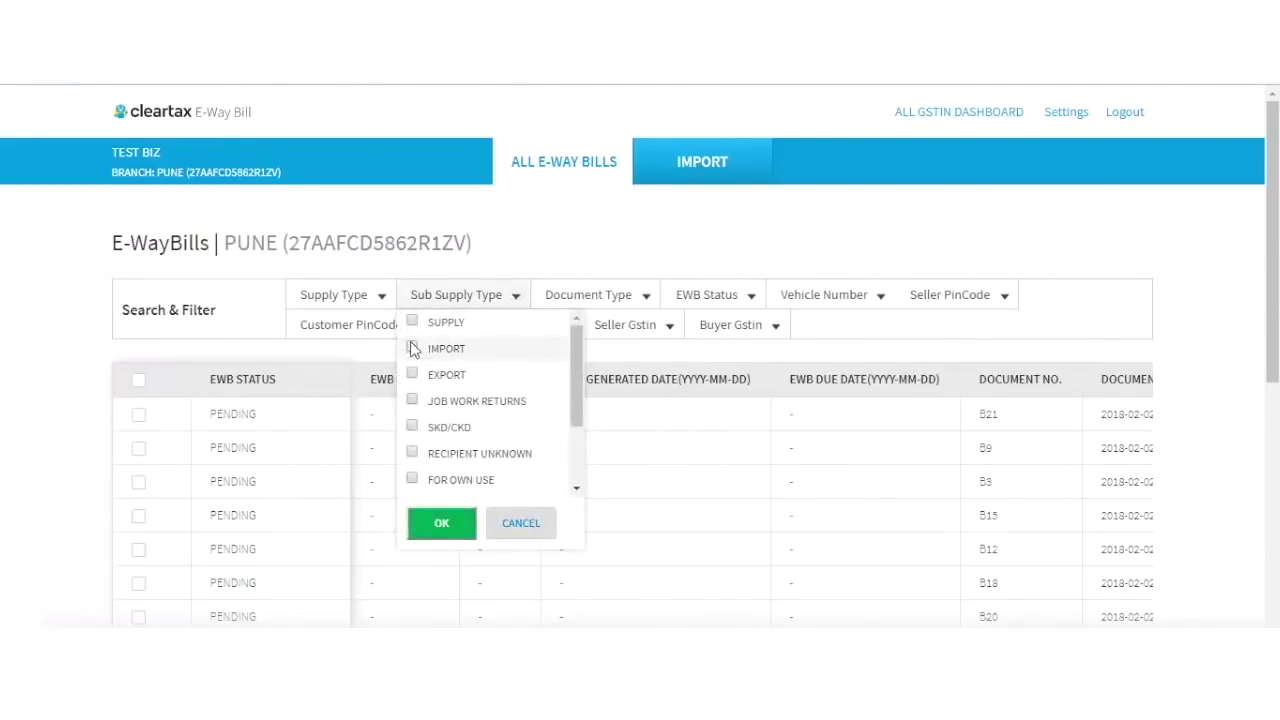
{"action": "left_click", "coordinate": [736, 597]}
{"action": "scroll", "coordinate": [736, 597], "scroll_direction": "right", "scroll_amount": 10}
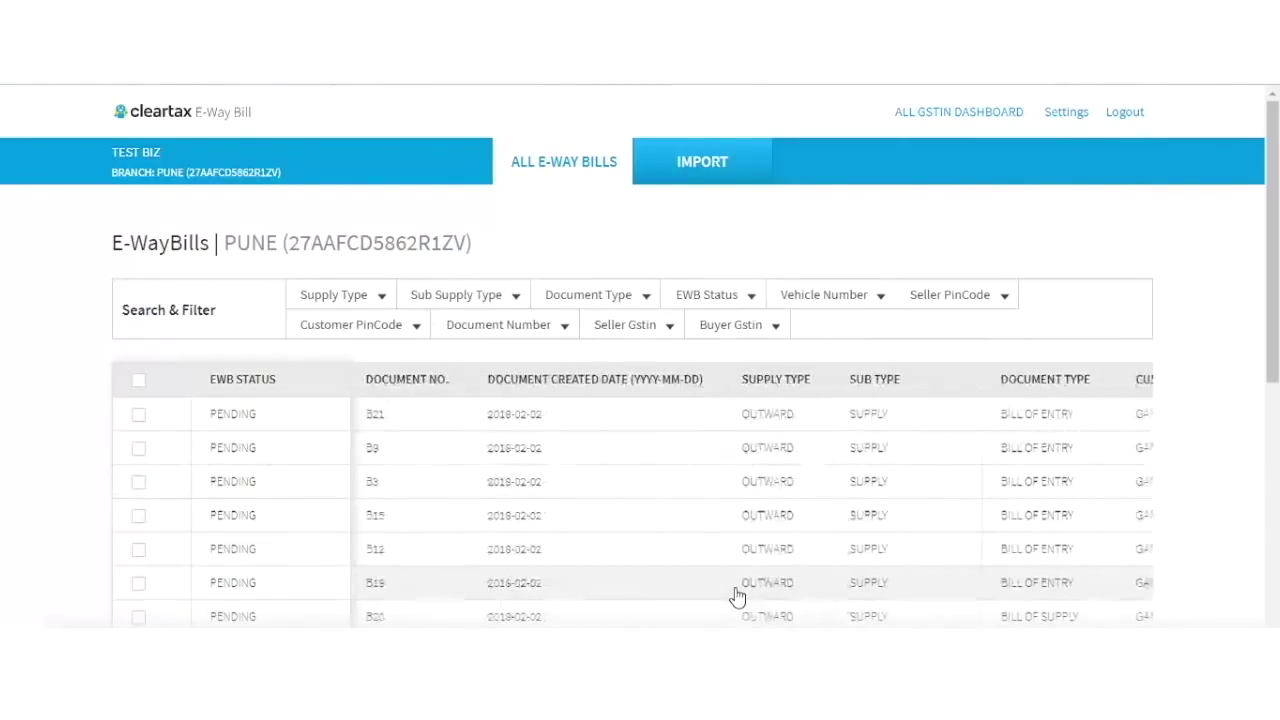
{"action": "scroll", "coordinate": [736, 597], "scroll_direction": "right", "scroll_amount": 5}
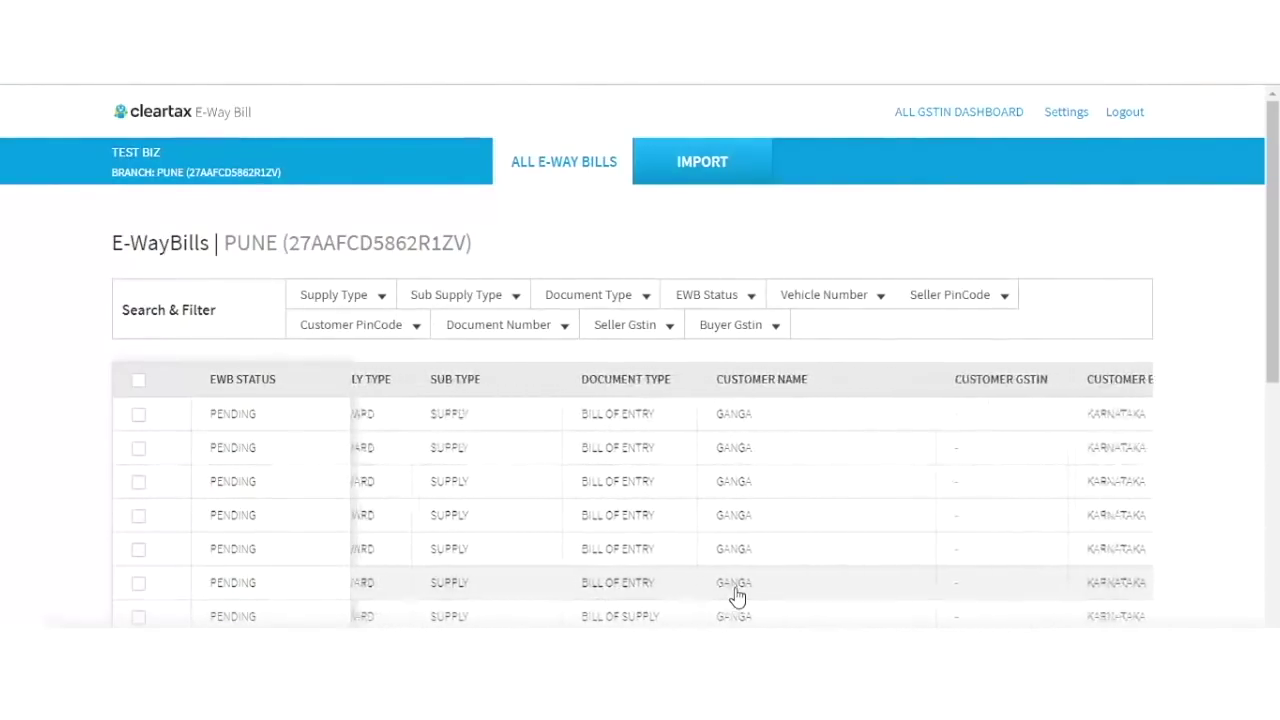
{"action": "left_click", "coordinate": [507, 305]}
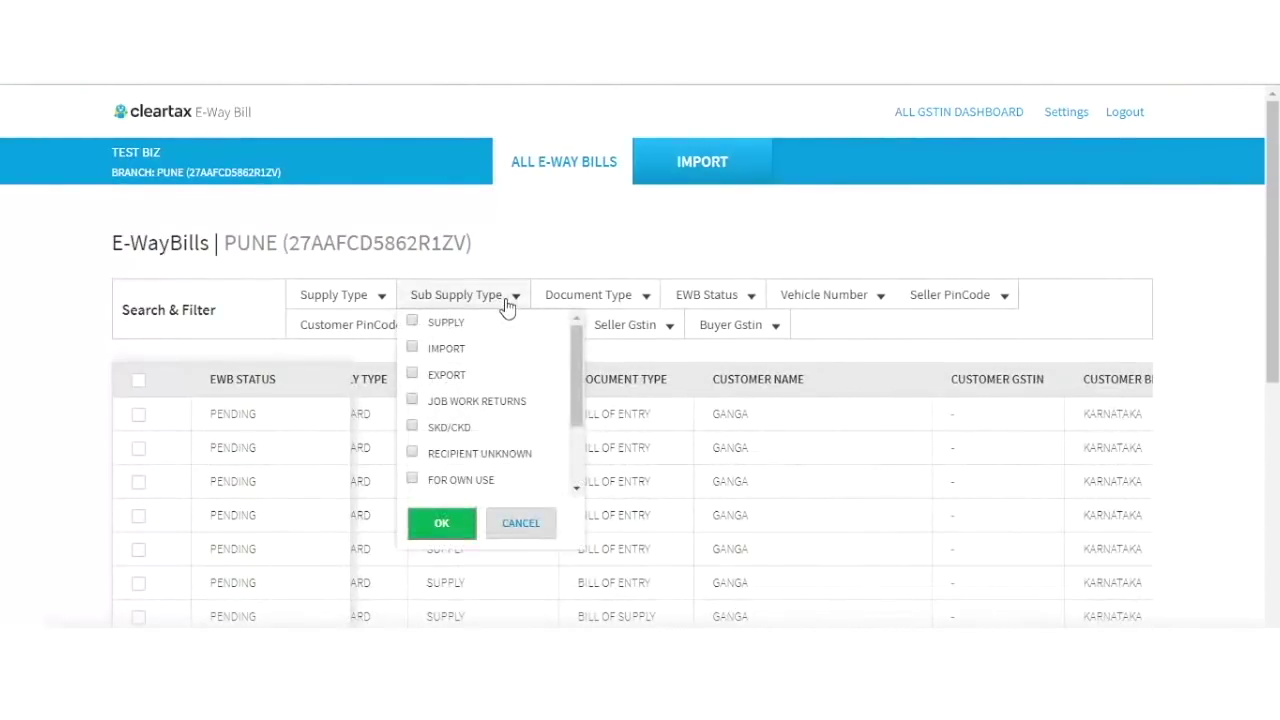
{"action": "left_click", "coordinate": [600, 305]}
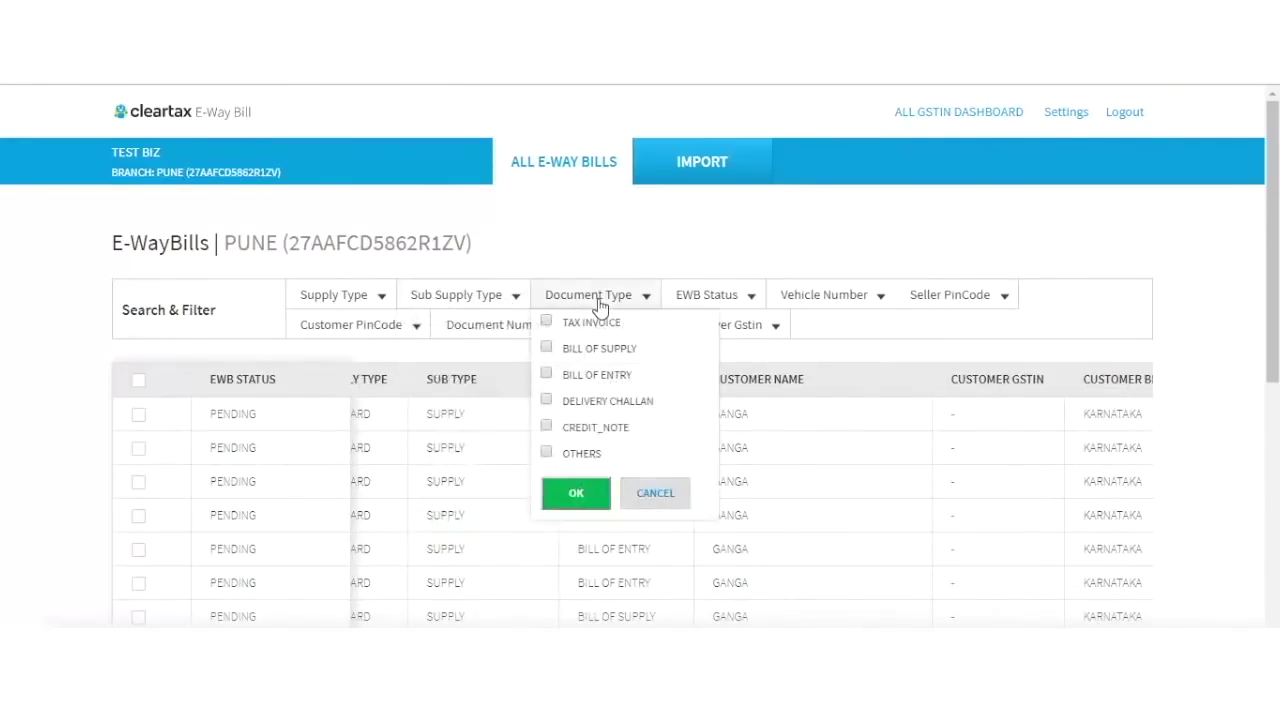
{"action": "left_click", "coordinate": [547, 374]}
{"action": "left_click", "coordinate": [572, 494]}
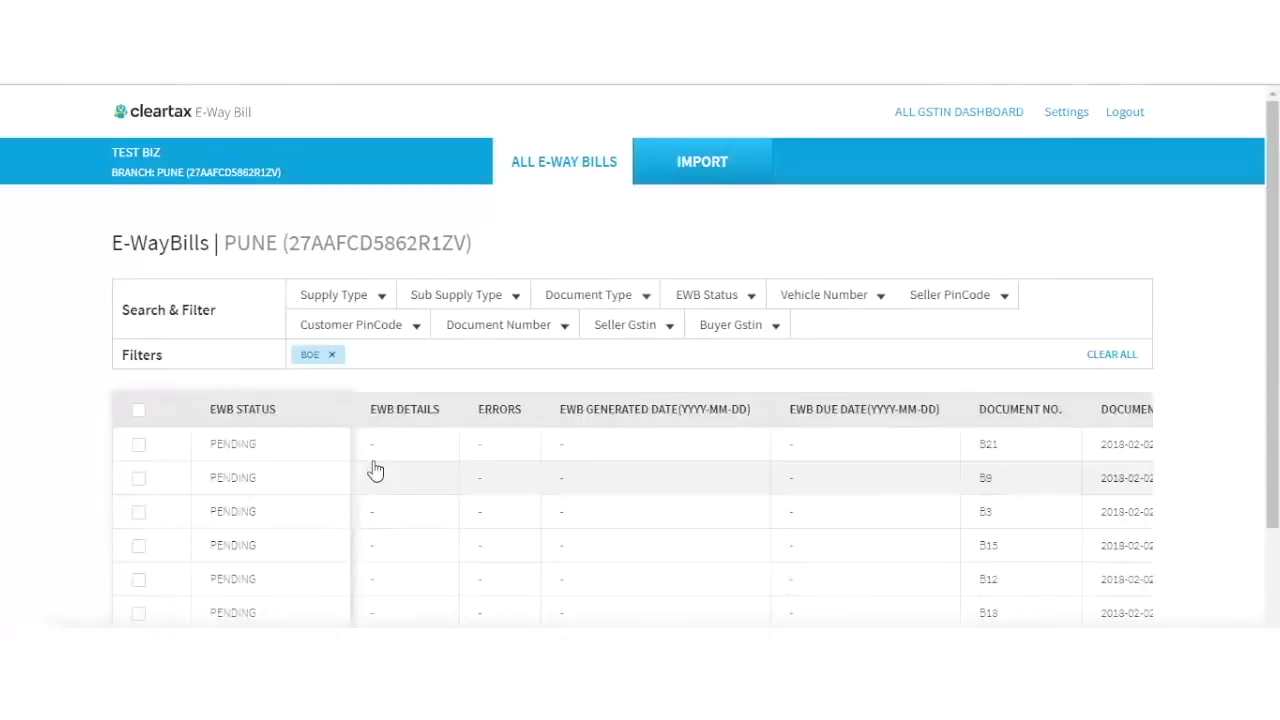
Tick the header checkbox to select every bill in the list.
{"action": "scroll", "coordinate": [375, 470], "scroll_direction": "down", "scroll_amount": 2}
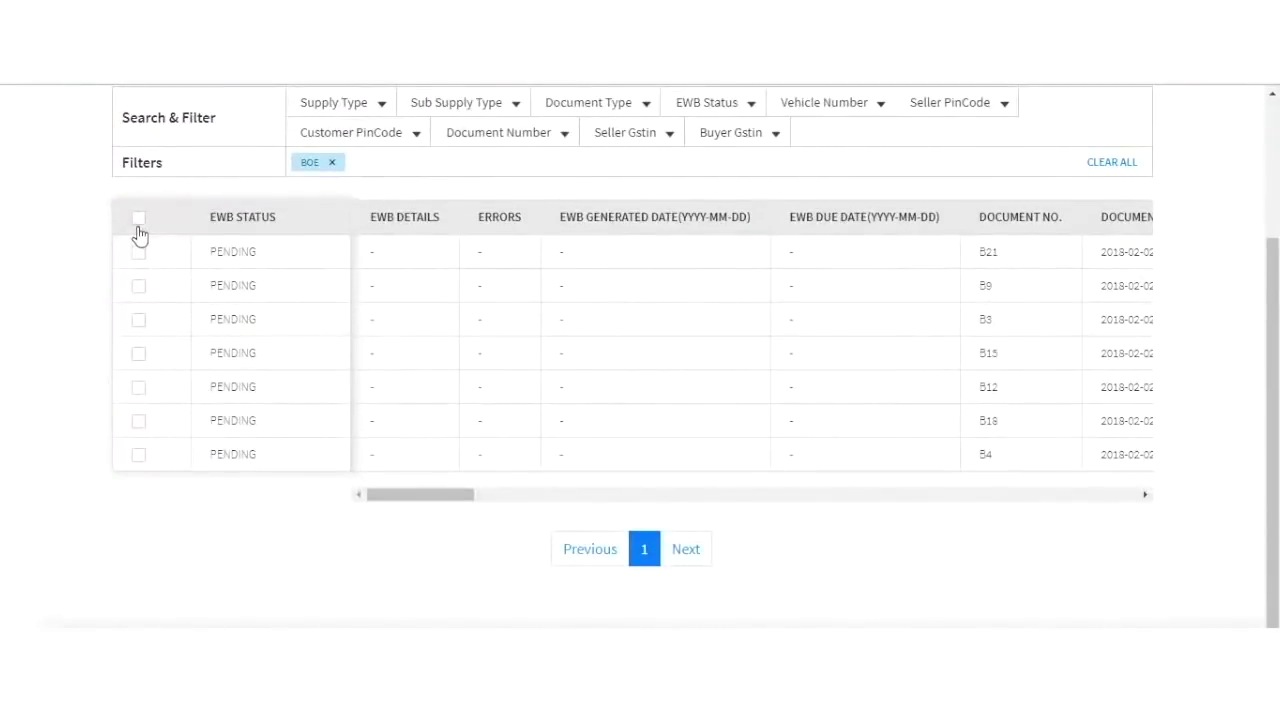
{"action": "left_click", "coordinate": [138, 219]}
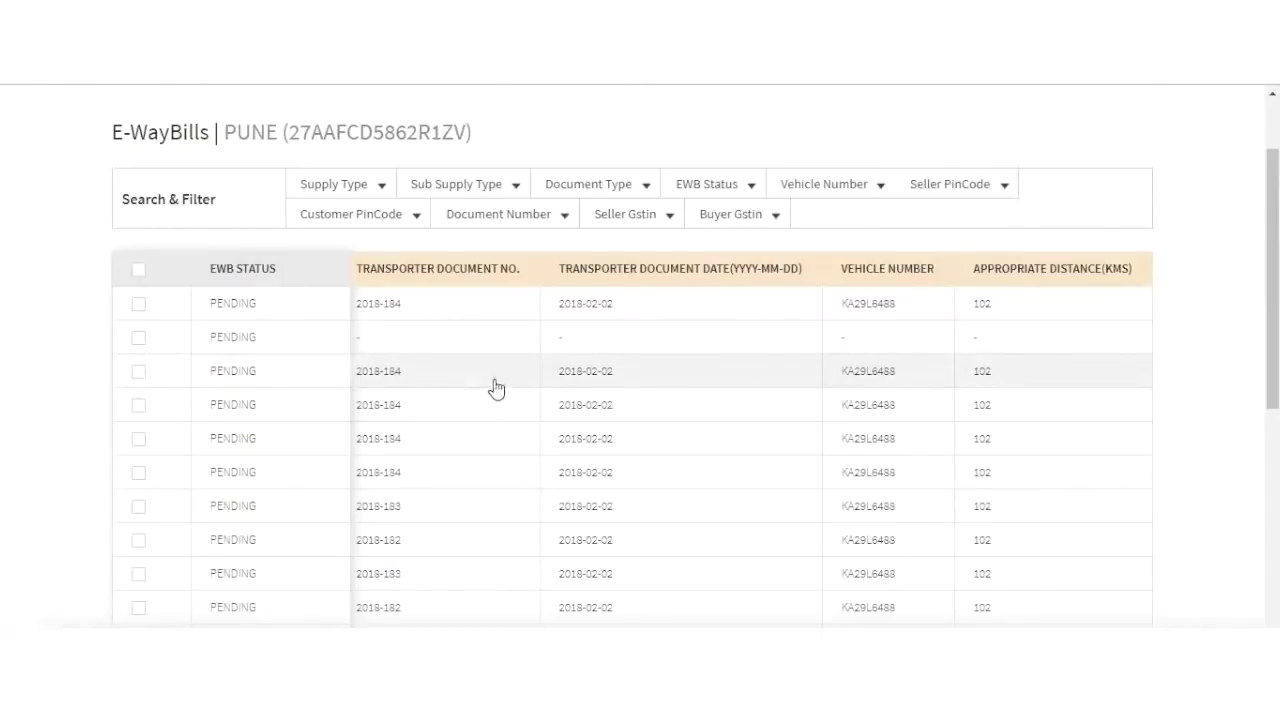
{"action": "scroll", "coordinate": [495, 387], "scroll_direction": "left", "scroll_amount": 5}
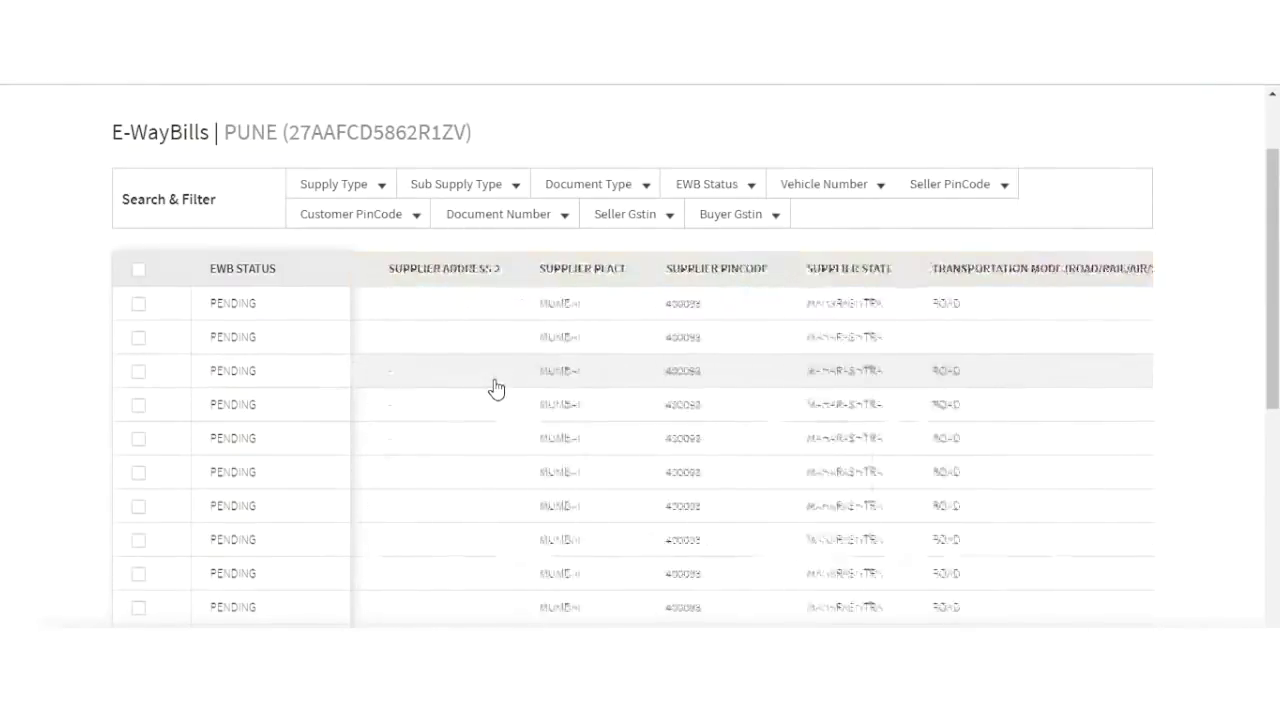
{"action": "scroll", "coordinate": [495, 387], "scroll_direction": "left", "scroll_amount": 5}
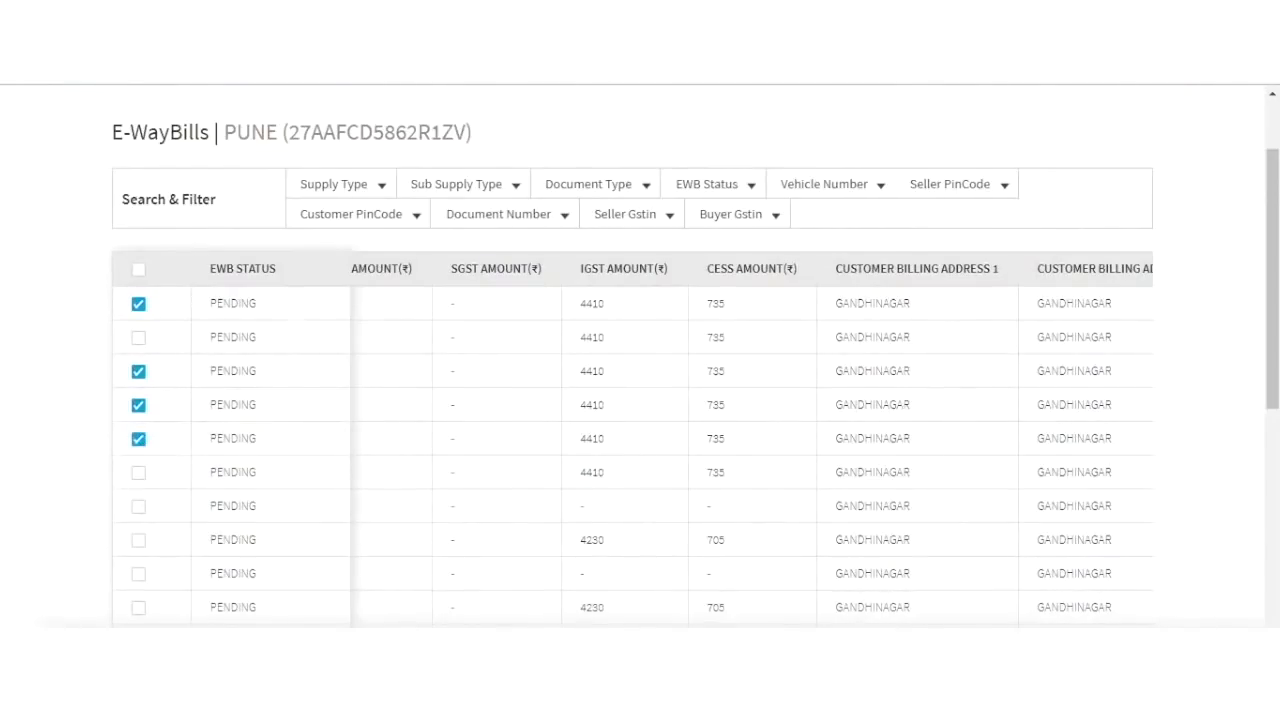
Start bulk transport details for the selected bills with transporter FAST TRANSPORTS and its saved ID.
{"action": "left_click", "coordinate": [534, 600]}
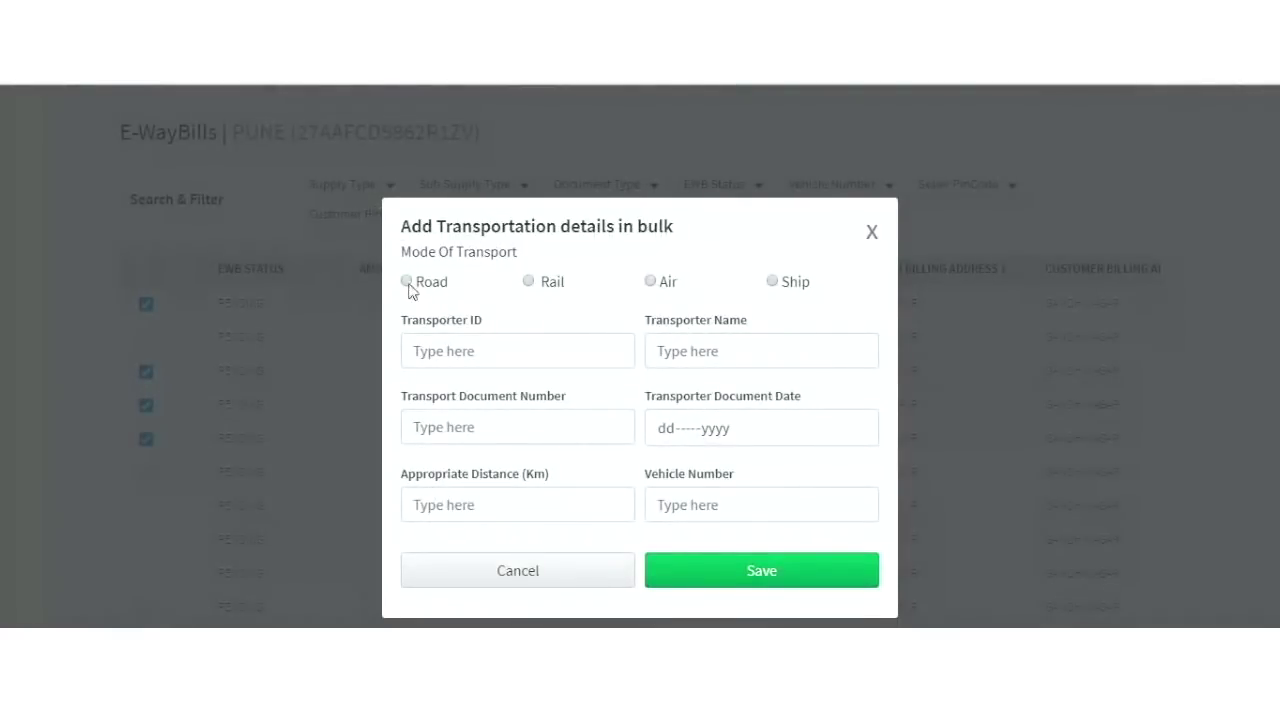
{"action": "left_click", "coordinate": [461, 357]}
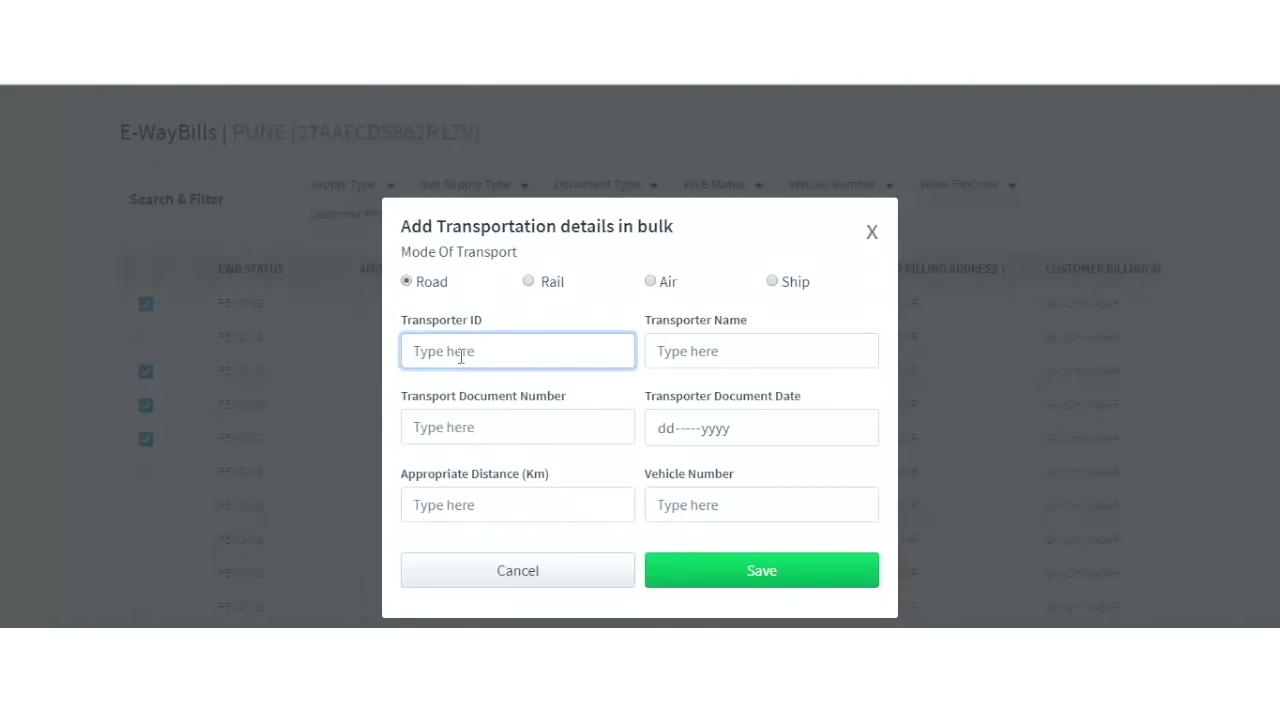
{"action": "left_click", "coordinate": [660, 354]}
{"action": "type", "text": "FA"}
{"action": "left_click", "coordinate": [698, 404]}
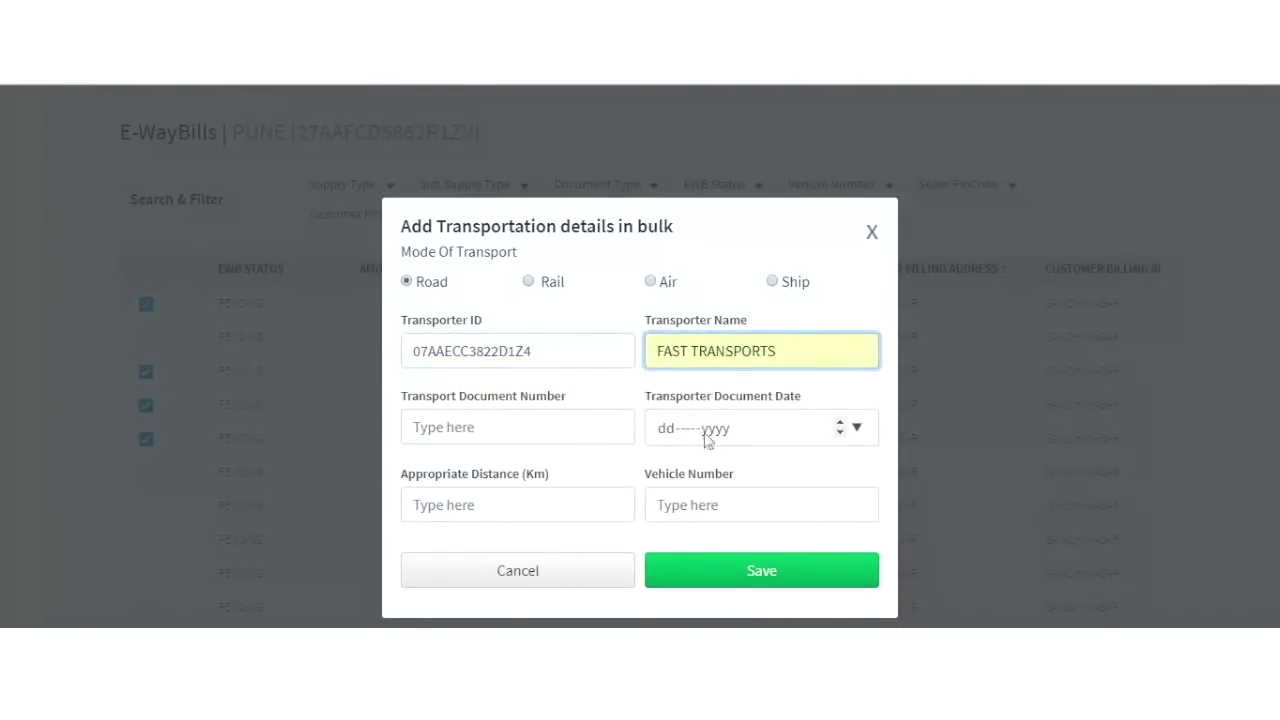
Set document date 16-Feb-2018 and distance 123 km, then save and close the form.
{"action": "left_click", "coordinate": [858, 430]}
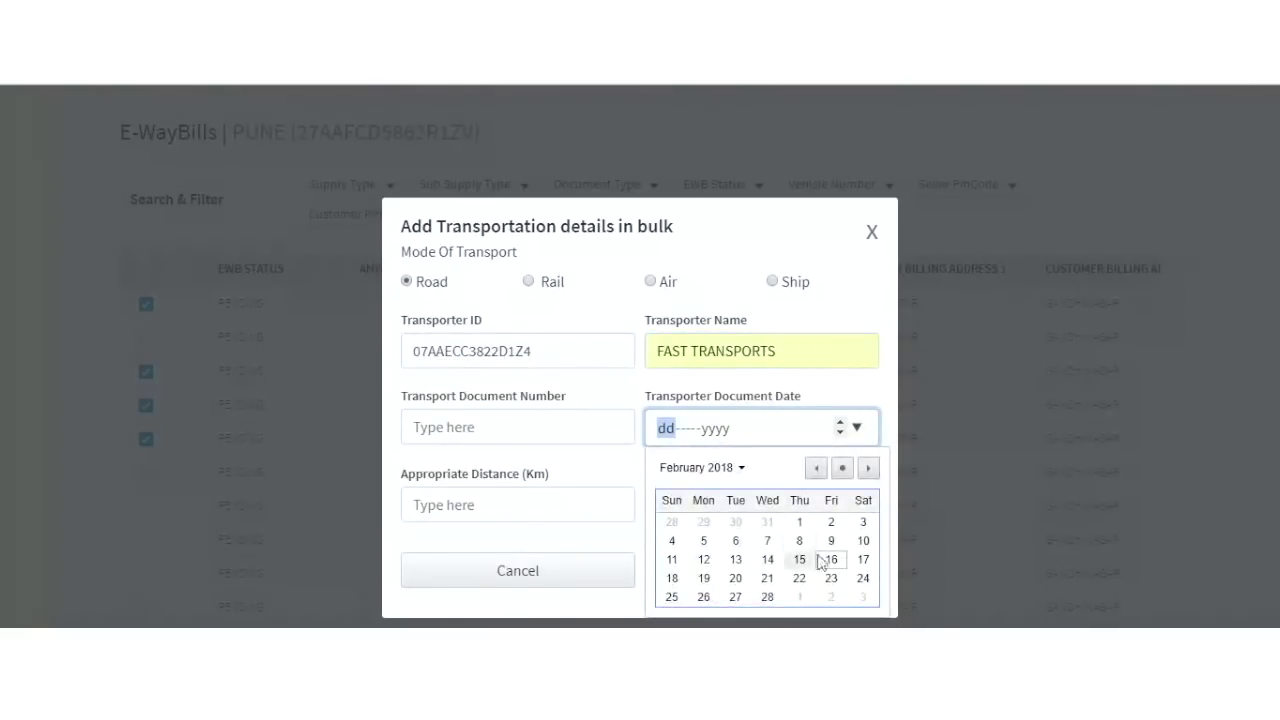
{"action": "left_click", "coordinate": [831, 560]}
{"action": "left_click", "coordinate": [586, 506]}
{"action": "type", "text": "1"}
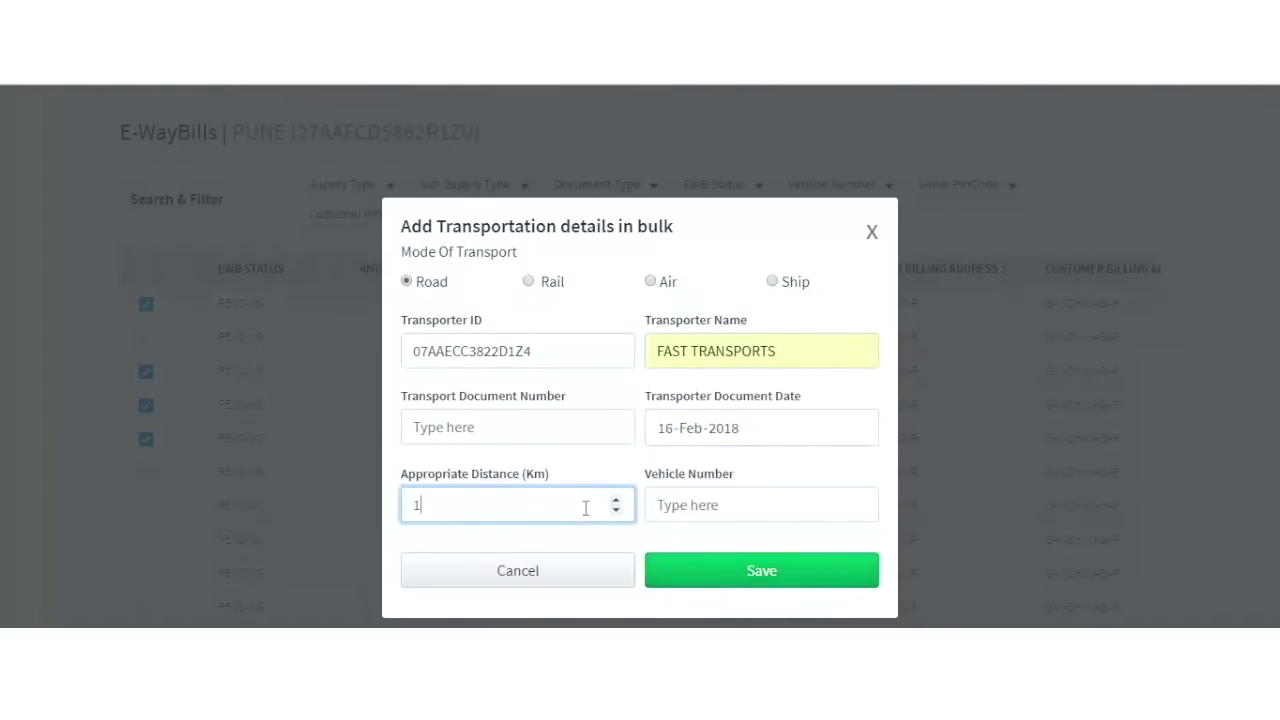
{"action": "type", "text": "23"}
{"action": "left_click", "coordinate": [730, 573]}
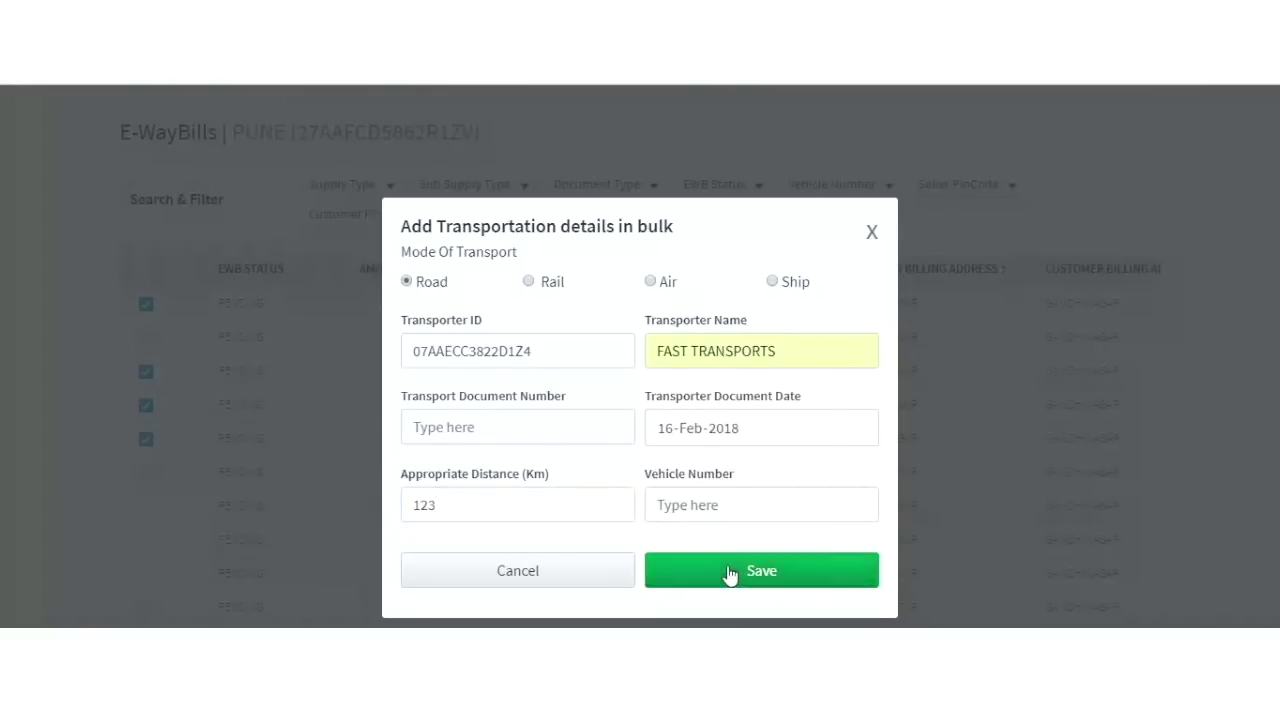
{"action": "left_click", "coordinate": [870, 234]}
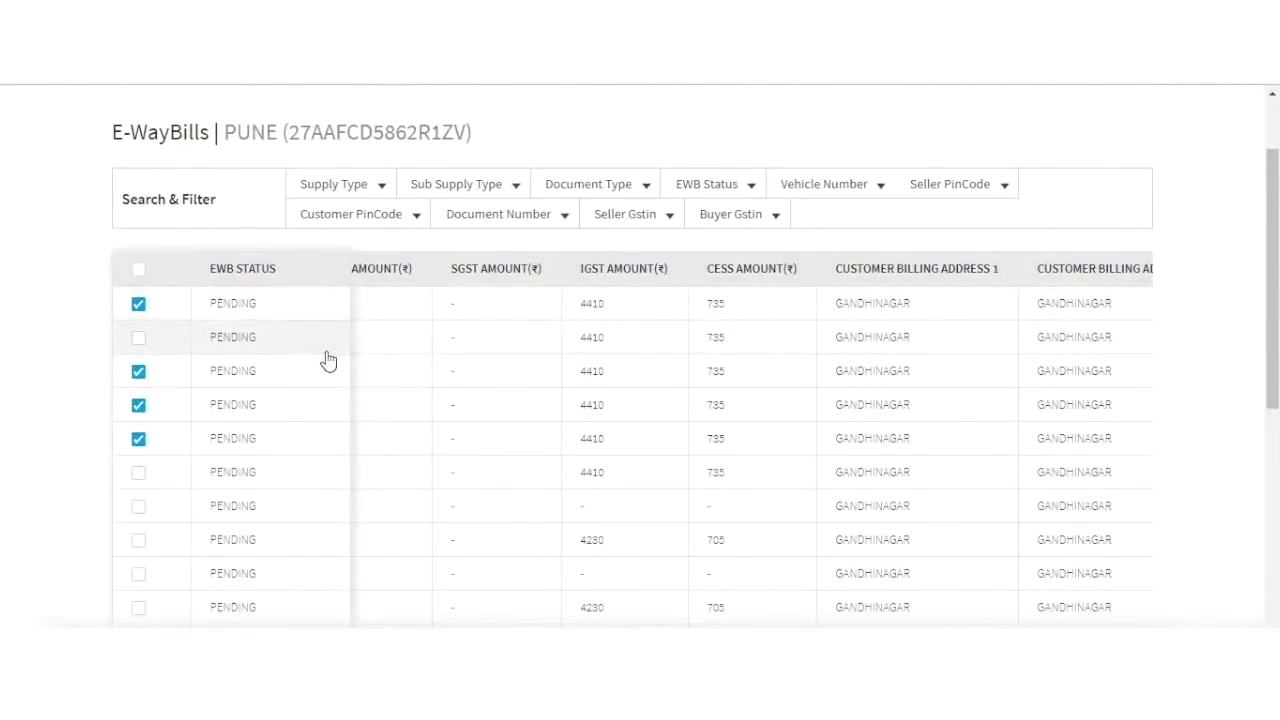
Scroll the table and check the Sub Supply Type, Document Type and EWB Status filter options.
{"action": "scroll", "coordinate": [365, 318], "scroll_direction": "right", "scroll_amount": 3}
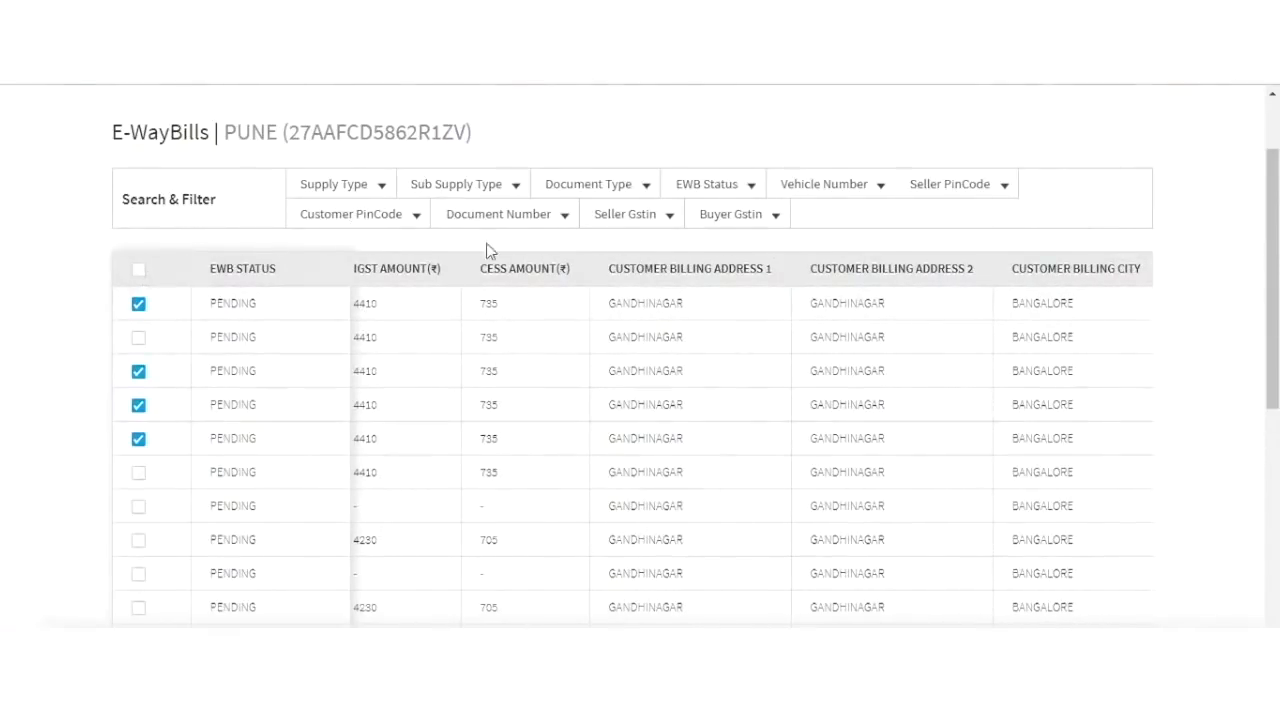
{"action": "left_click", "coordinate": [515, 192]}
{"action": "left_click", "coordinate": [645, 192]}
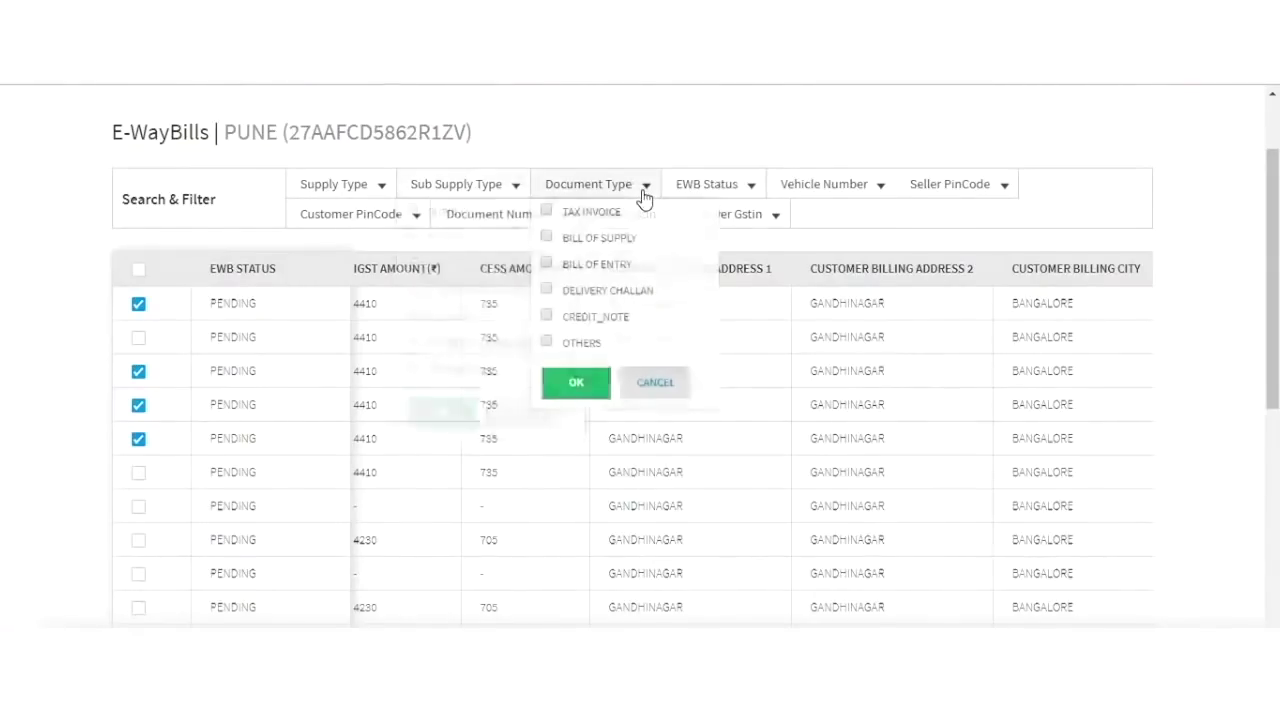
{"action": "left_click", "coordinate": [751, 190]}
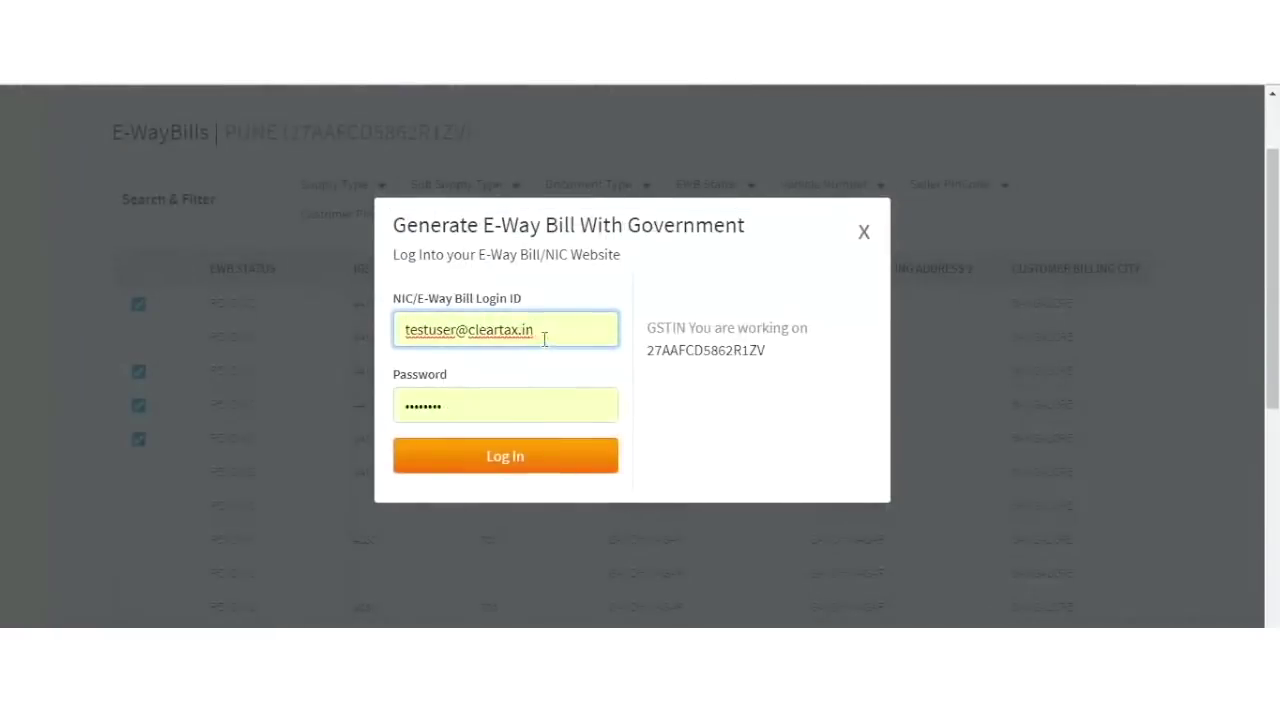
Log in to the government e-way bill portal using the saved NIC login ID.
{"action": "left_click_drag", "start_coordinate": [545, 338], "coordinate": [330, 366]}
{"action": "key", "text": "BackSpace"}
{"action": "type", "text": "DEFMAC"}
{"action": "key", "text": "BackSpace"}
{"action": "key", "text": "BackSpace"}
{"action": "key", "text": "BackSpace"}
{"action": "key", "text": "BackSpace"}
{"action": "left_click", "coordinate": [430, 359]}
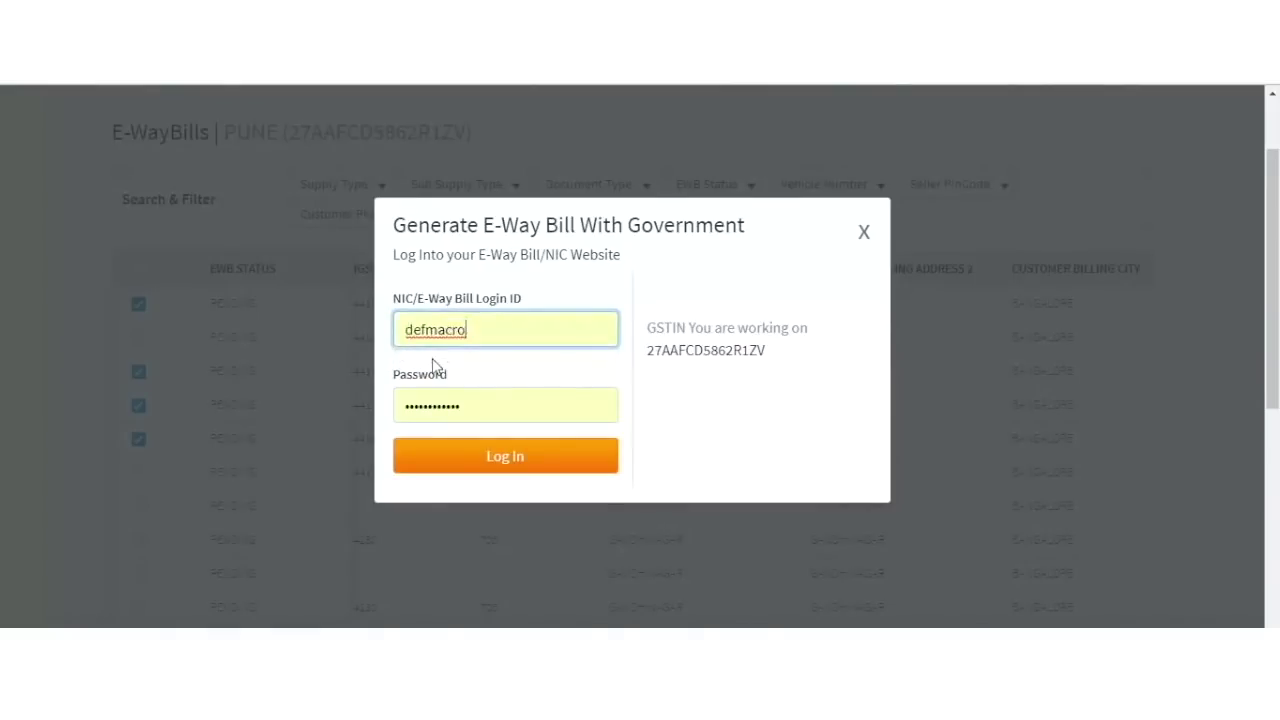
{"action": "left_click", "coordinate": [505, 458]}
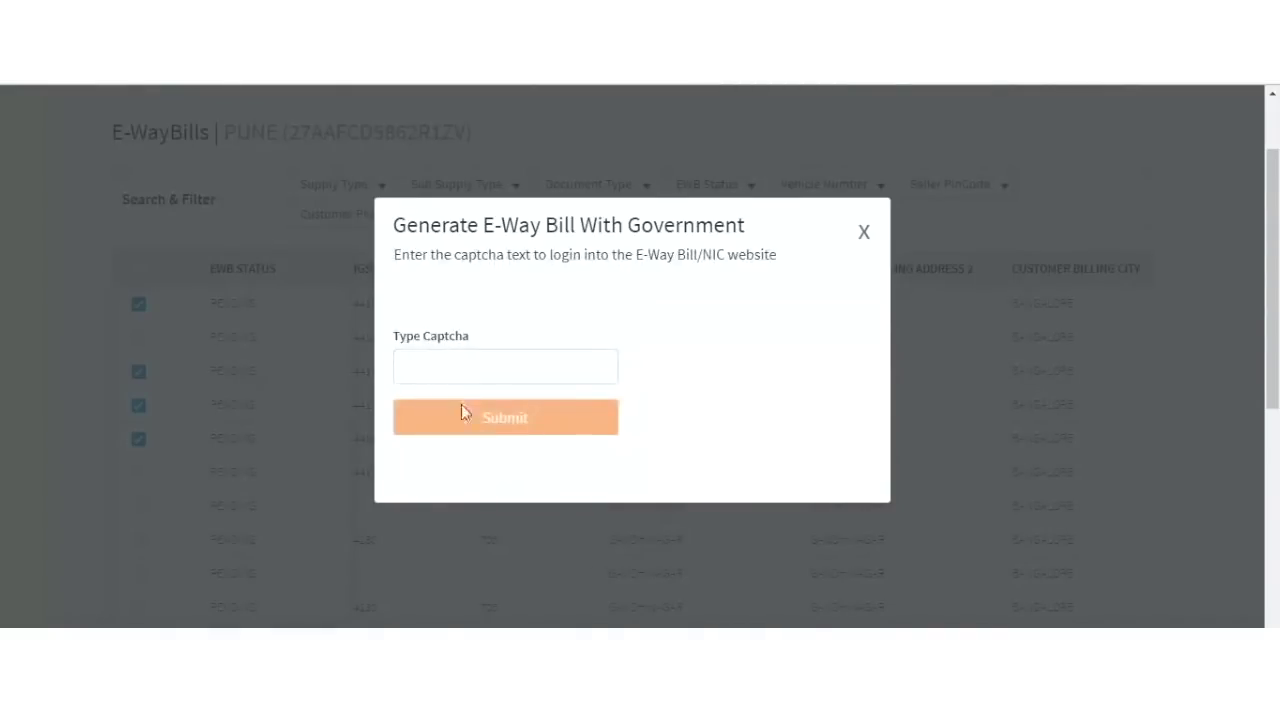
Enter the displayed captcha and submit to generate the 4 e-way bills.
{"action": "left_click", "coordinate": [446, 366]}
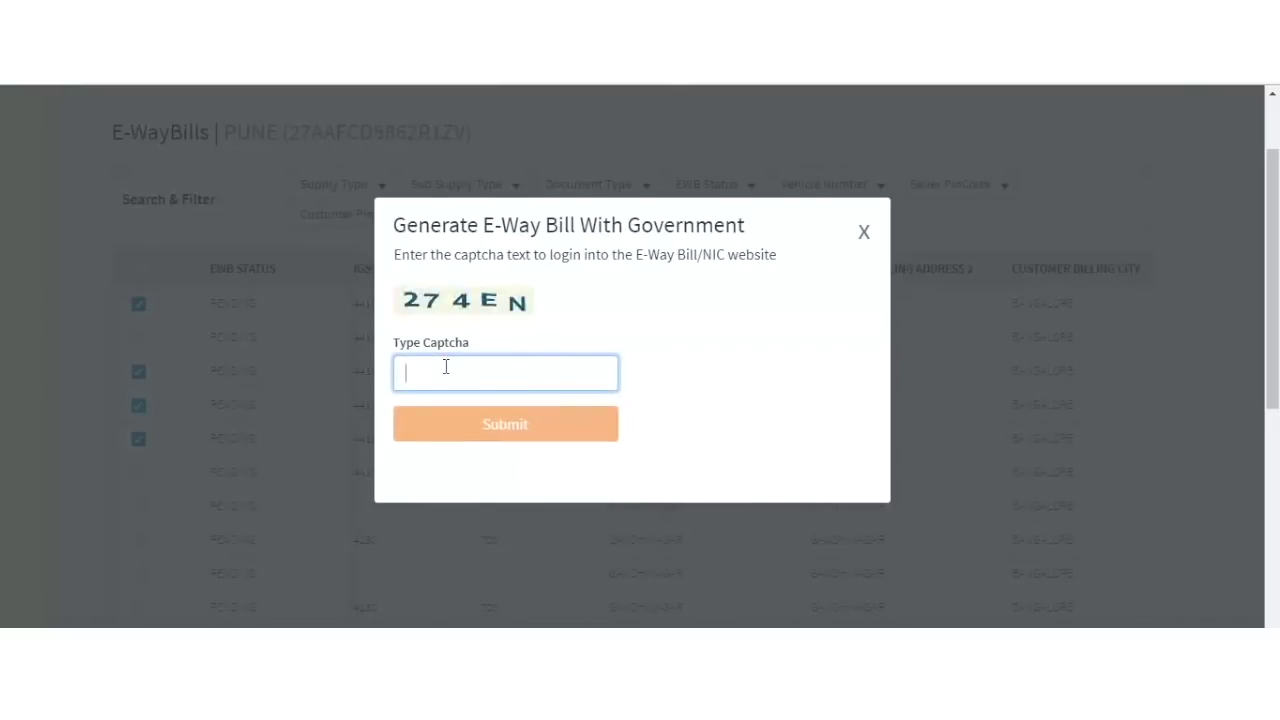
{"action": "type", "text": "274"}
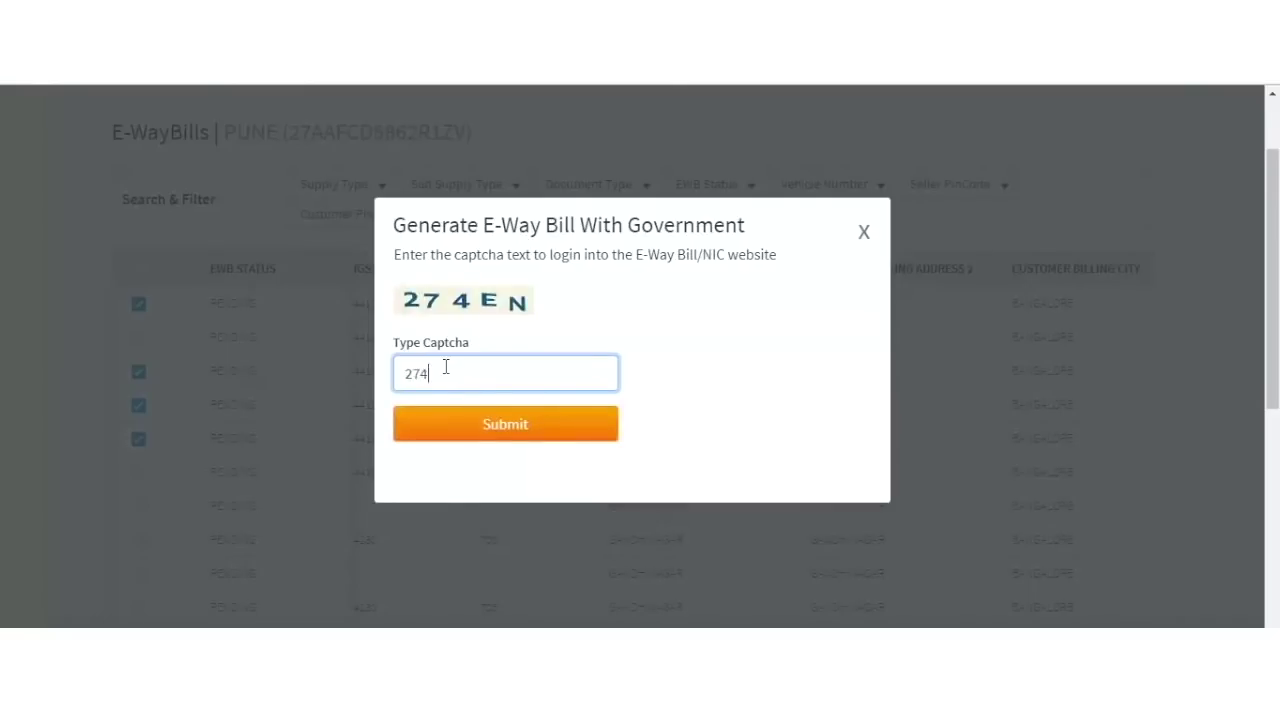
{"action": "type", "text": "EN"}
{"action": "left_click", "coordinate": [511, 436]}
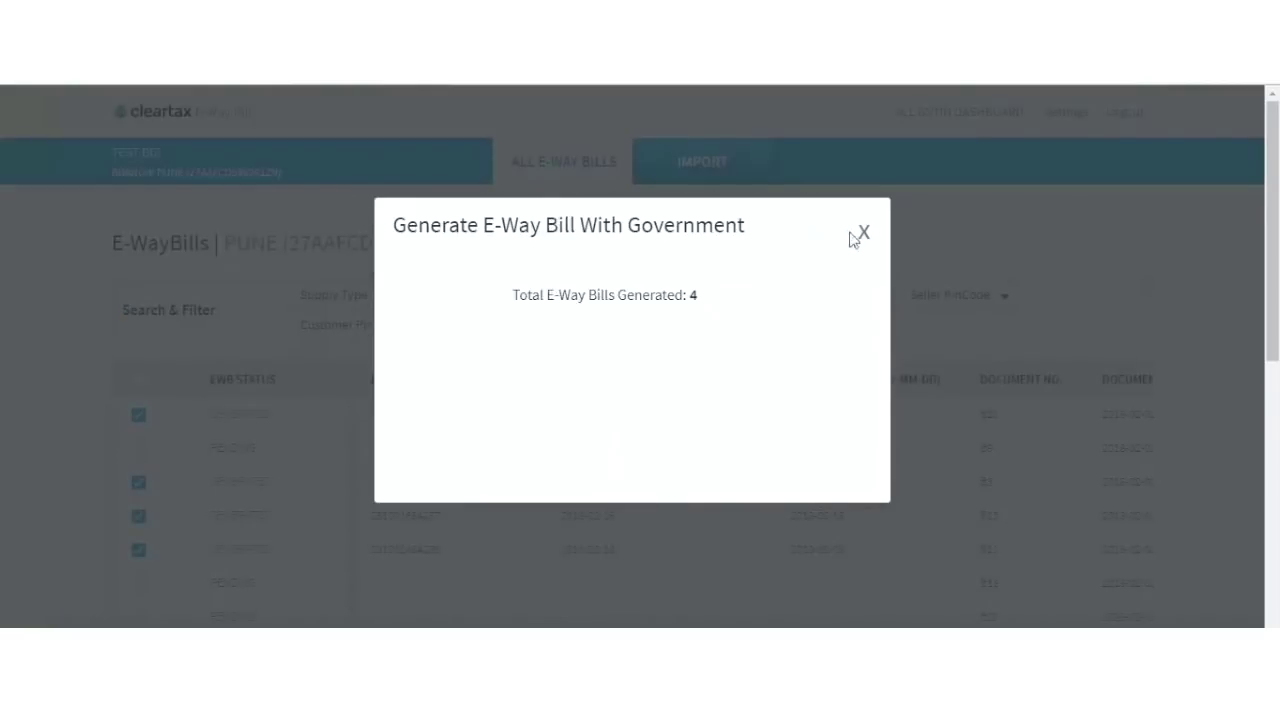
Close the summary and confirm B21, B3, B15, B12 show GENERATED, dated 2018-02-16.
{"action": "left_click", "coordinate": [864, 237]}
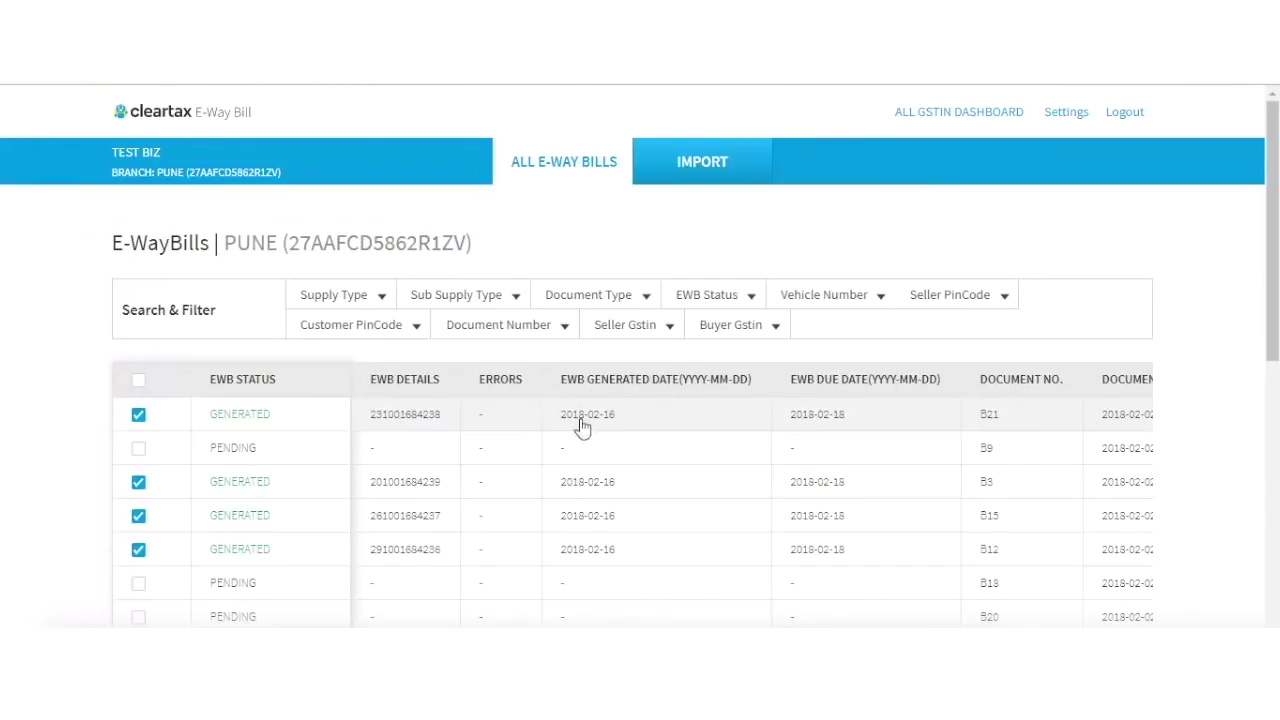
{"action": "scroll", "coordinate": [583, 427], "scroll_direction": "right", "scroll_amount": 3}
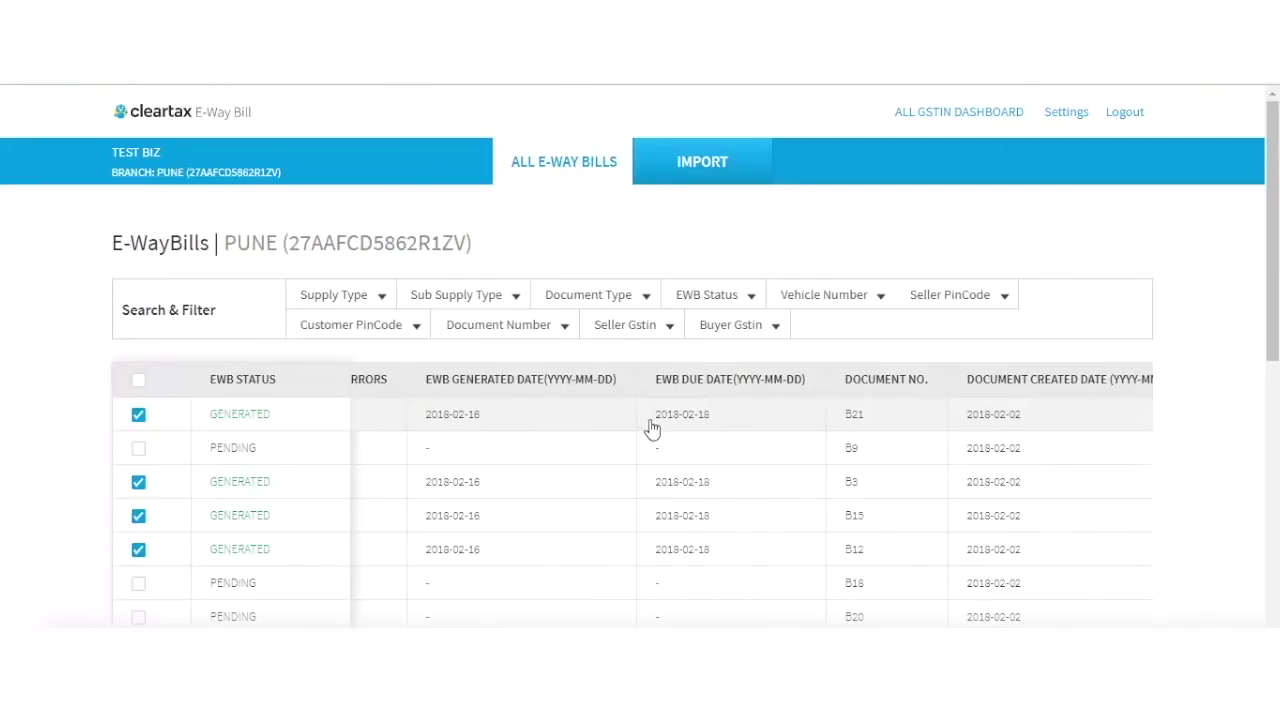
{"action": "scroll", "coordinate": [651, 428], "scroll_direction": "left", "scroll_amount": 3}
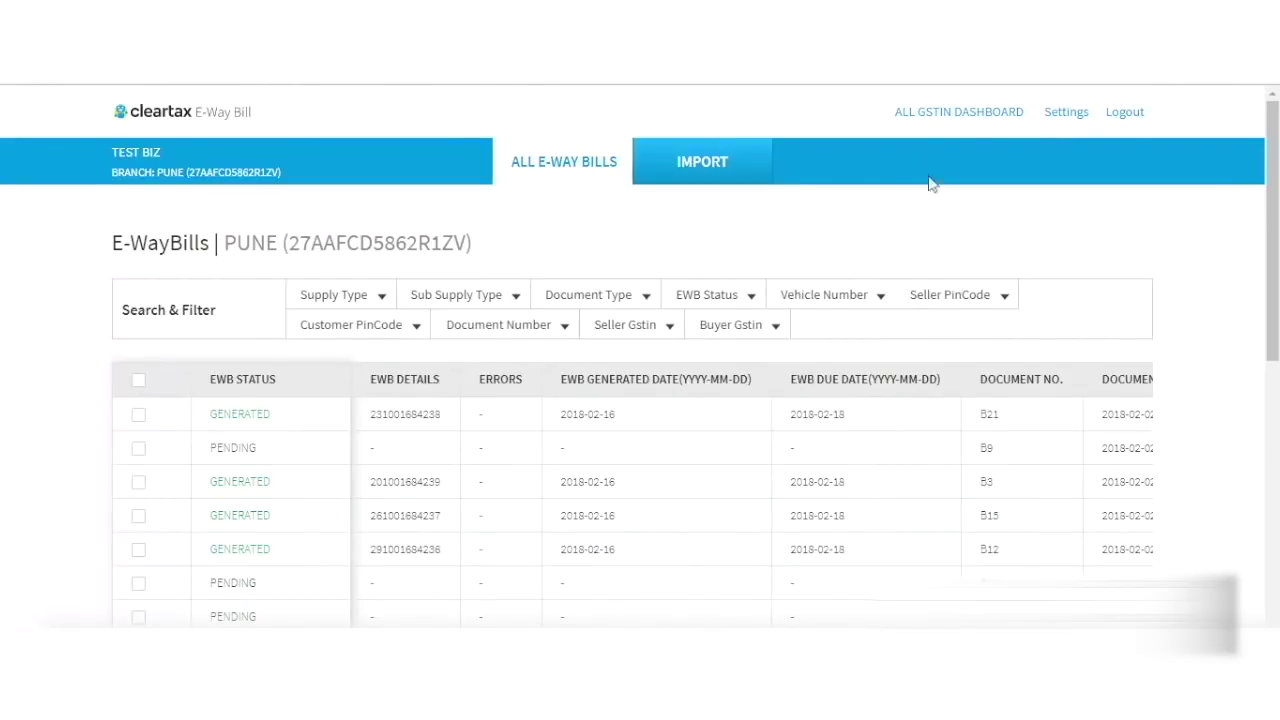
Open ALL GSTIN DASHBOARD and scroll through the TEST BIZ GSTINs and branches.
{"action": "left_click", "coordinate": [940, 121]}
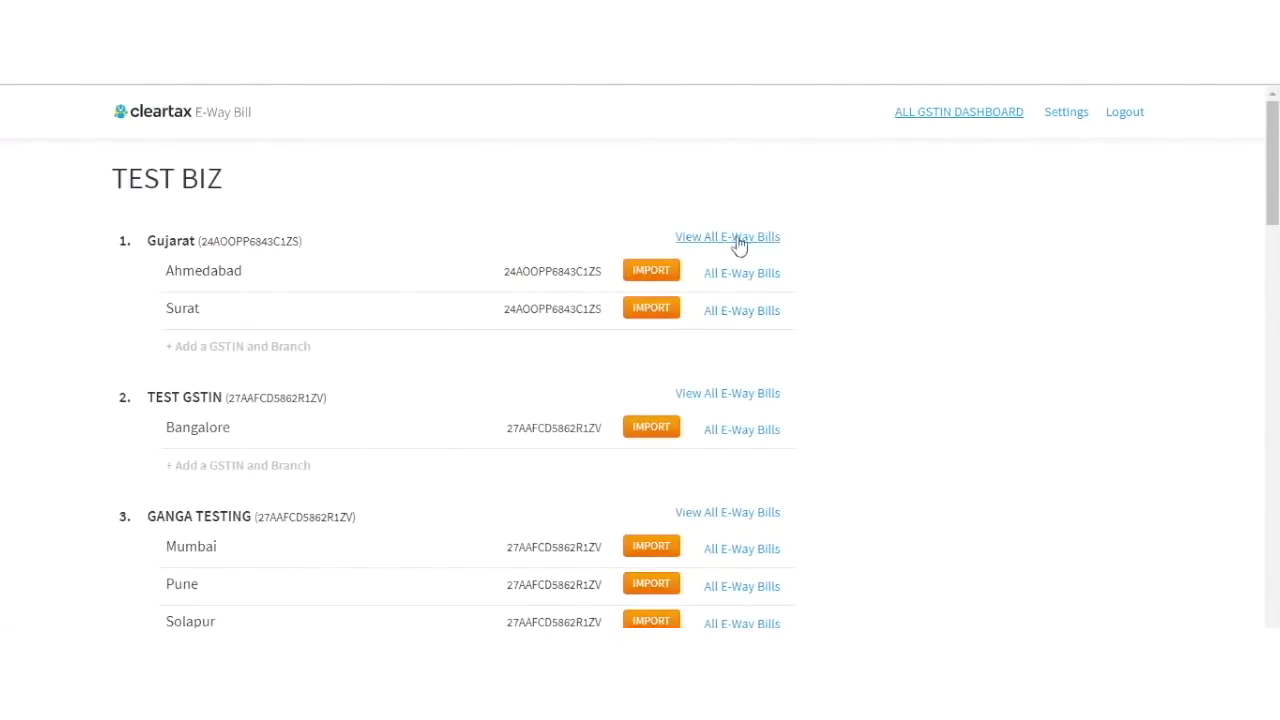
{"action": "scroll", "coordinate": [943, 537], "scroll_direction": "down", "scroll_amount": 6}
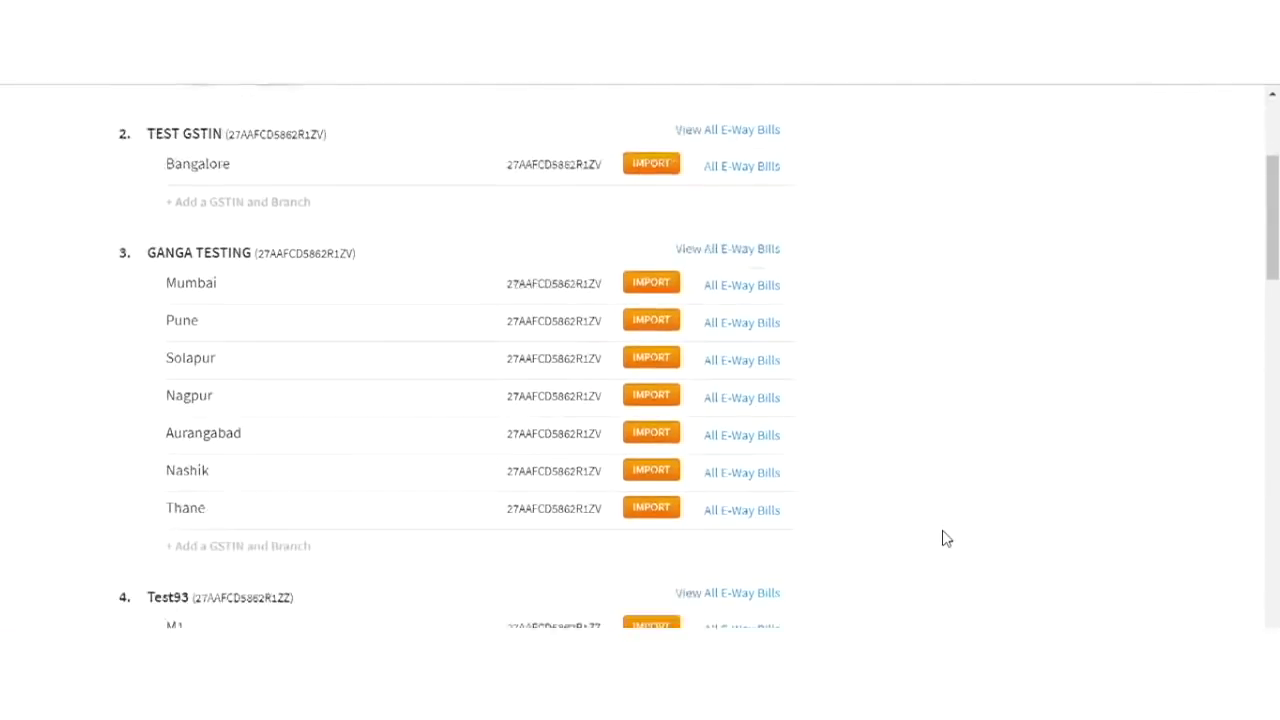
{"action": "scroll", "coordinate": [943, 537], "scroll_direction": "down", "scroll_amount": 12}
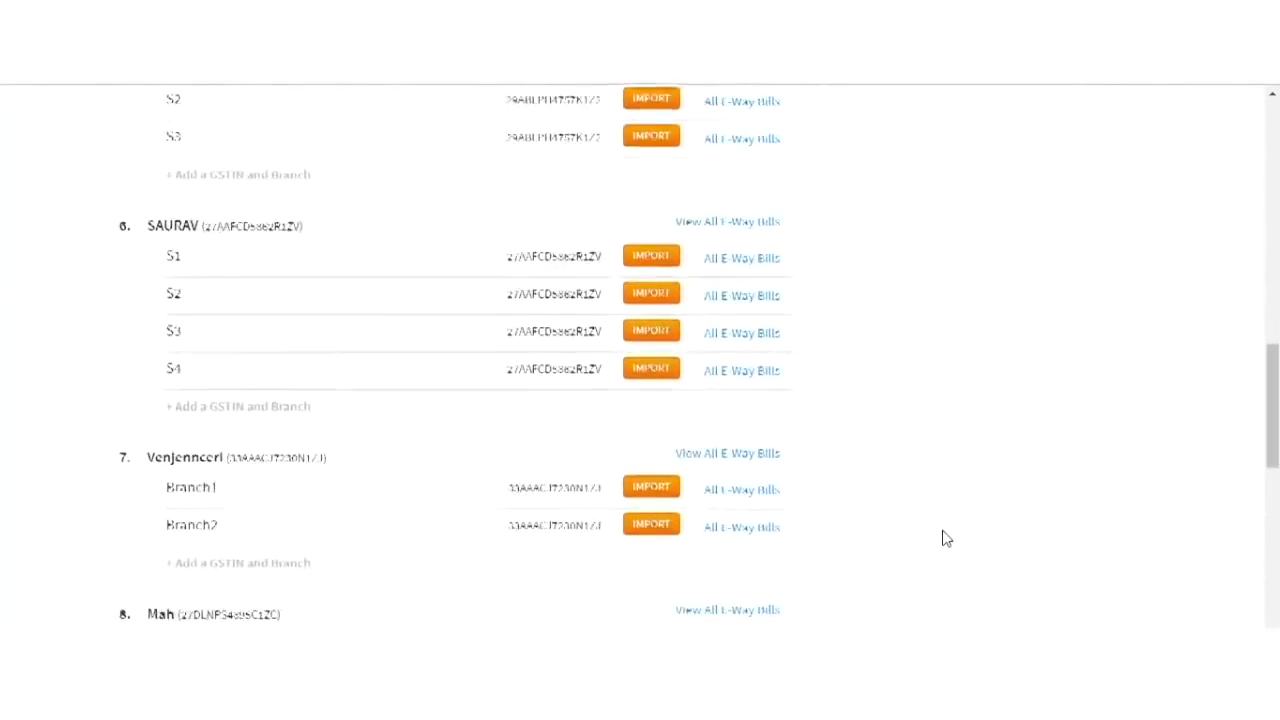
{"action": "scroll", "coordinate": [946, 538], "scroll_direction": "down", "scroll_amount": 3}
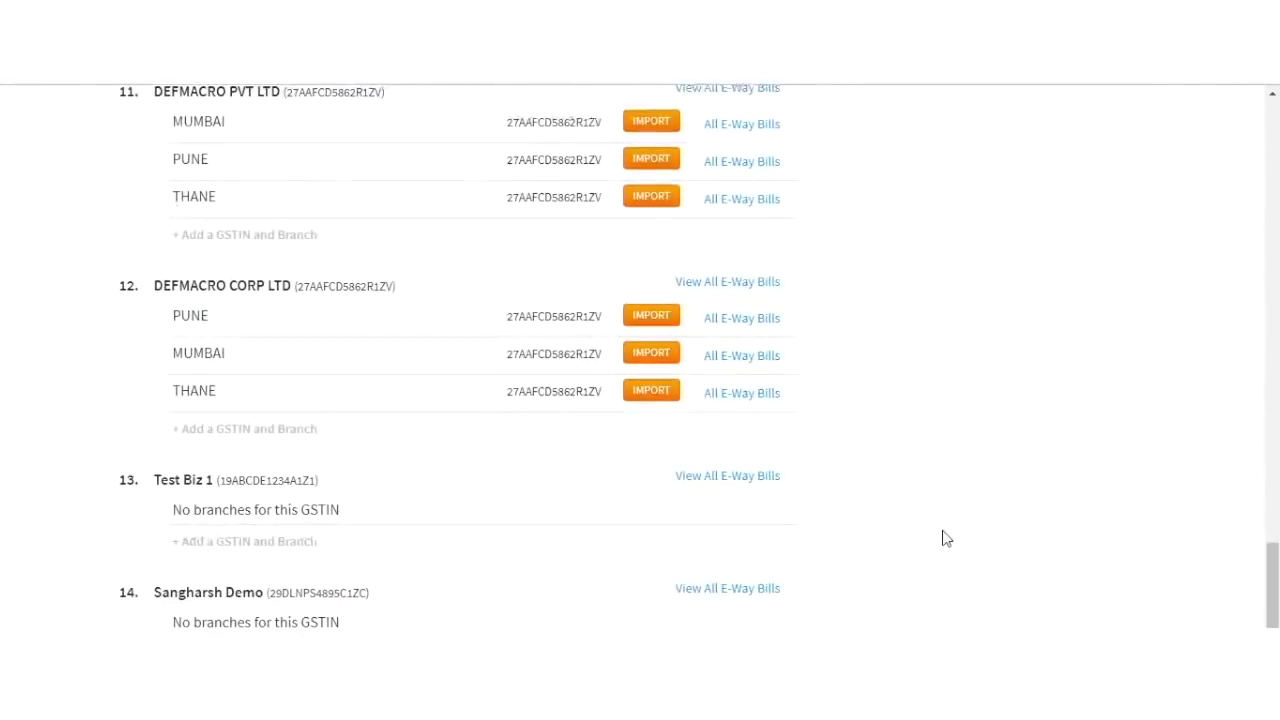
{"action": "scroll", "coordinate": [946, 538], "scroll_direction": "up", "scroll_amount": 2}
{"action": "scroll", "coordinate": [945, 538], "scroll_direction": "up", "scroll_amount": 1}
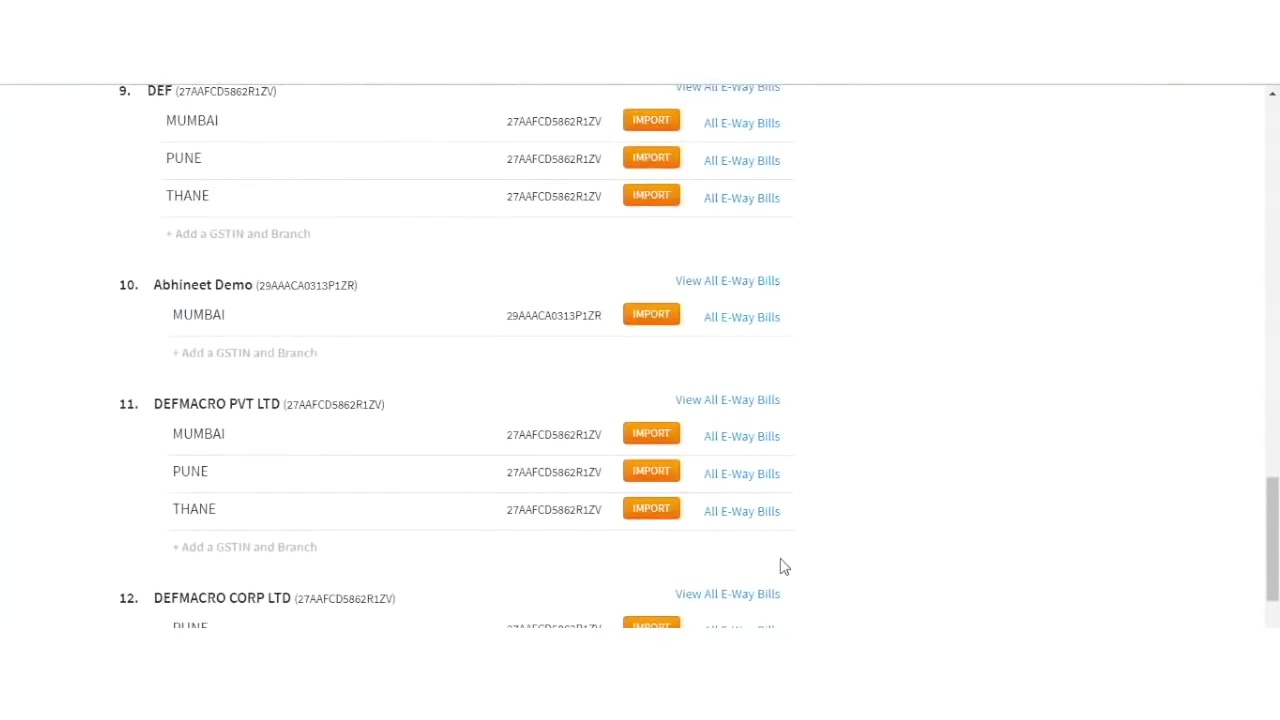
Open all e-way bills for DEFMACRO CORP LTD and tick the generated bill B21.
{"action": "left_click", "coordinate": [741, 595]}
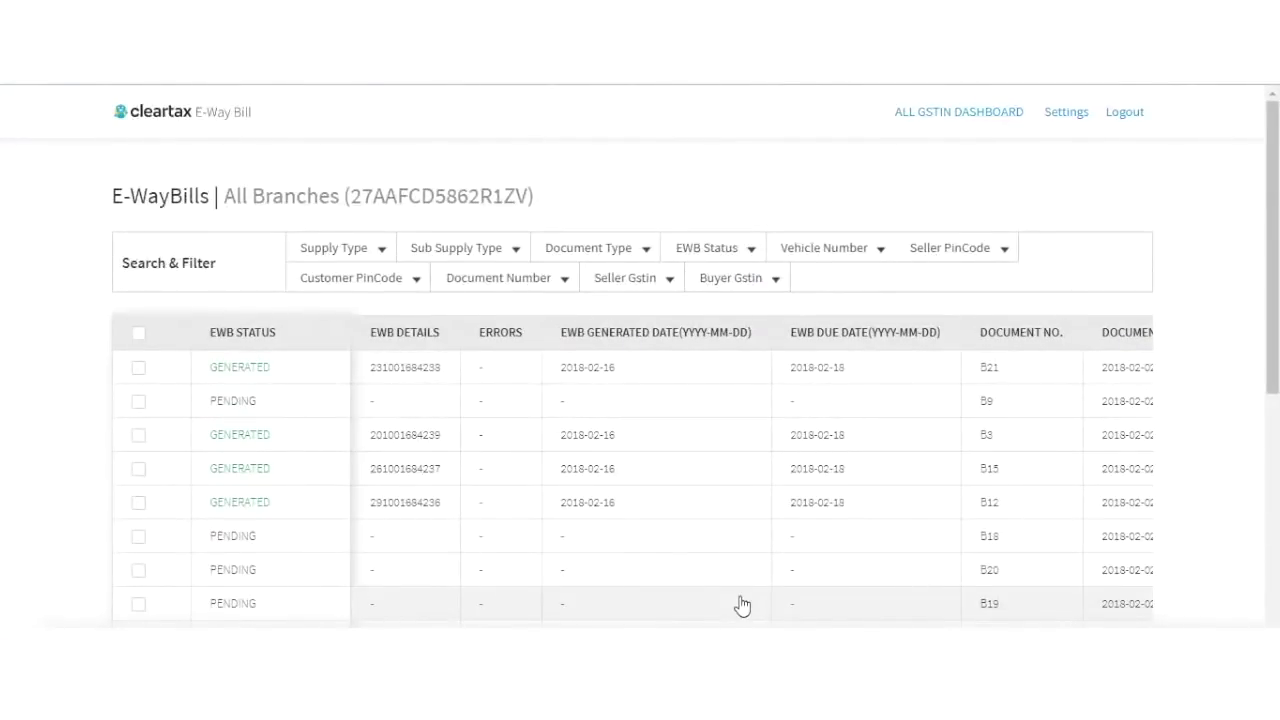
{"action": "scroll", "coordinate": [700, 440], "scroll_direction": "down", "scroll_amount": 1}
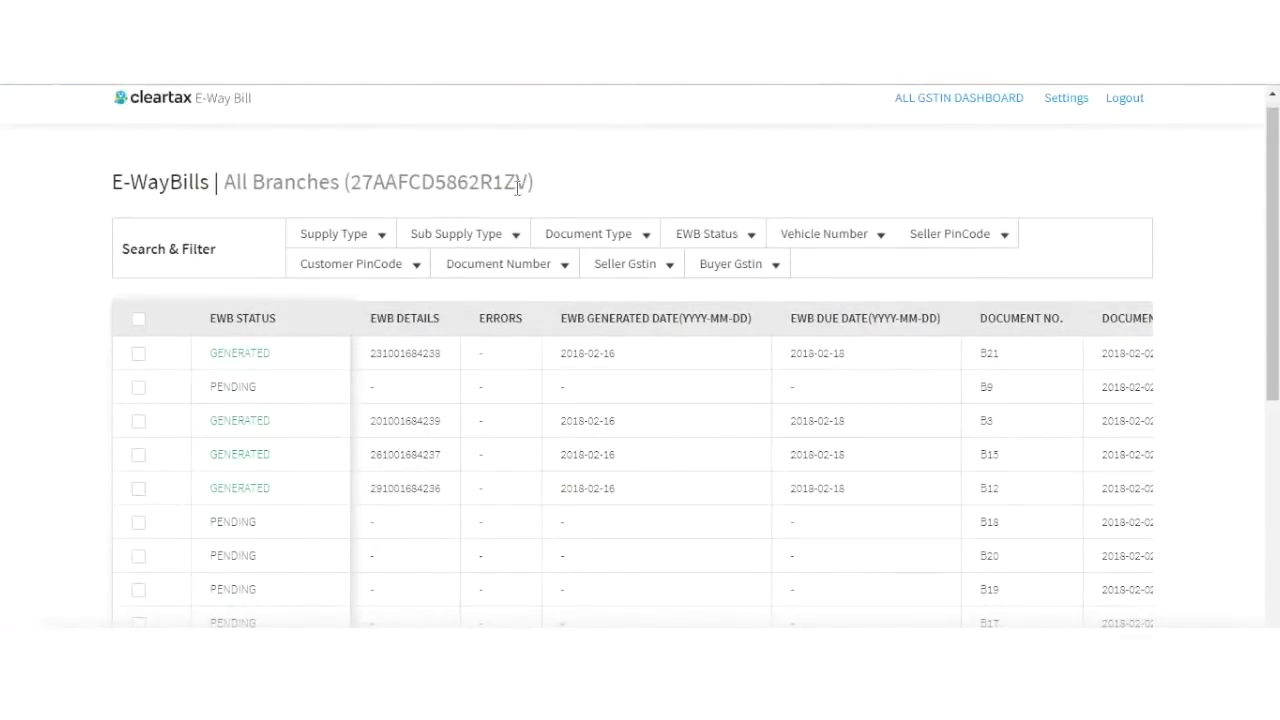
{"action": "left_click", "coordinate": [138, 353]}
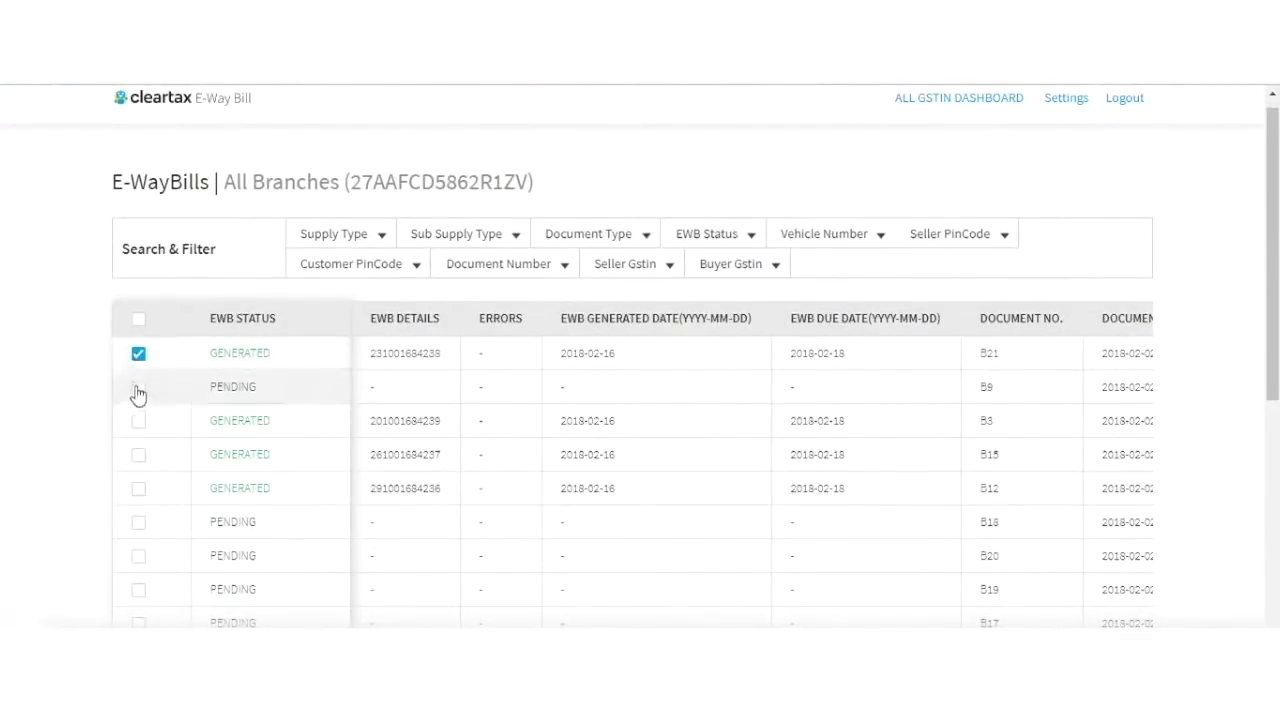